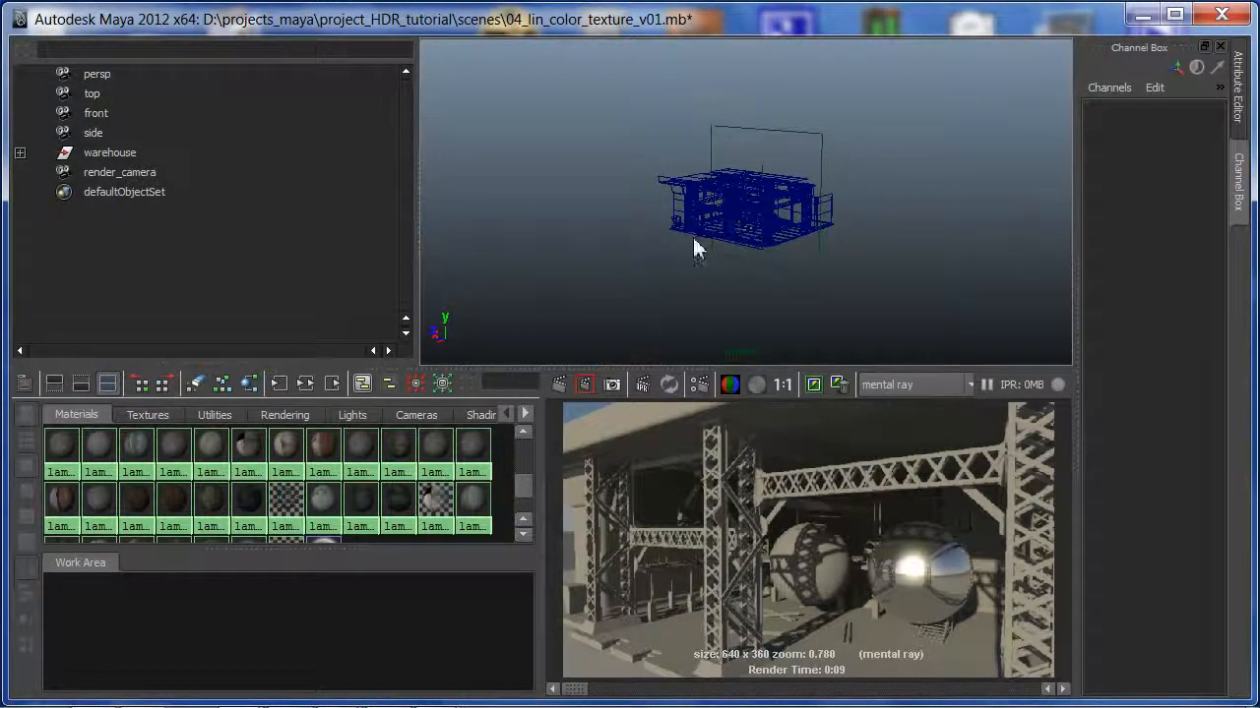
- Examine the warehouse model from outside and inside in shaded display using the perspective view
alt+drag(693, 237, 701, 253)
key(5)
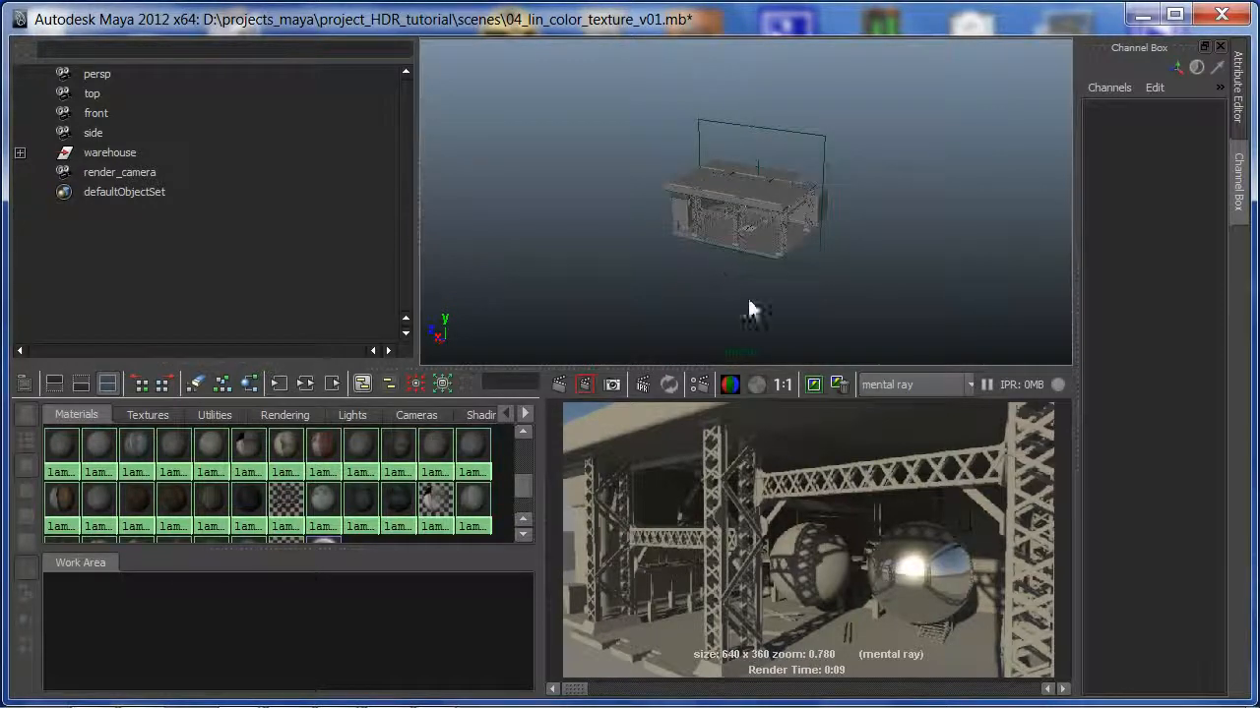
alt+drag(747, 309, 708, 272)
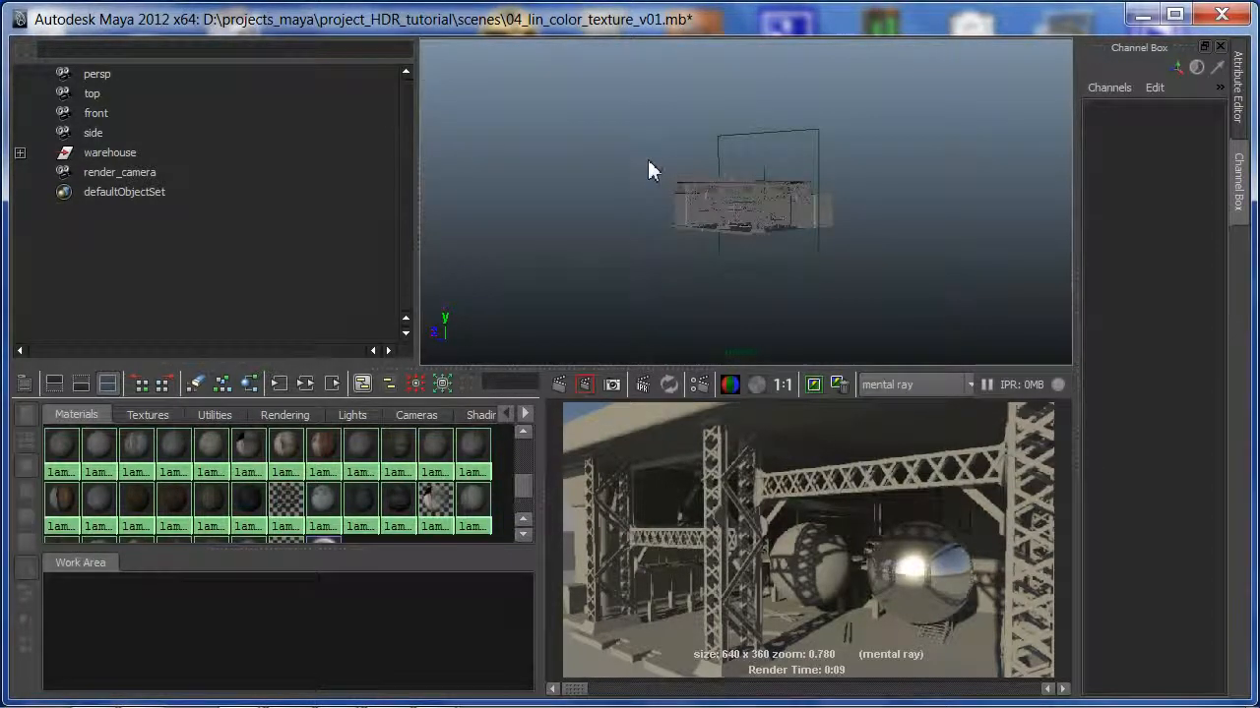
alt+right_drag(650, 160, 1112, 160)
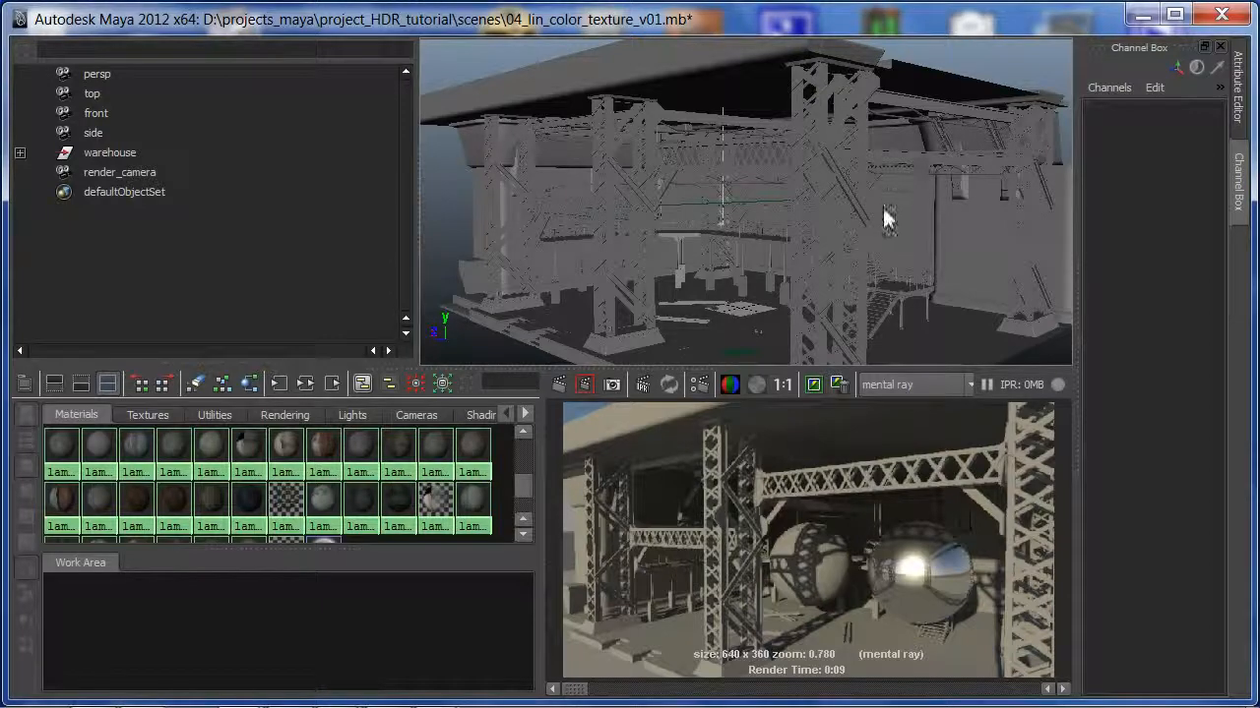
alt+drag(703, 272, 559, 258)
alt+right_drag(559, 258, 807, 286)
alt+drag(807, 284, 713, 216)
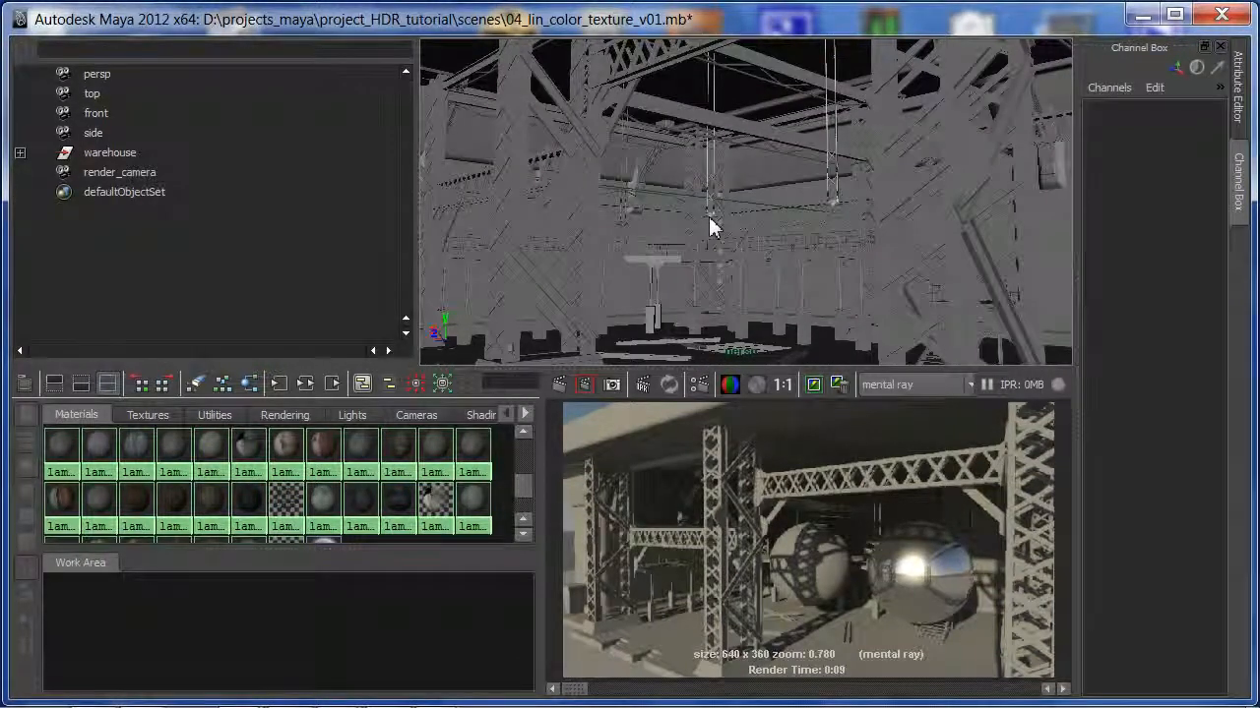
- Switch the enlarged viewport to the front orthographic view, framing the whole warehouse in wireframe display
key(space)
key(space)
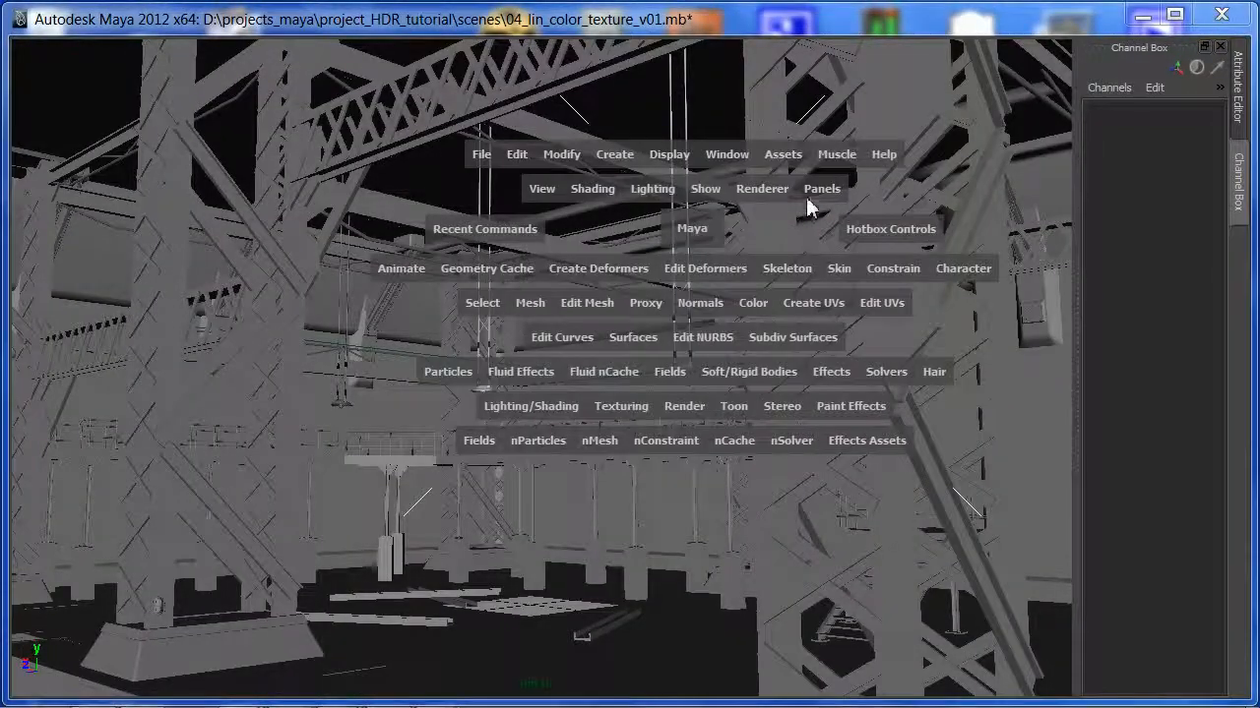
click(817, 187)
mouse_move(851, 229)
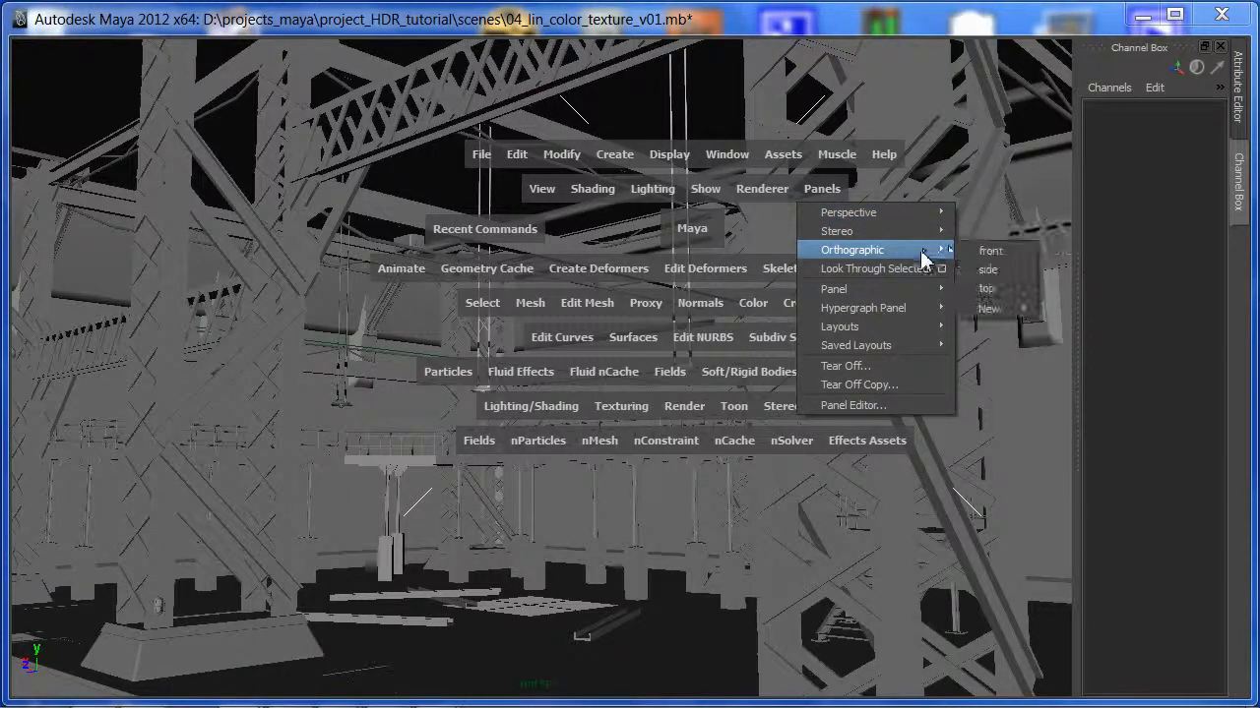
mouse_move(927, 252)
click(978, 254)
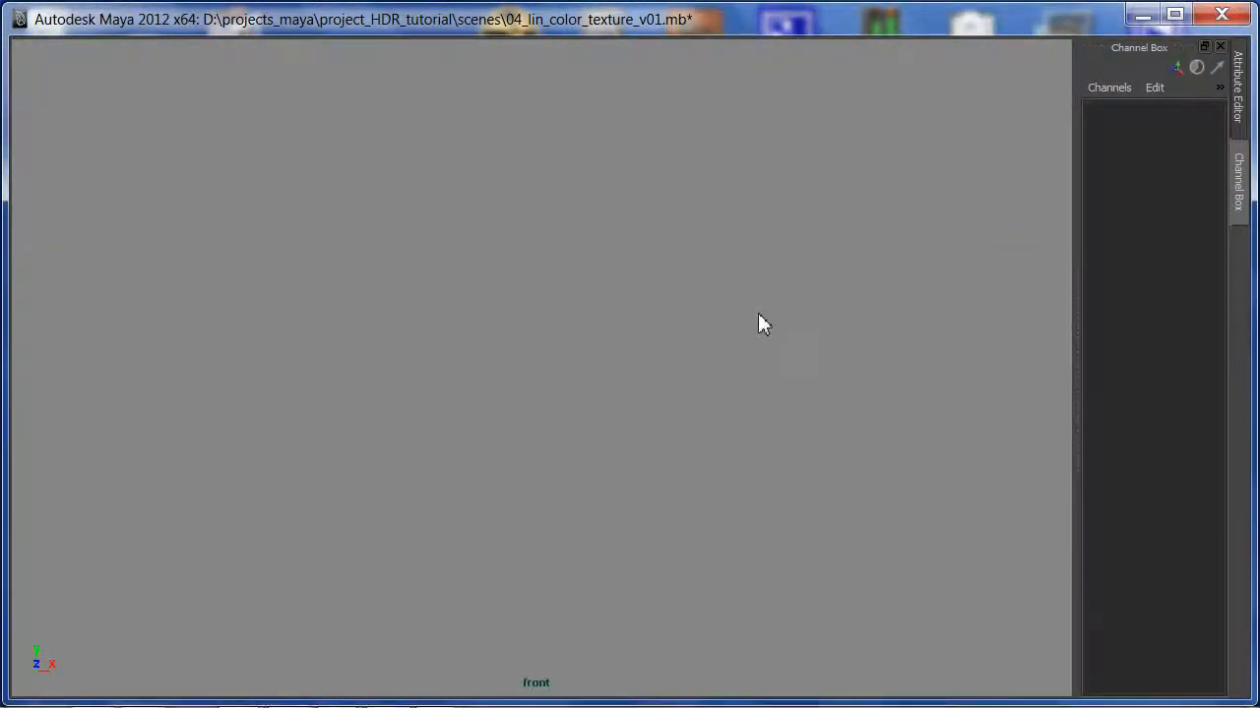
key(a)
key(4)
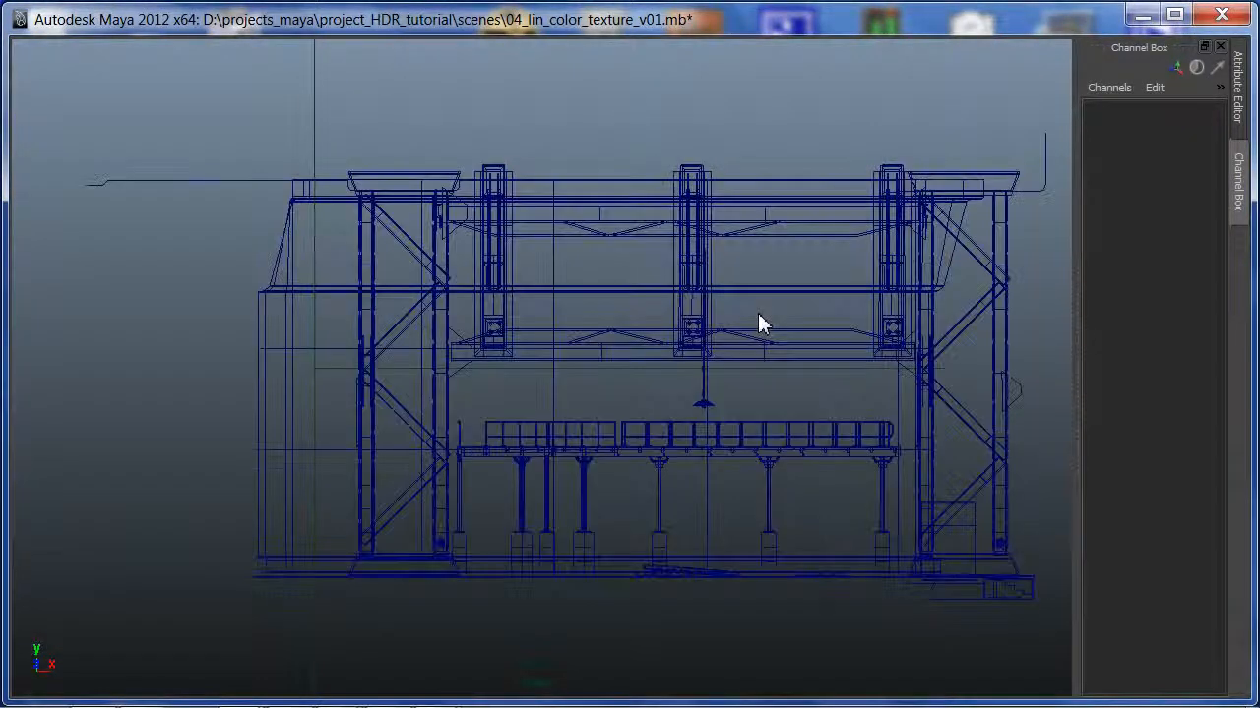
- Measure a horizontal distance along the warehouse's ground line and the building's height from floor to roof with the distance tool
click(600, 588)
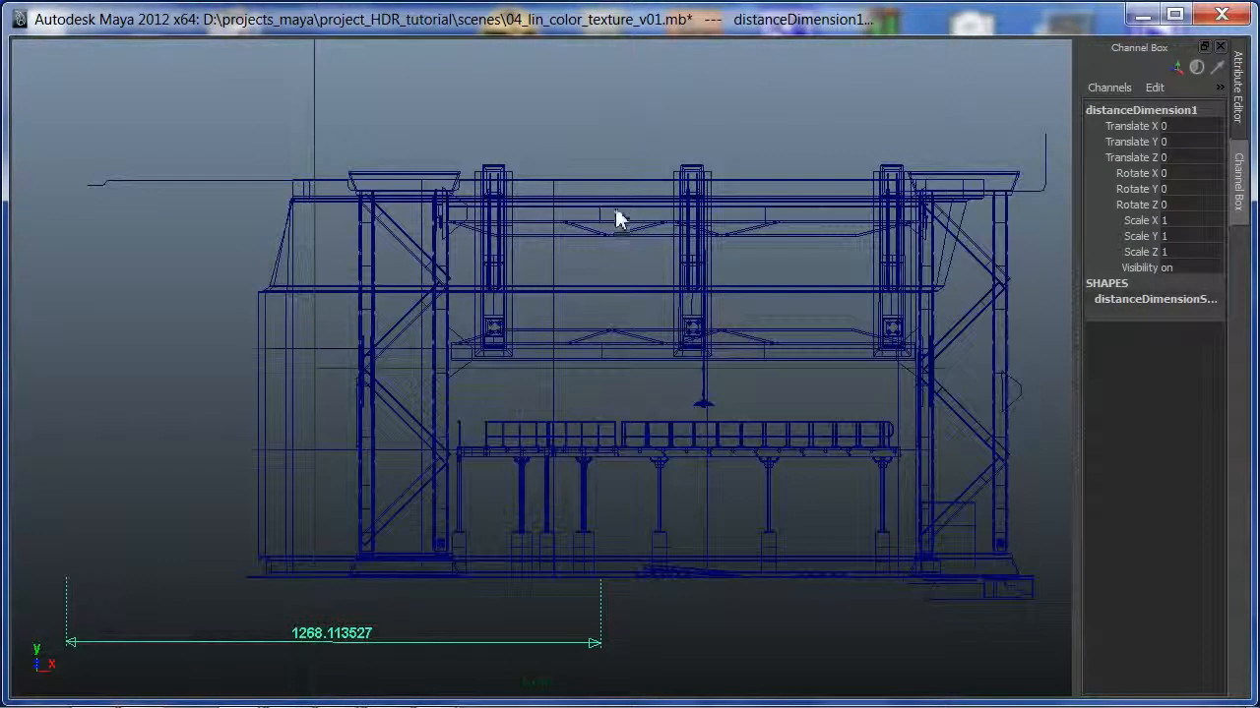
click(640, 588)
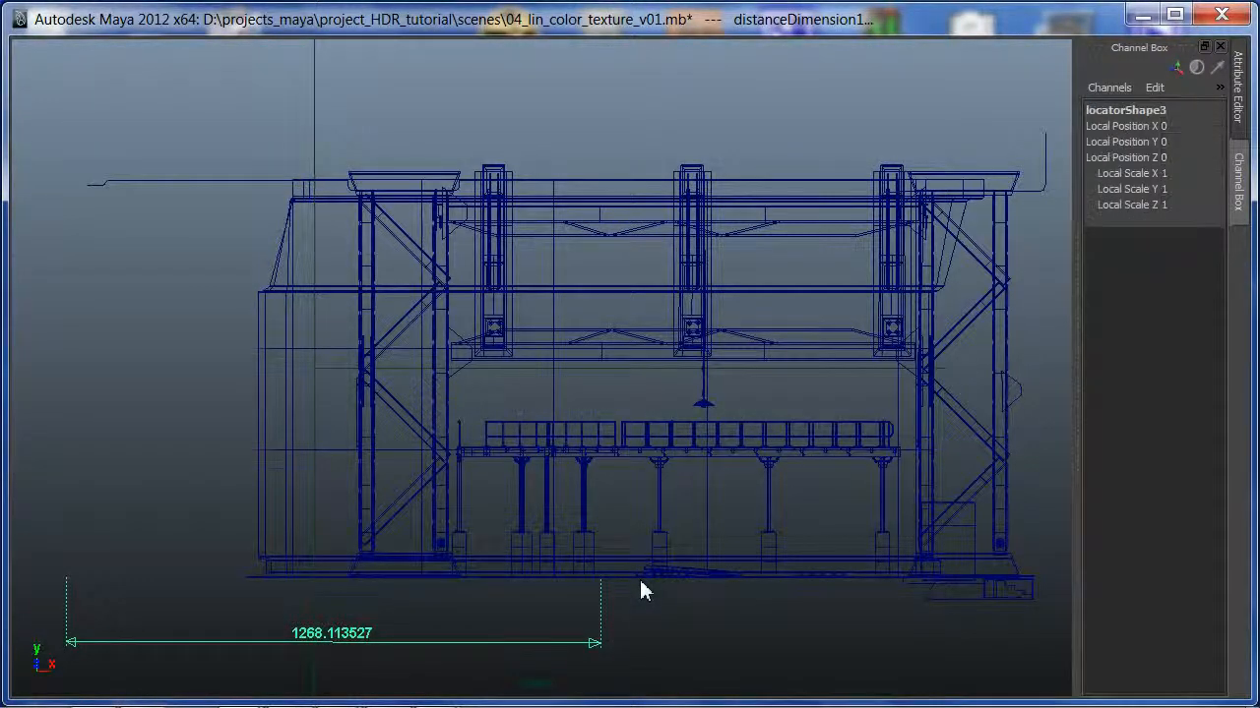
click(658, 181)
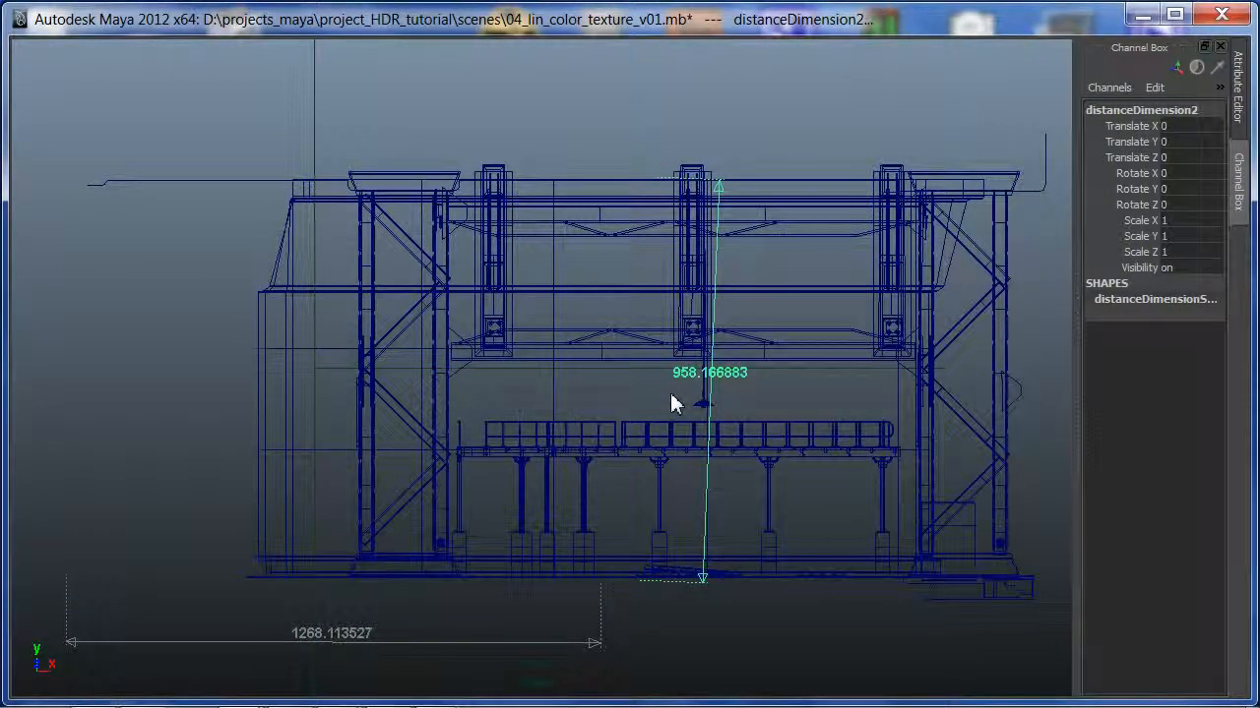
- Restore the multi-panel layout and delete the four locators and both distance dimensions from the scene
key(space)
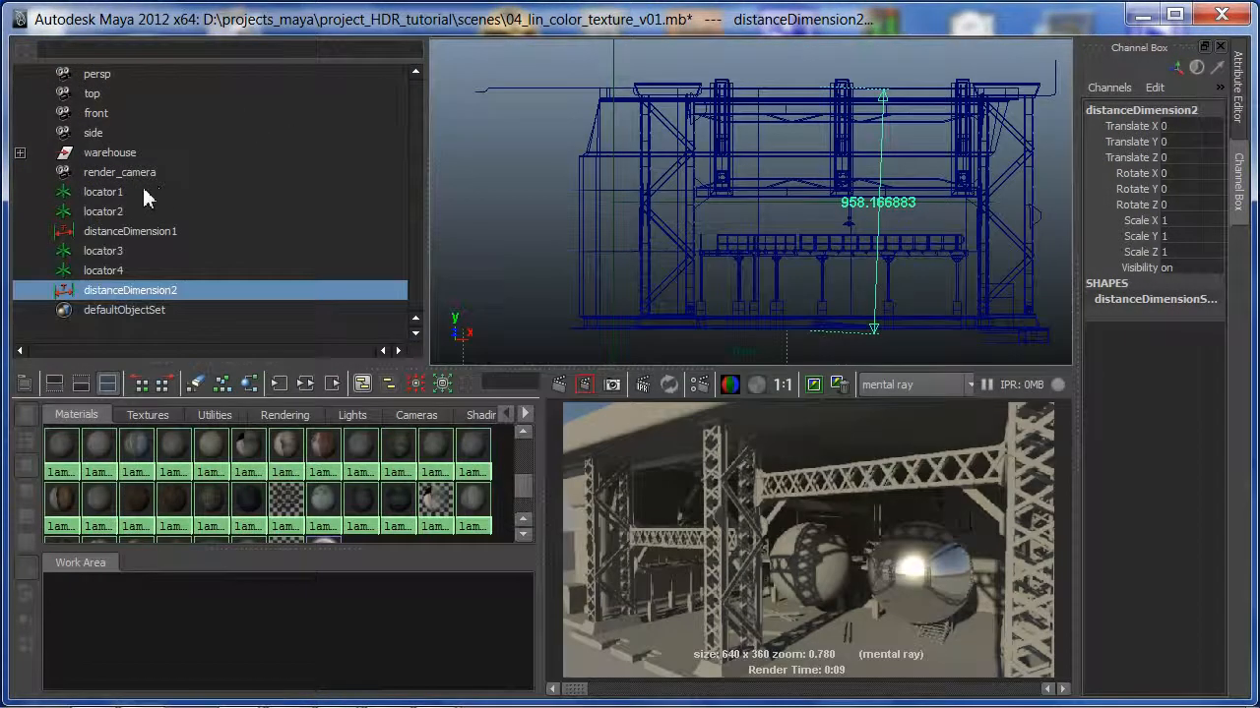
drag(131, 192, 125, 285)
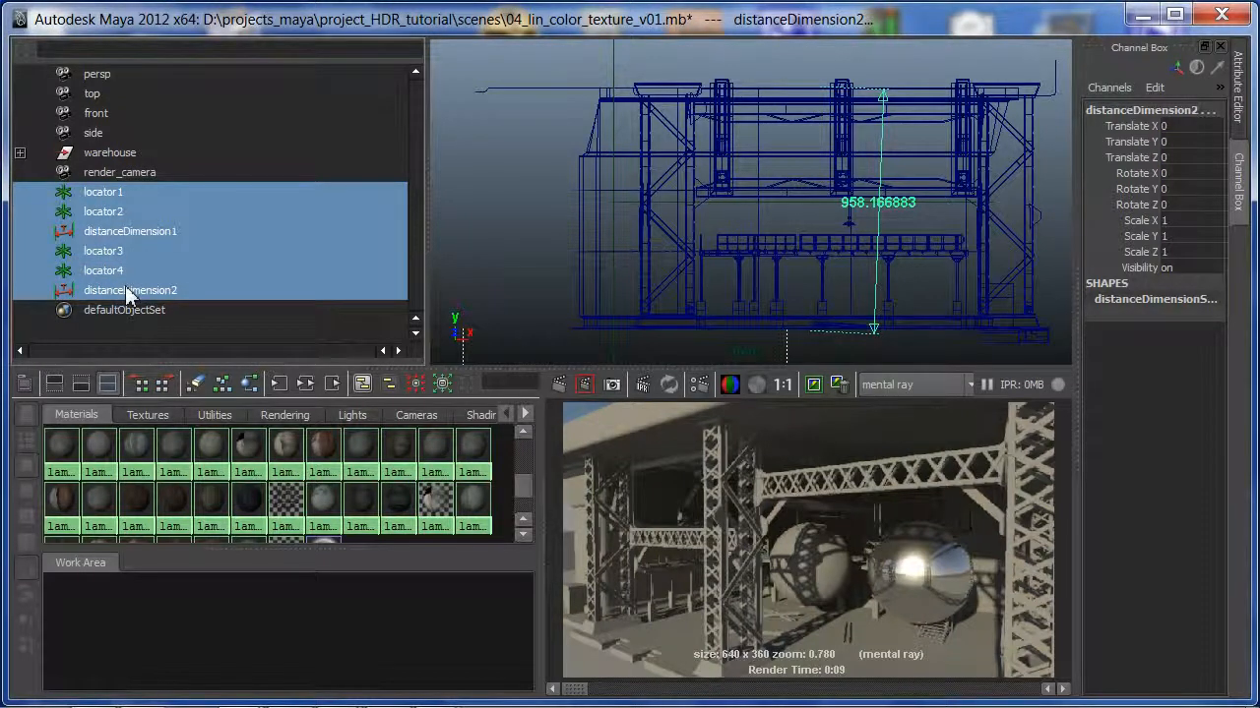
key(Delete)
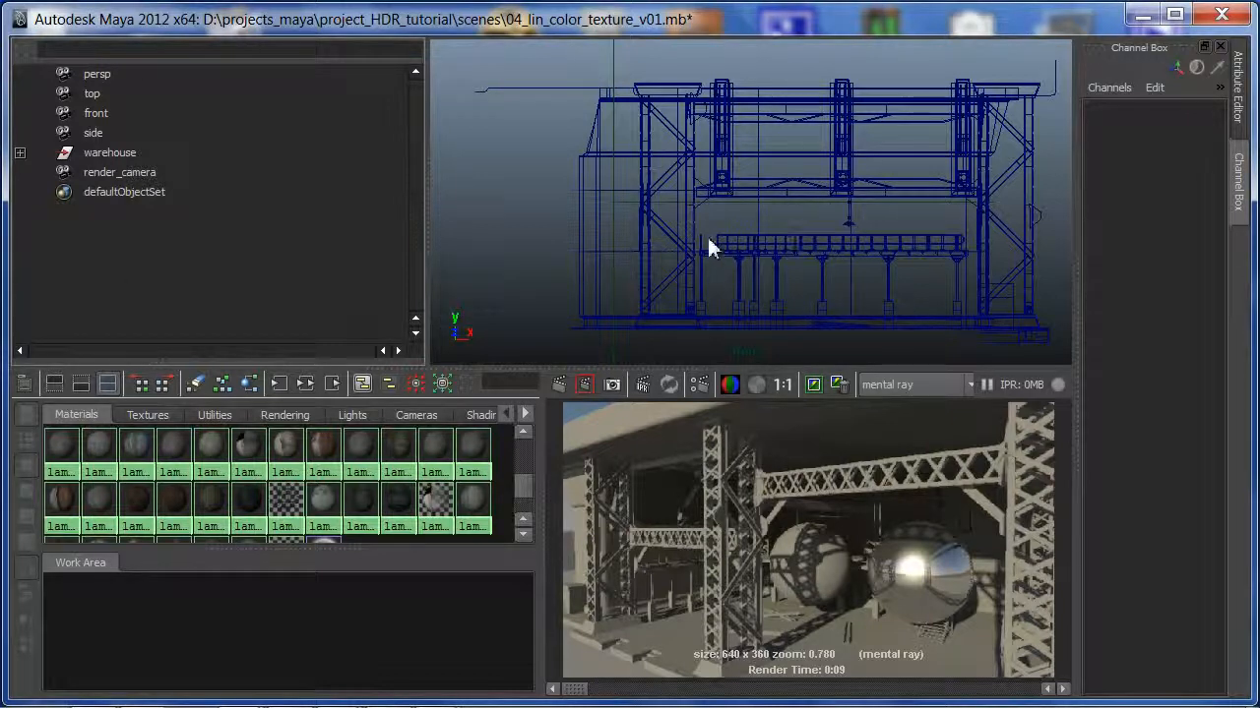
- Switch the viewport from the front view to render_camera
key(space)
click(824, 174)
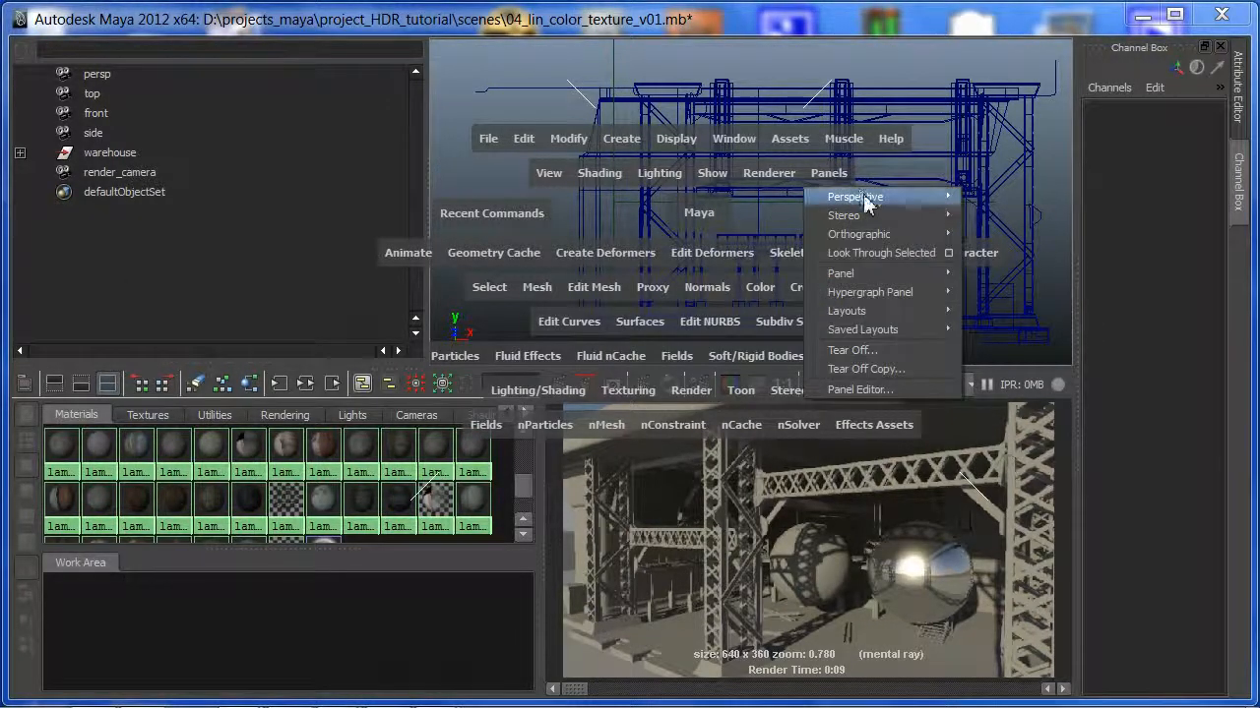
mouse_move(864, 194)
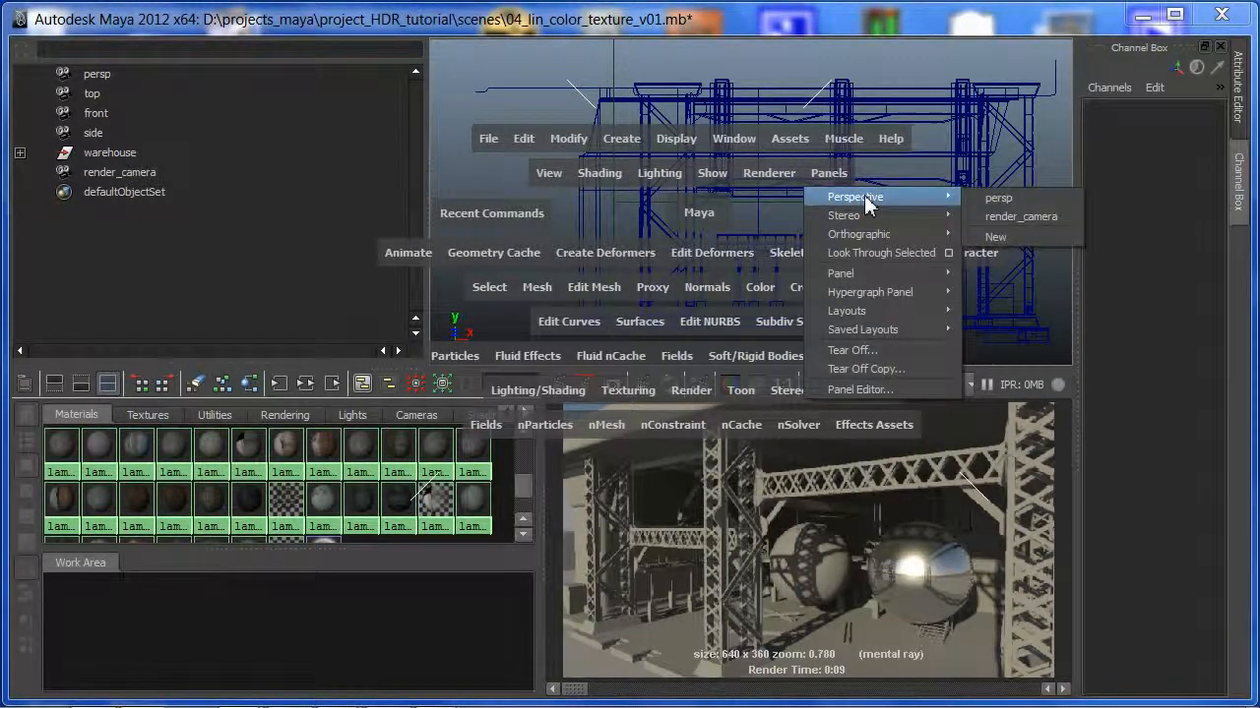
click(1033, 215)
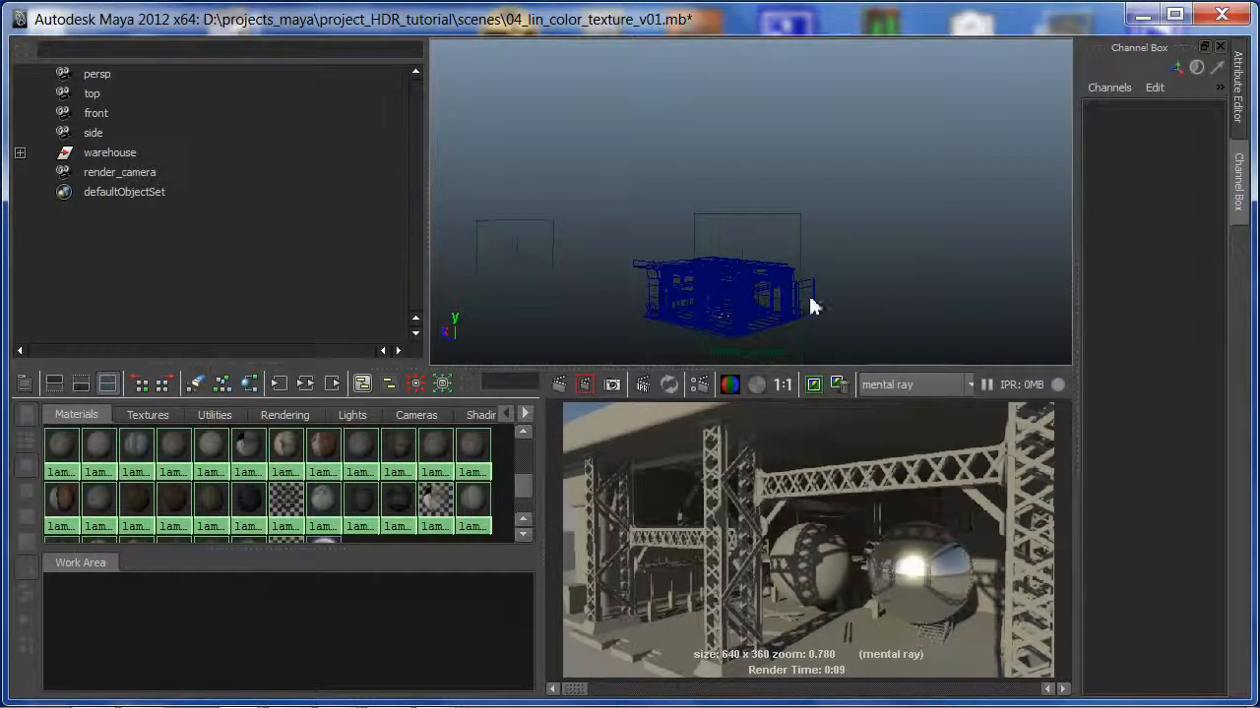
- Position render_camera close to the open front of the warehouse, facing its interior, with shaded display on
alt+middle_drag(791, 253, 820, 197)
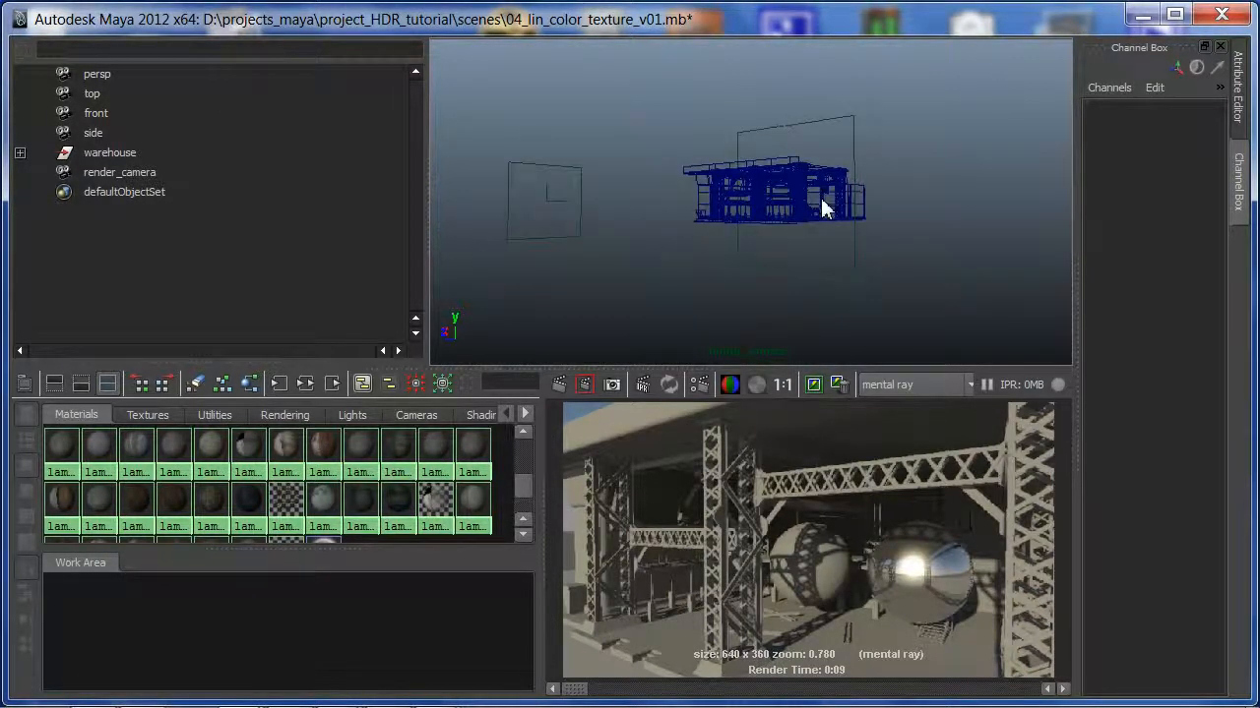
alt+right_drag(703, 230, 1040, 224)
mouse_move(1040, 223)
alt+mouse_down()
mouse_move(997, 202)
mouse_move(765, 210)
mouse_move(858, 205)
alt+mouse_up()
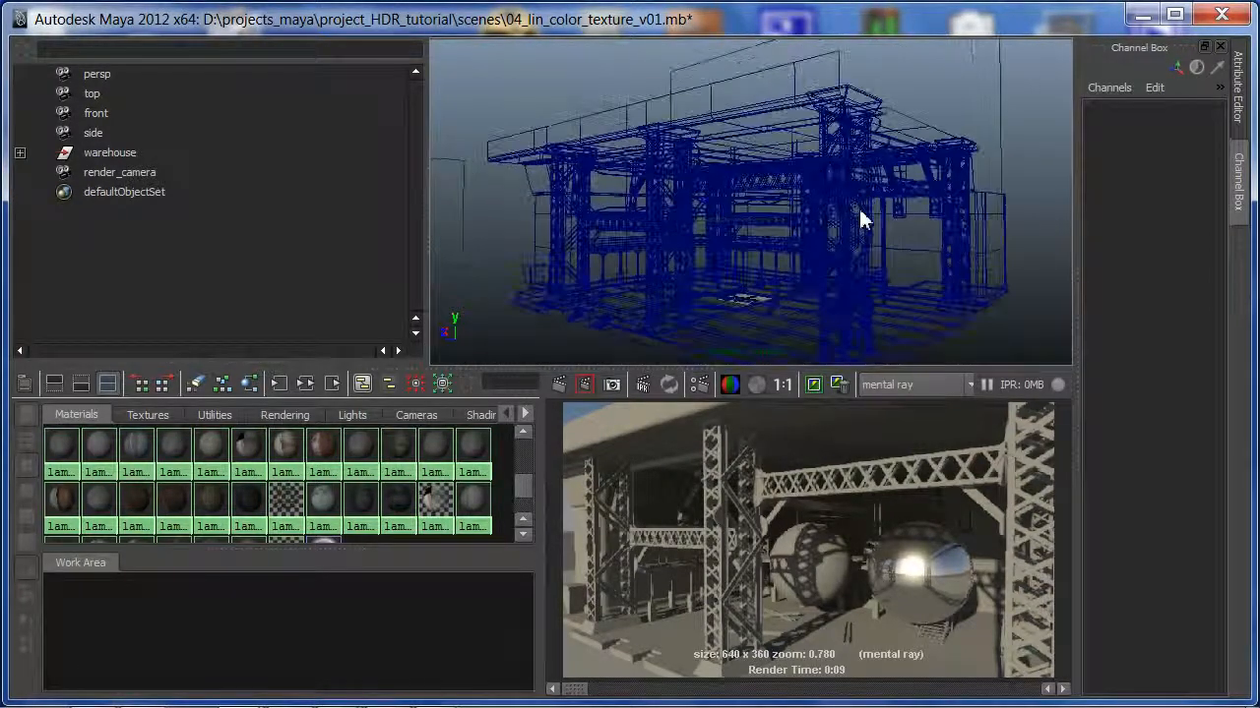
key(5)
mouse_move(752, 215)
alt+mouse_down()
mouse_move(794, 240)
mouse_move(959, 206)
mouse_move(924, 211)
mouse_move(922, 177)
alt+mouse_up()
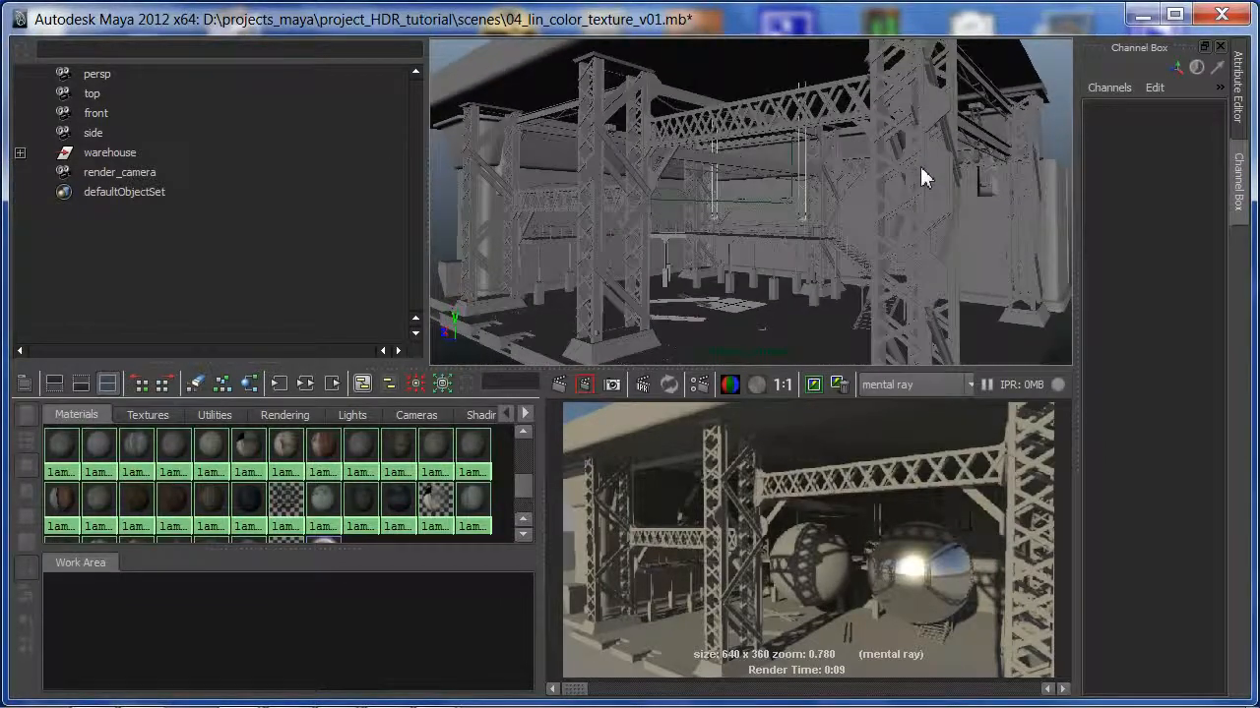
alt+drag(837, 203, 899, 208)
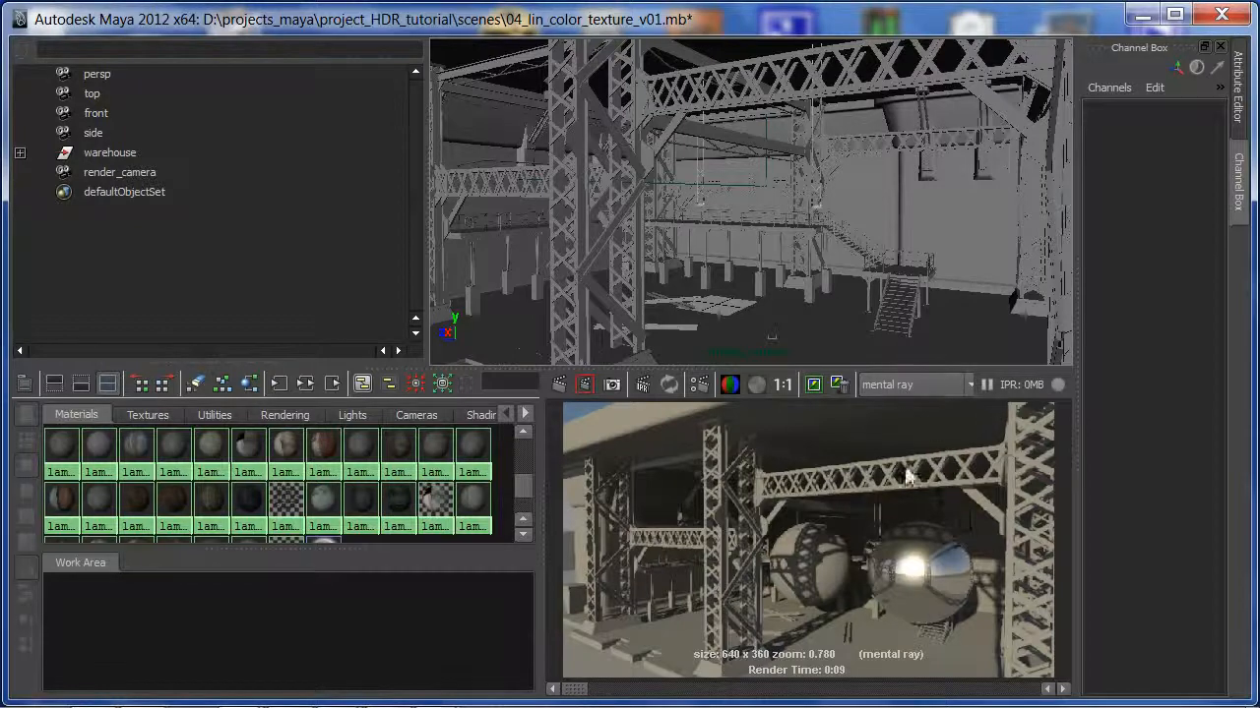
- Review the series of stored renders in the Render View through to the last image
click(1066, 690)
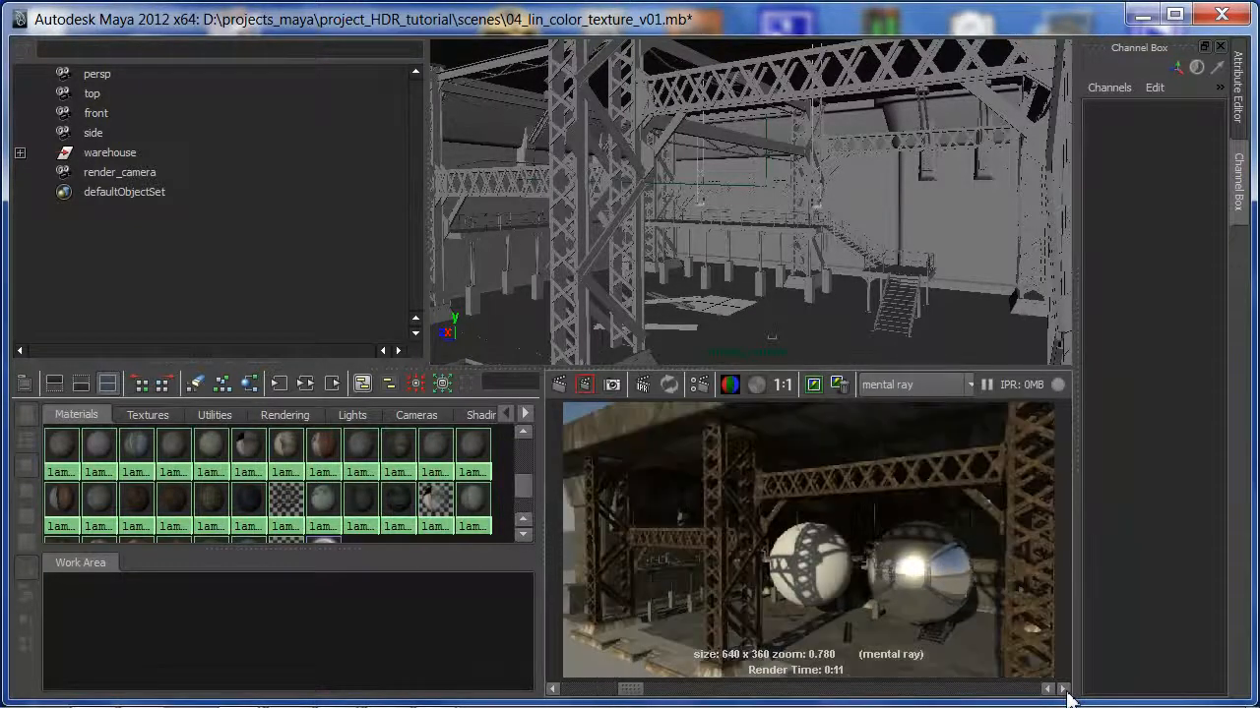
click(1066, 690)
click(1065, 690)
click(1066, 690)
click(1066, 689)
click(1066, 690)
click(1065, 690)
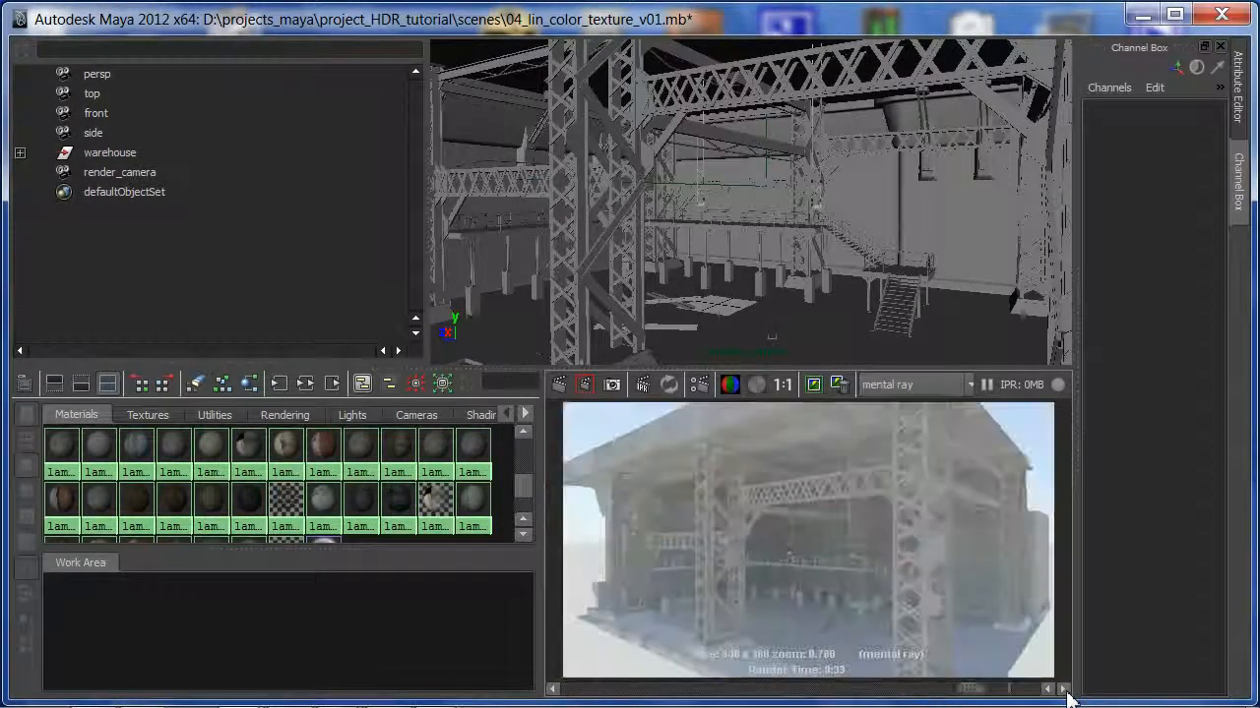
click(1066, 690)
- Remove the stored render images from the Render View one after another
click(846, 383)
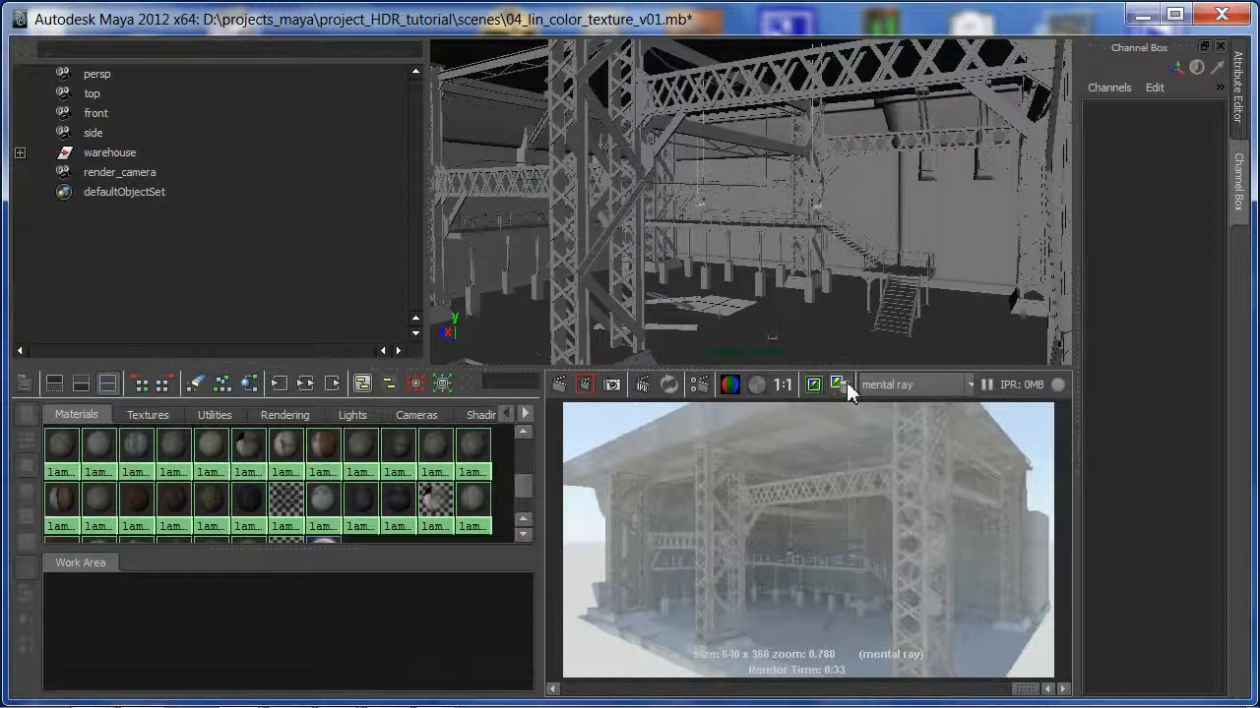
click(846, 383)
click(846, 383)
click(846, 383)
click(846, 383)
click(846, 383)
click(847, 382)
click(846, 382)
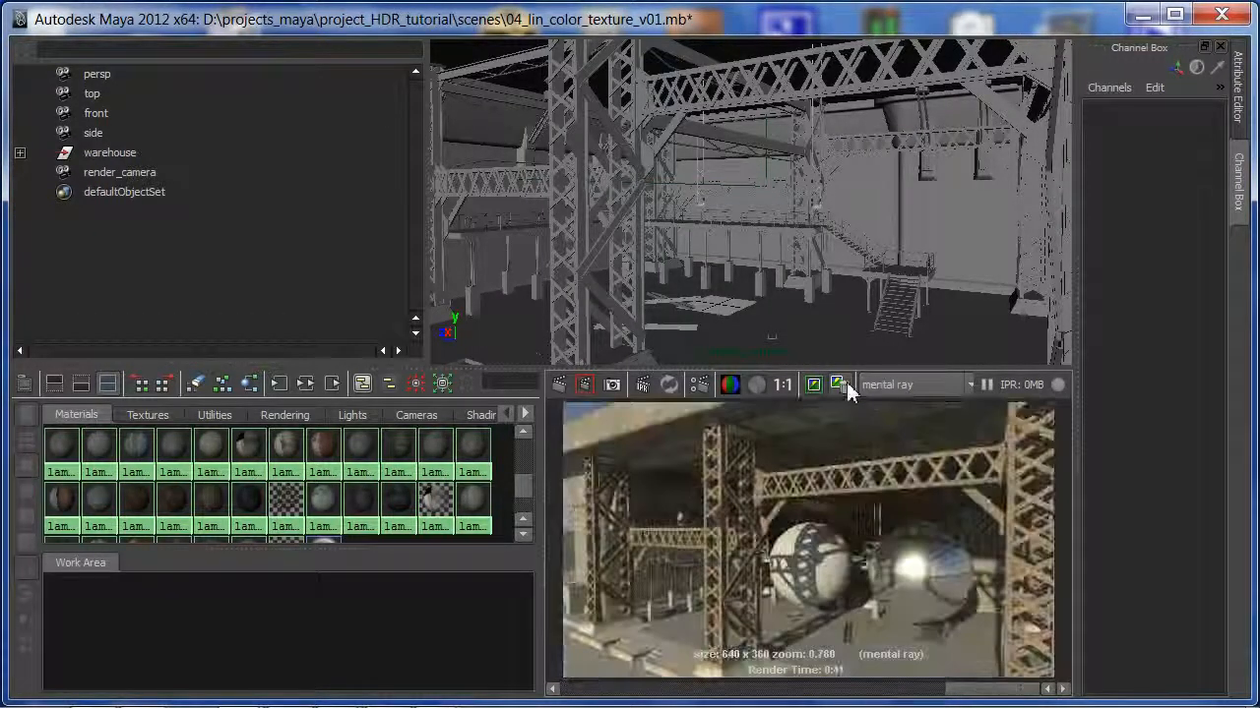
click(846, 383)
click(847, 383)
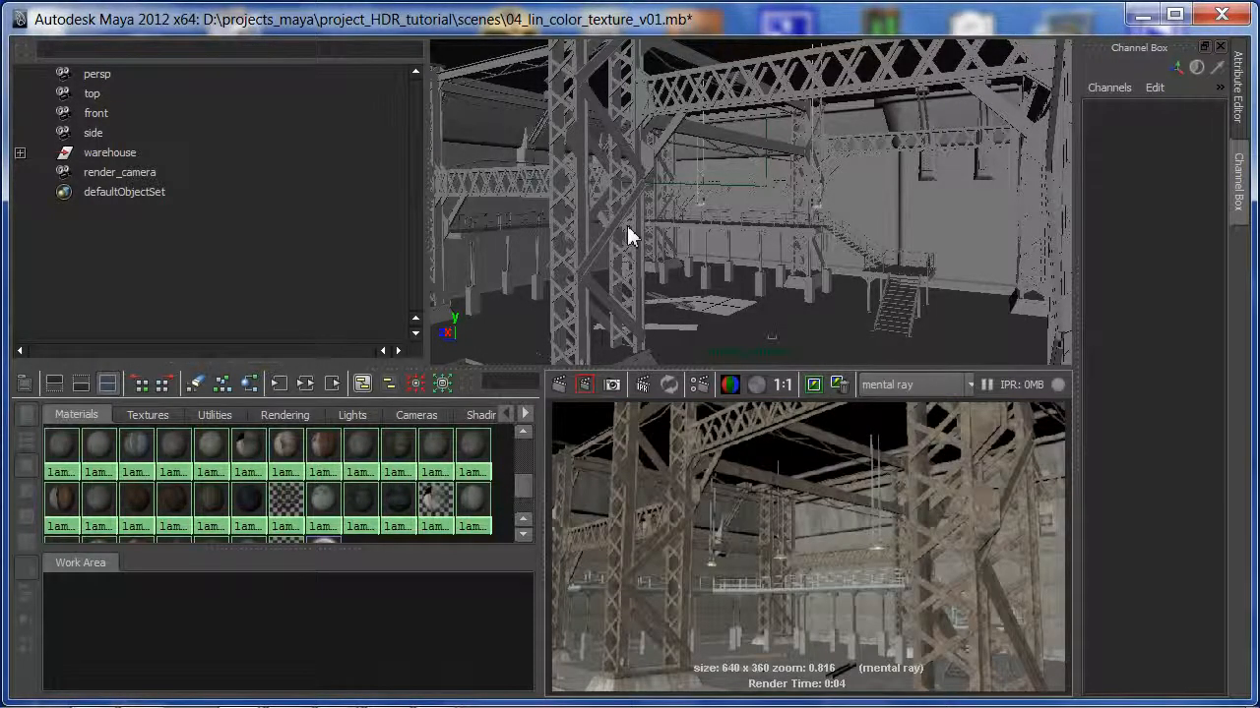
- Enlarge the Render View and turn off Enable Default Light in the common mental ray render settings
key(space)
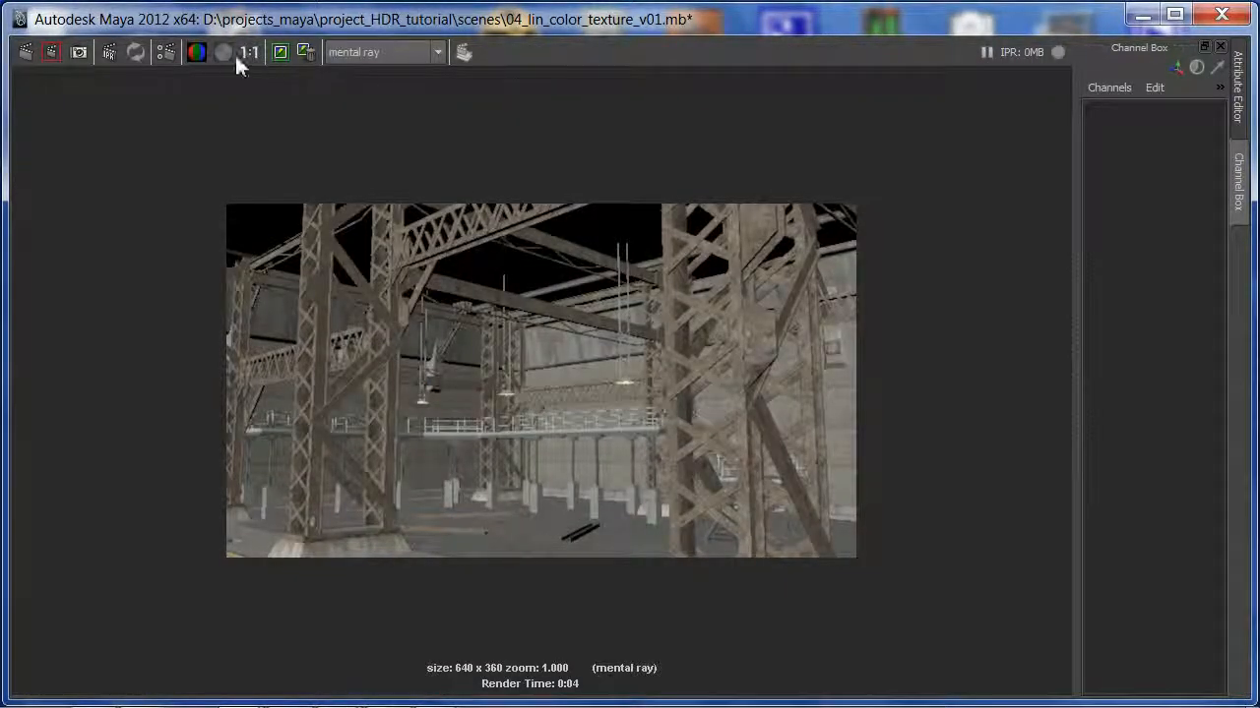
click(163, 54)
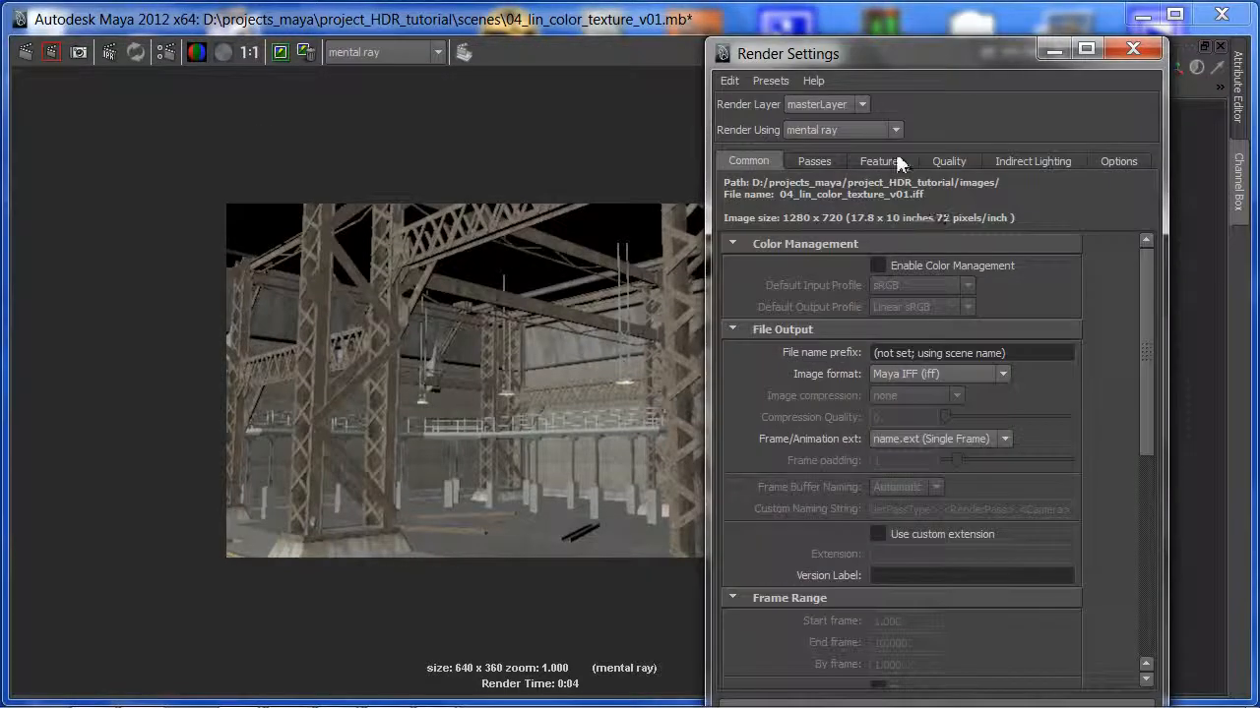
drag(1145, 300, 1121, 643)
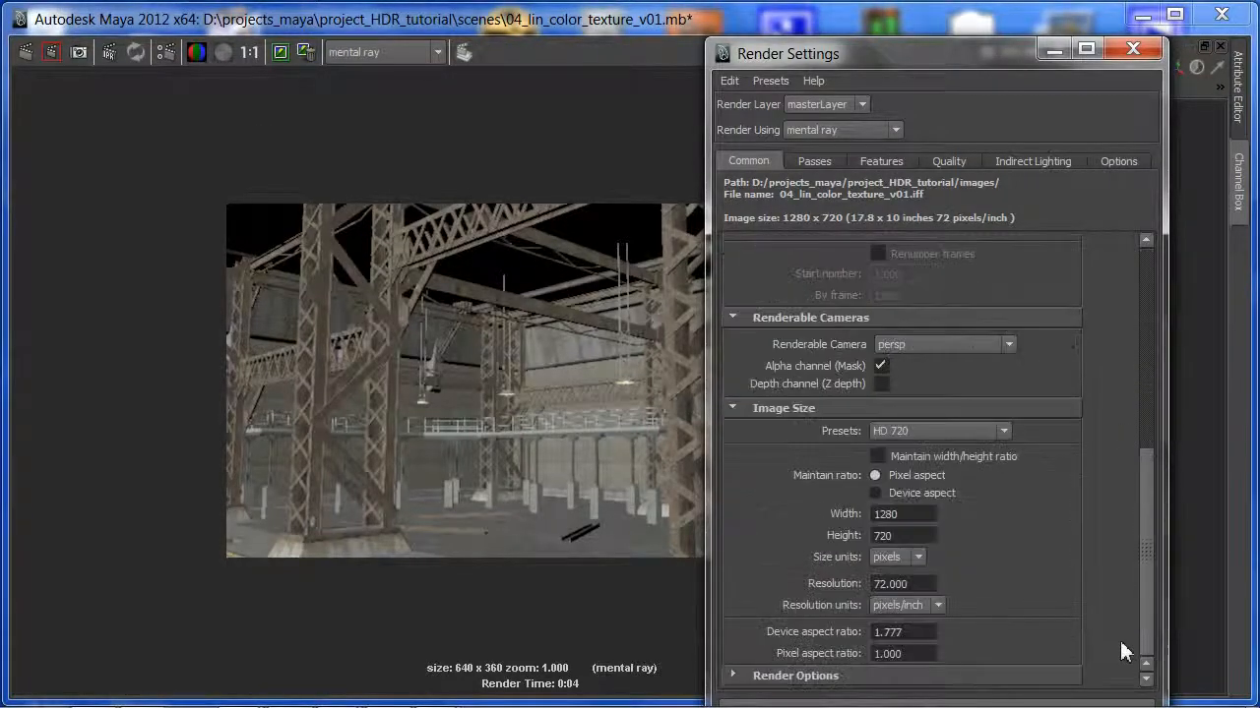
click(733, 677)
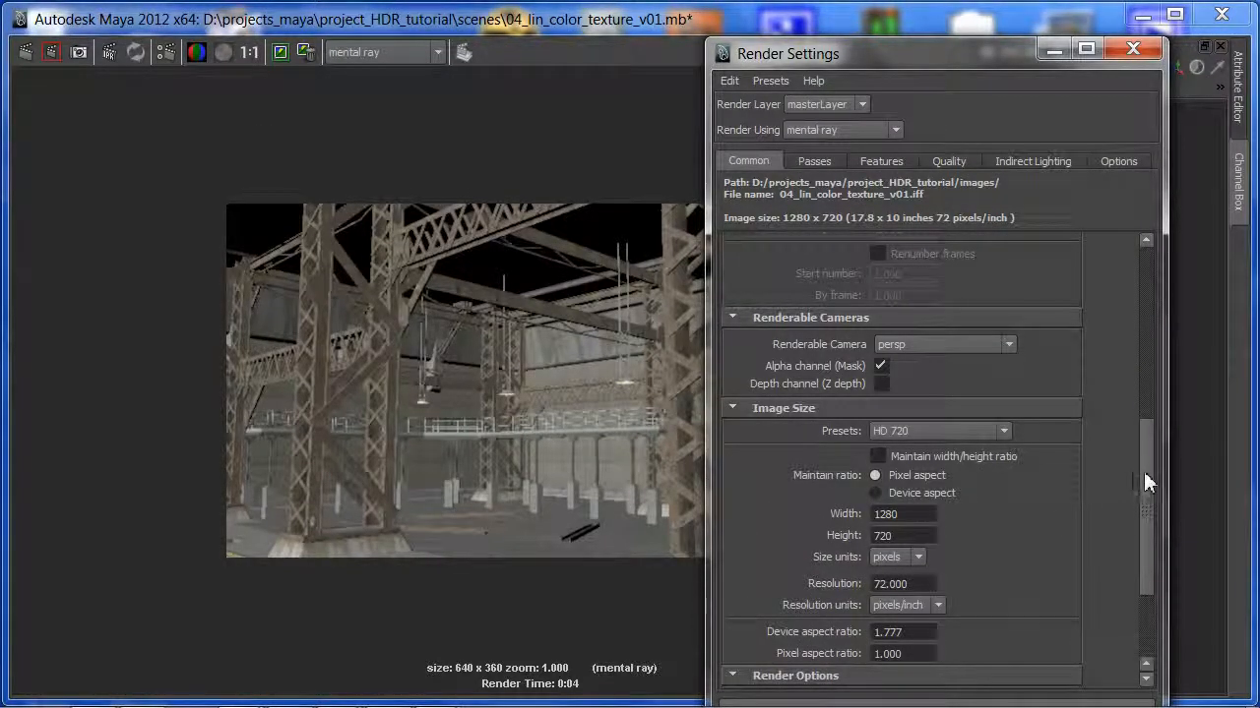
click(970, 549)
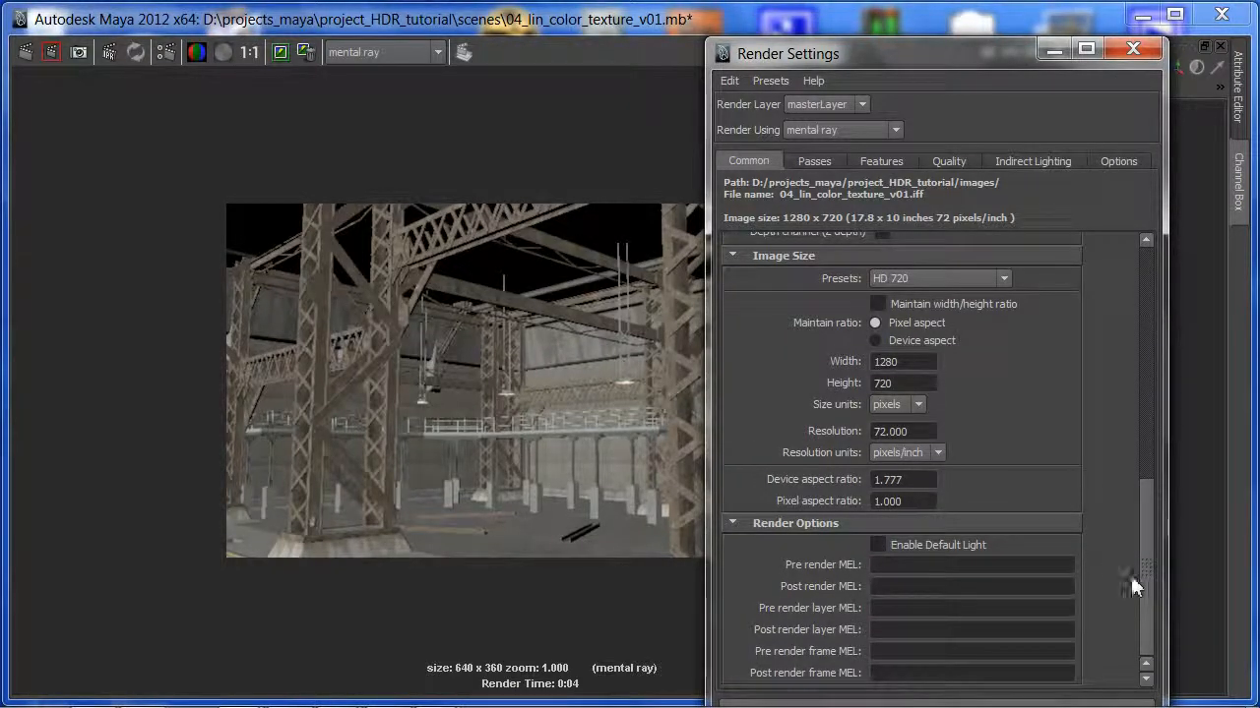
- Create a Physical Sun and Sky environment for indirect lighting, keep the current render image and render the scene again
drag(1148, 590, 1169, 319)
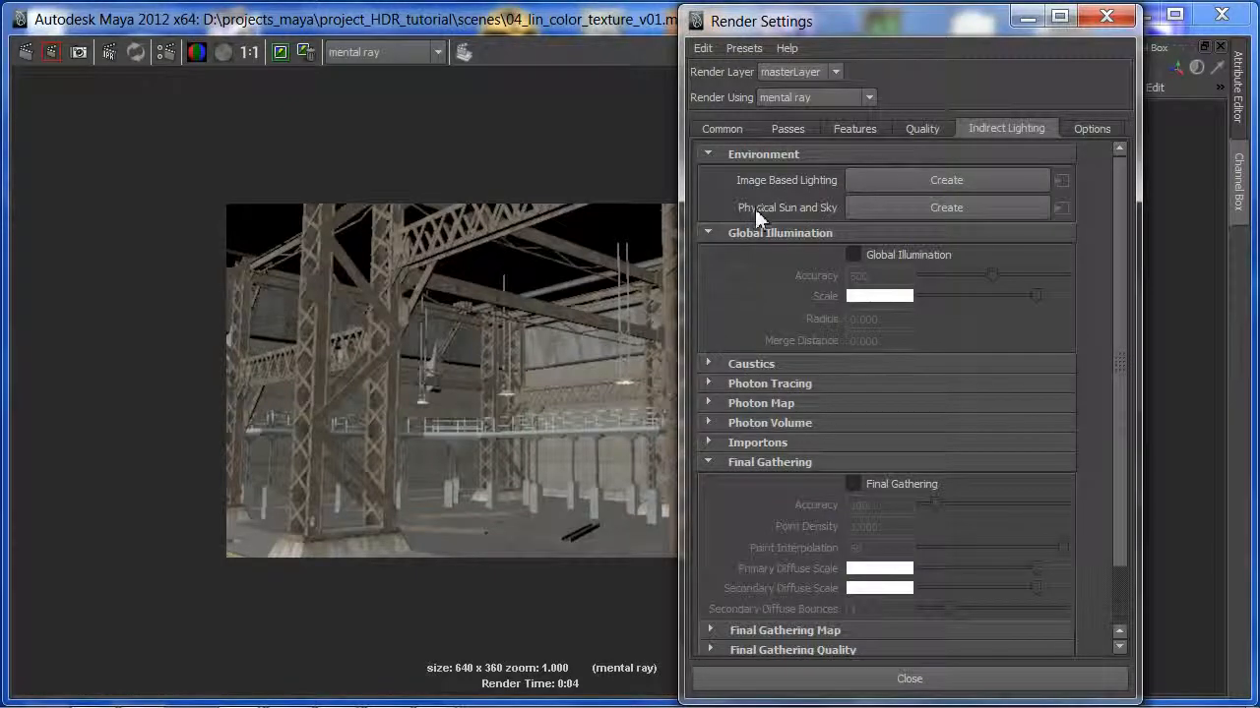
click(859, 206)
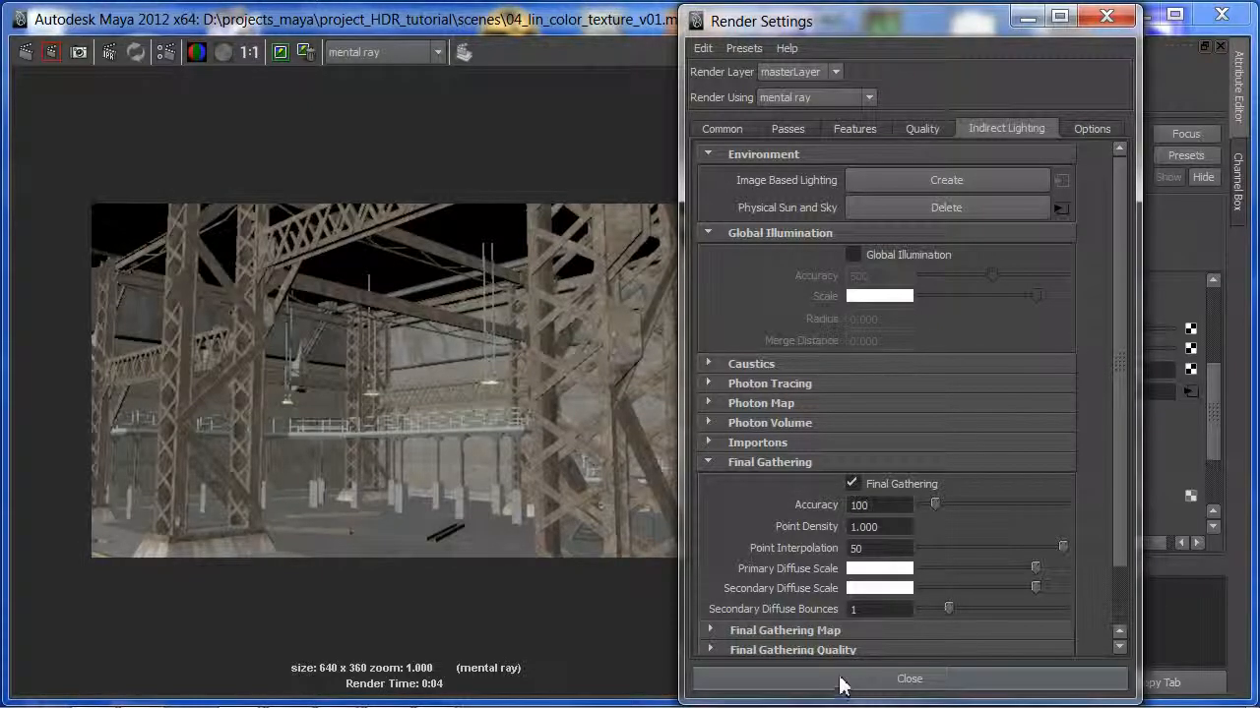
click(280, 52)
click(27, 54)
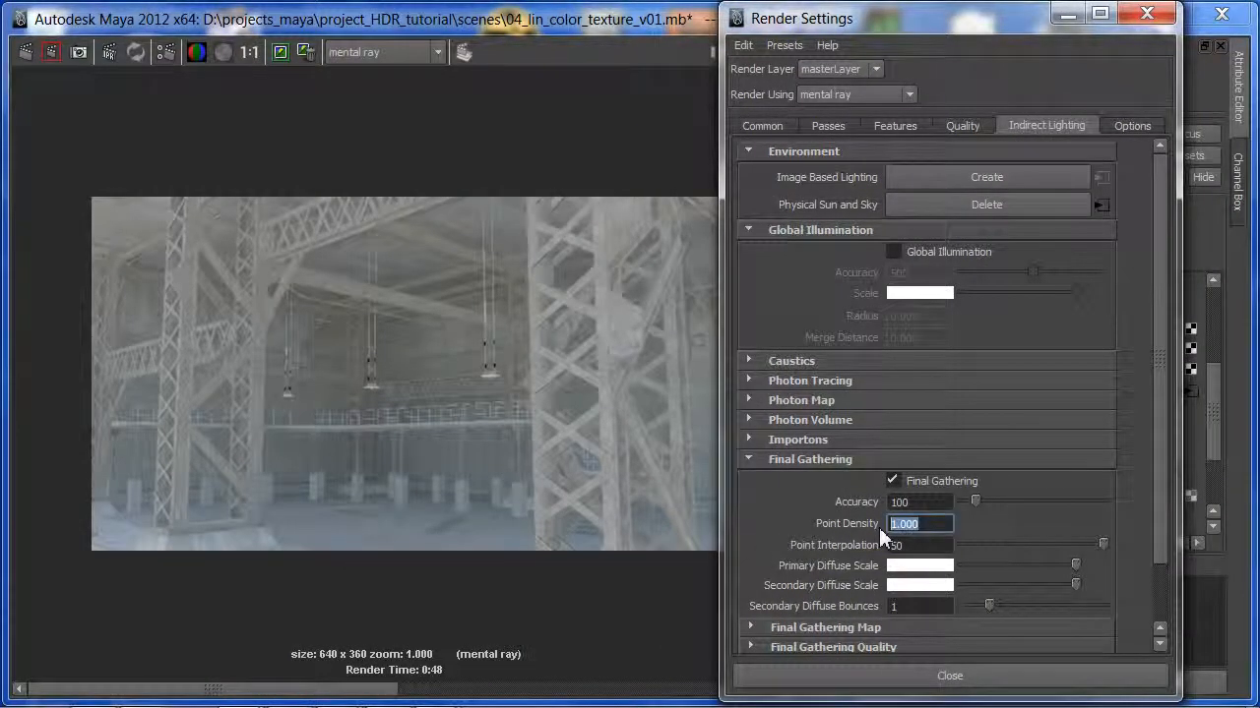
- Set the Final Gathering point density to 0.100
text(3)
key(Tab)
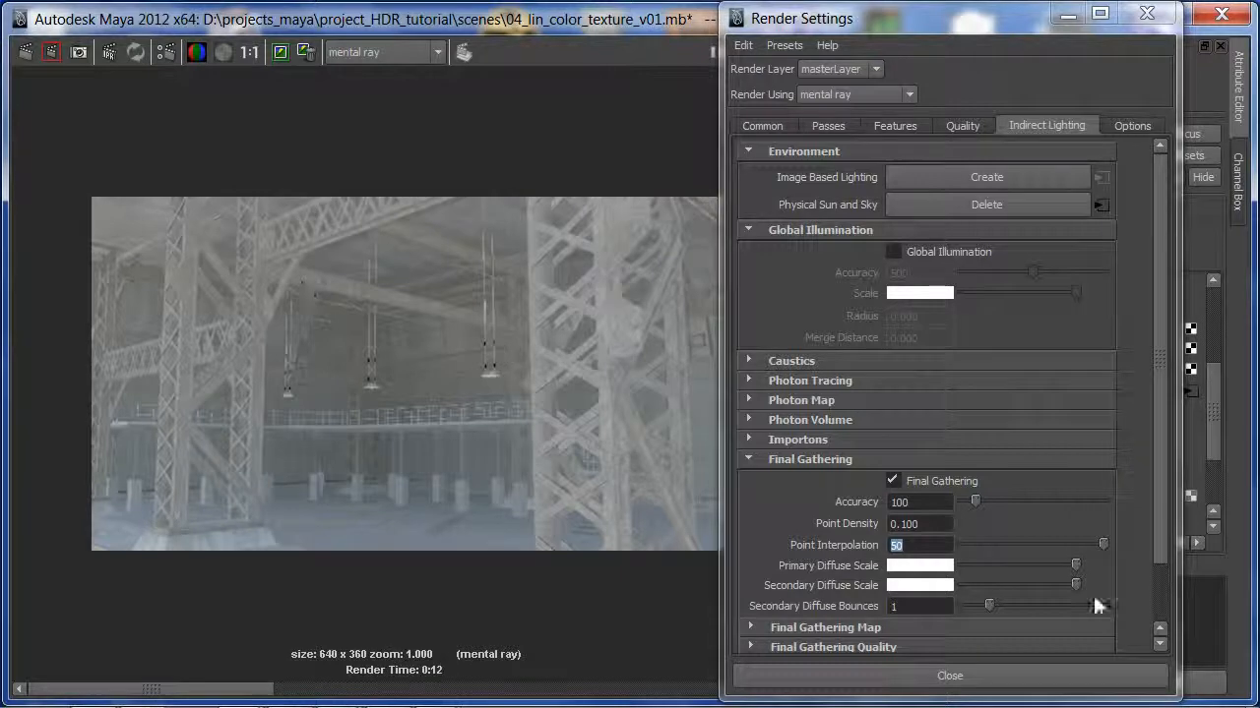
- Close the render settings and compare the current render with the stored one in the Render View
click(949, 675)
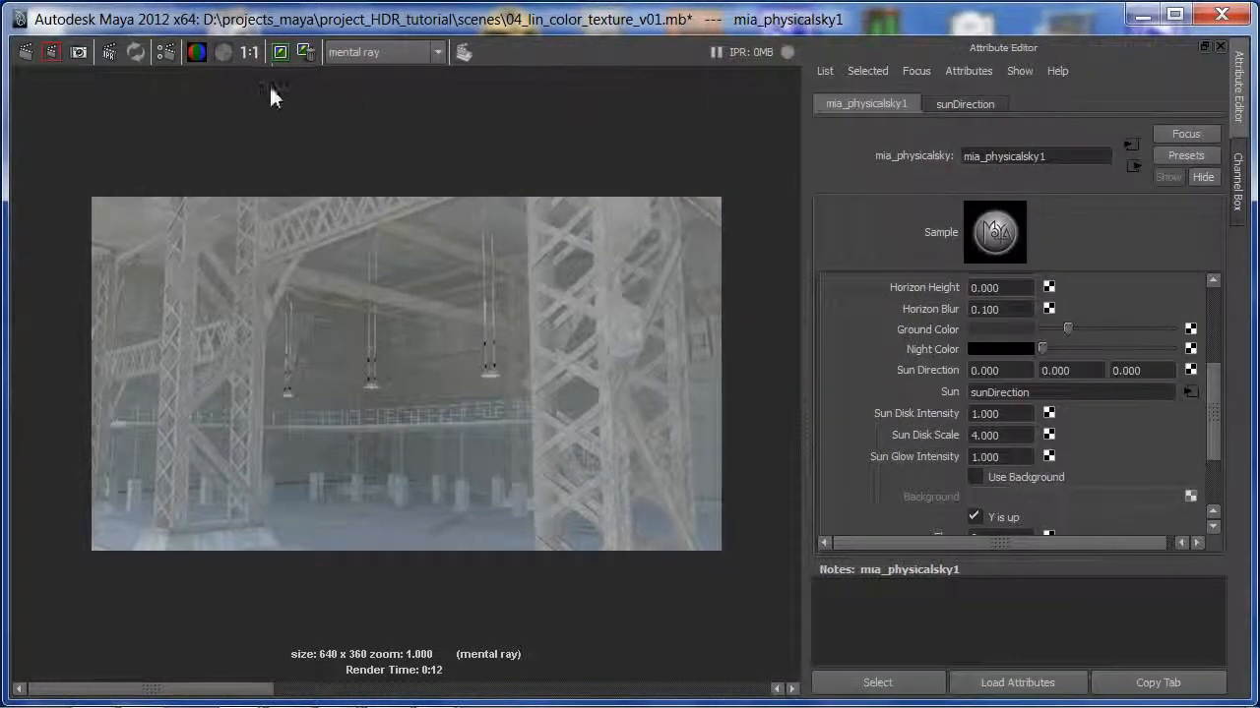
click(793, 689)
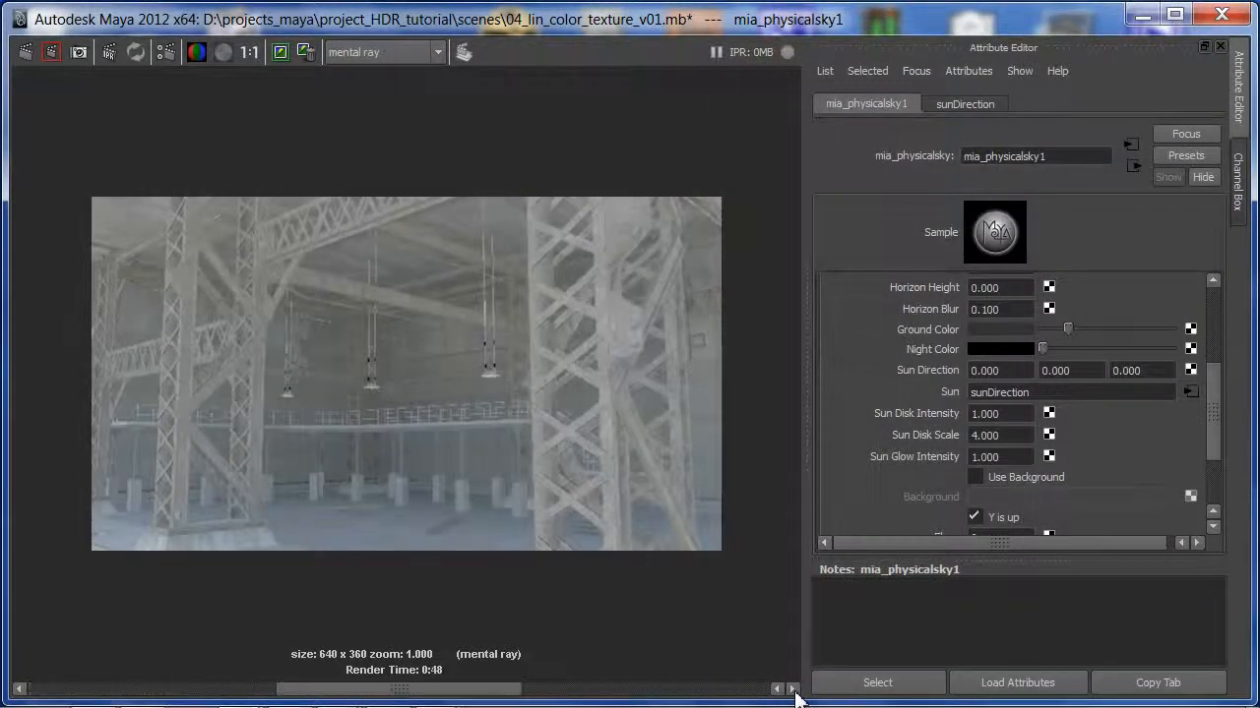
click(778, 689)
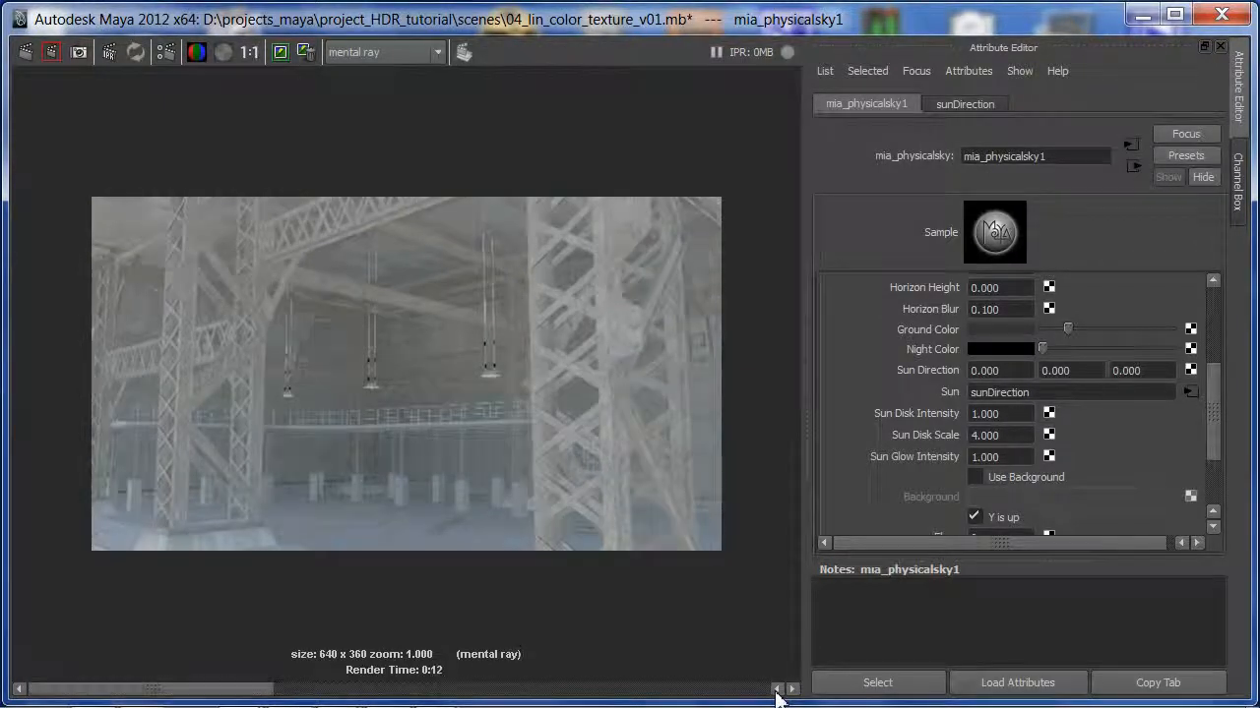
click(792, 689)
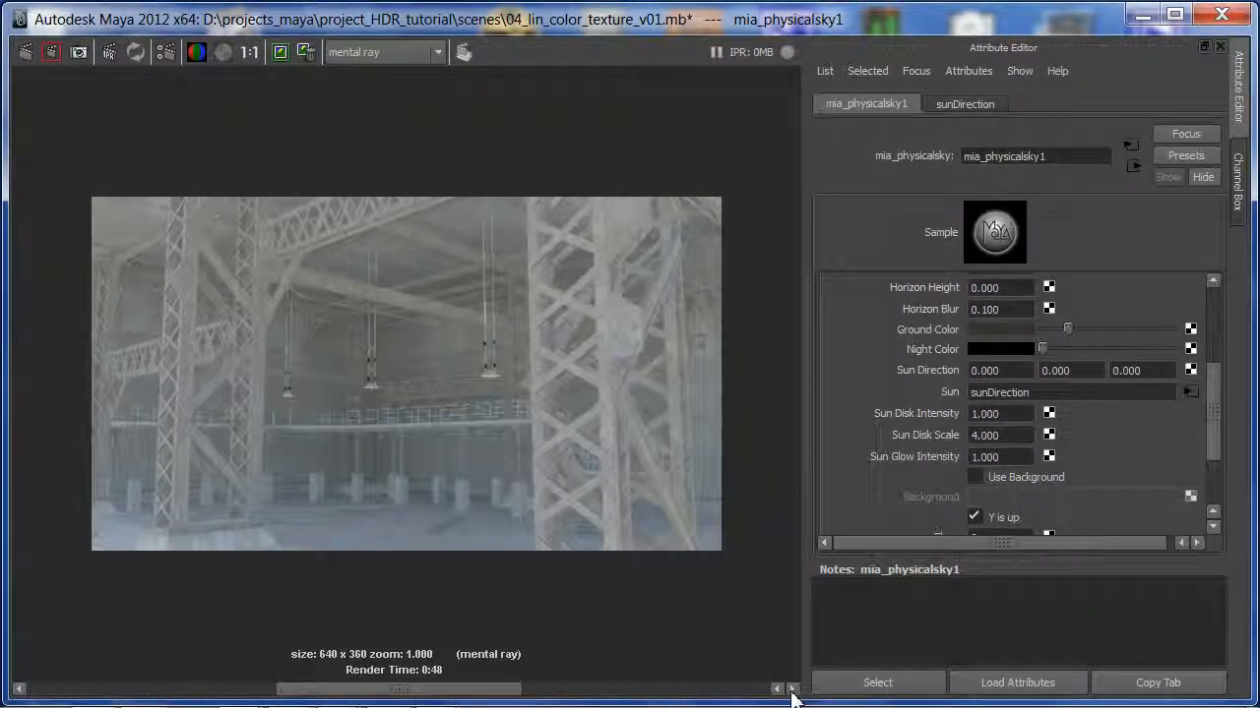
click(777, 688)
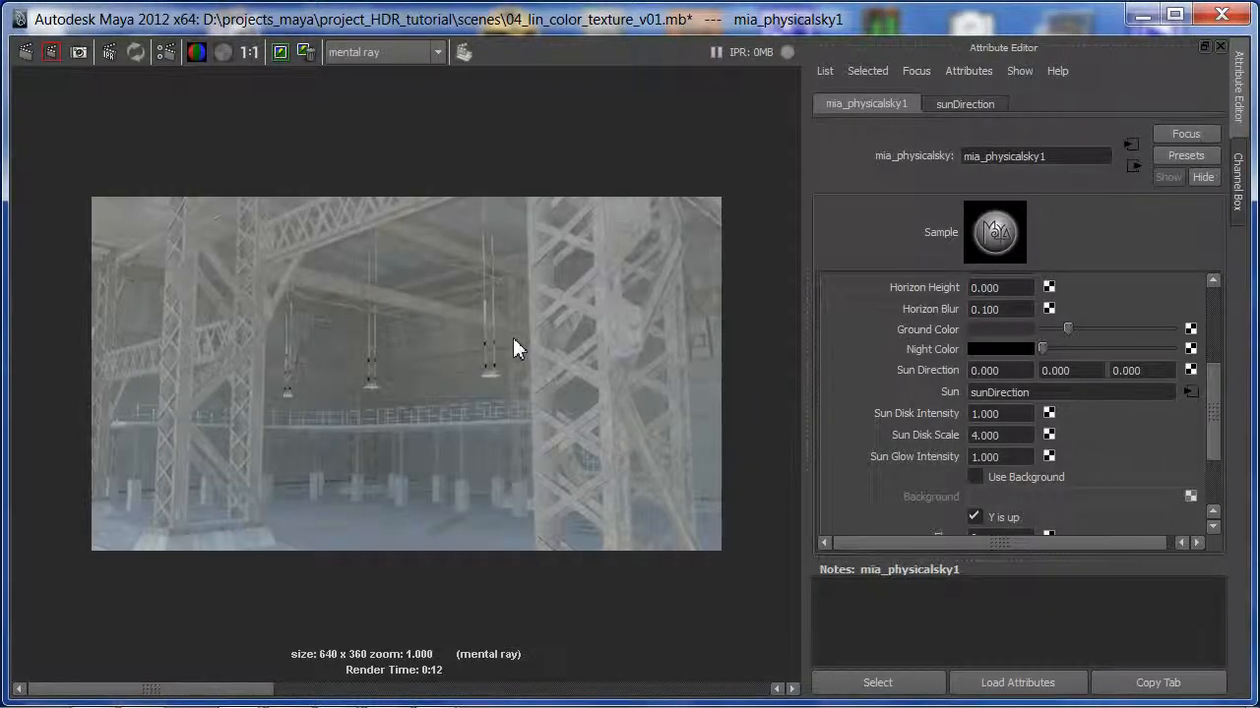
key(space)
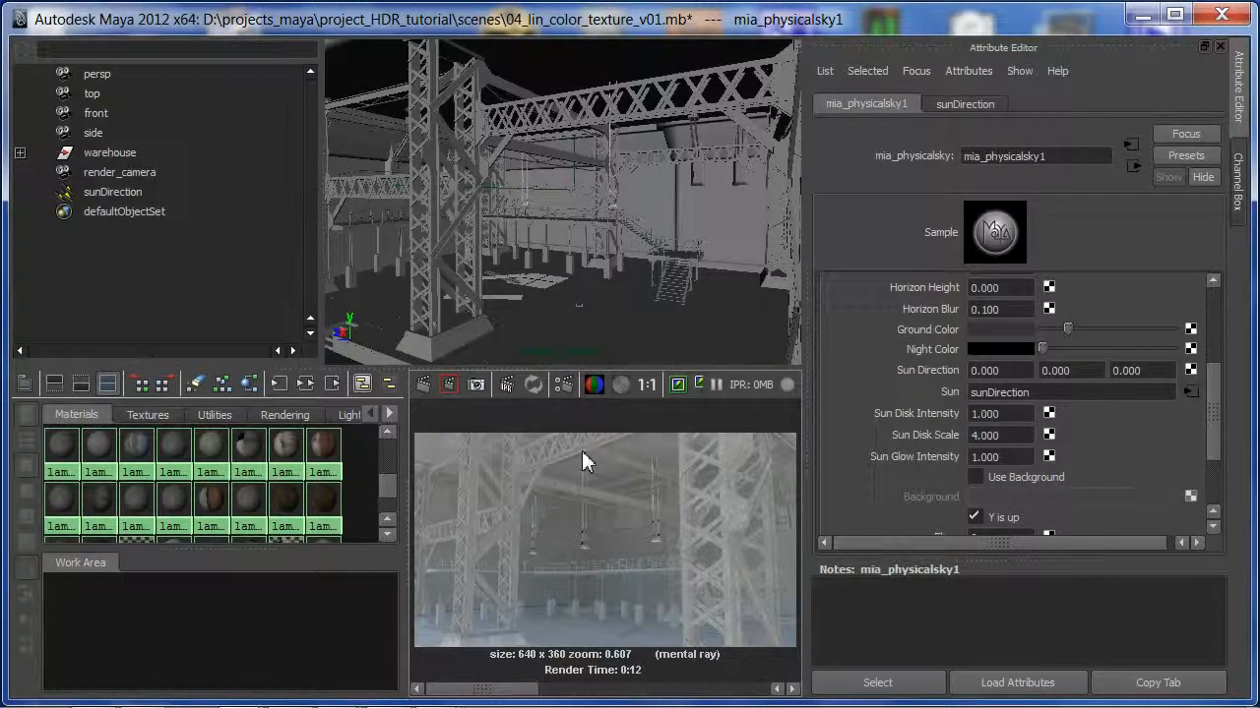
- Open the Render View's color management and switch the display color profile to Linear sRGB and back to sRGB
right_click(595, 531)
mouse_move(635, 624)
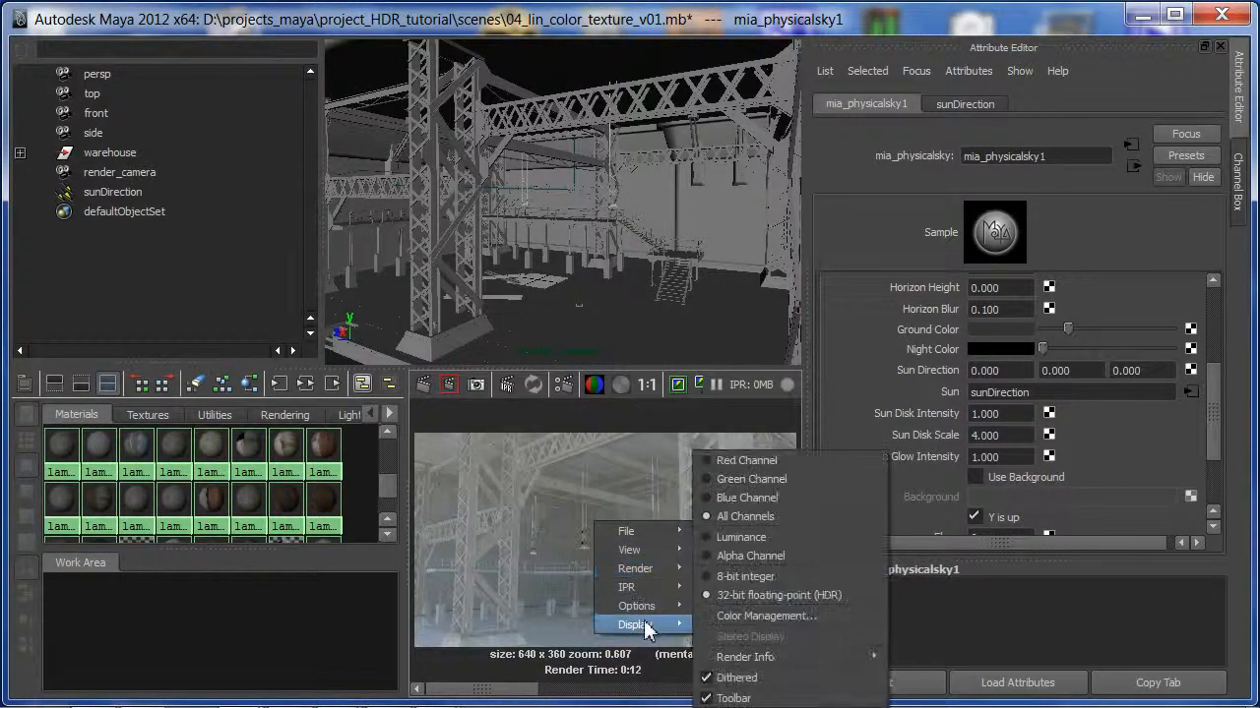
click(777, 617)
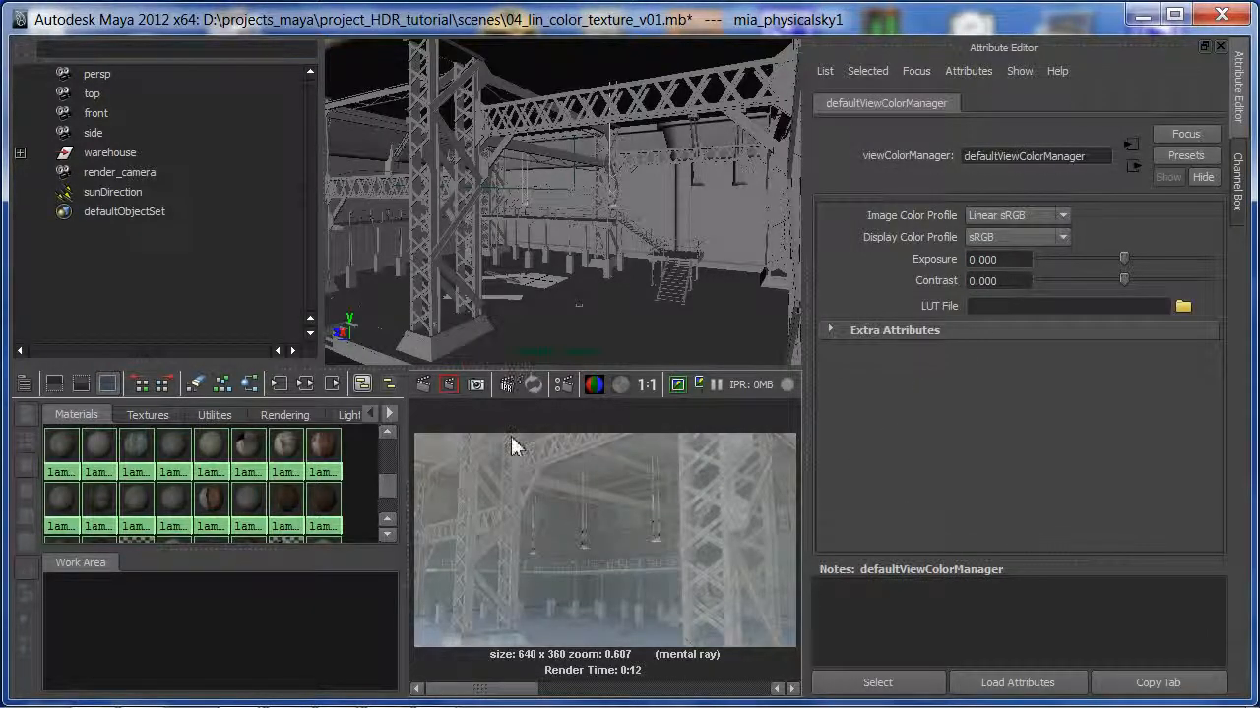
click(1012, 239)
click(1023, 253)
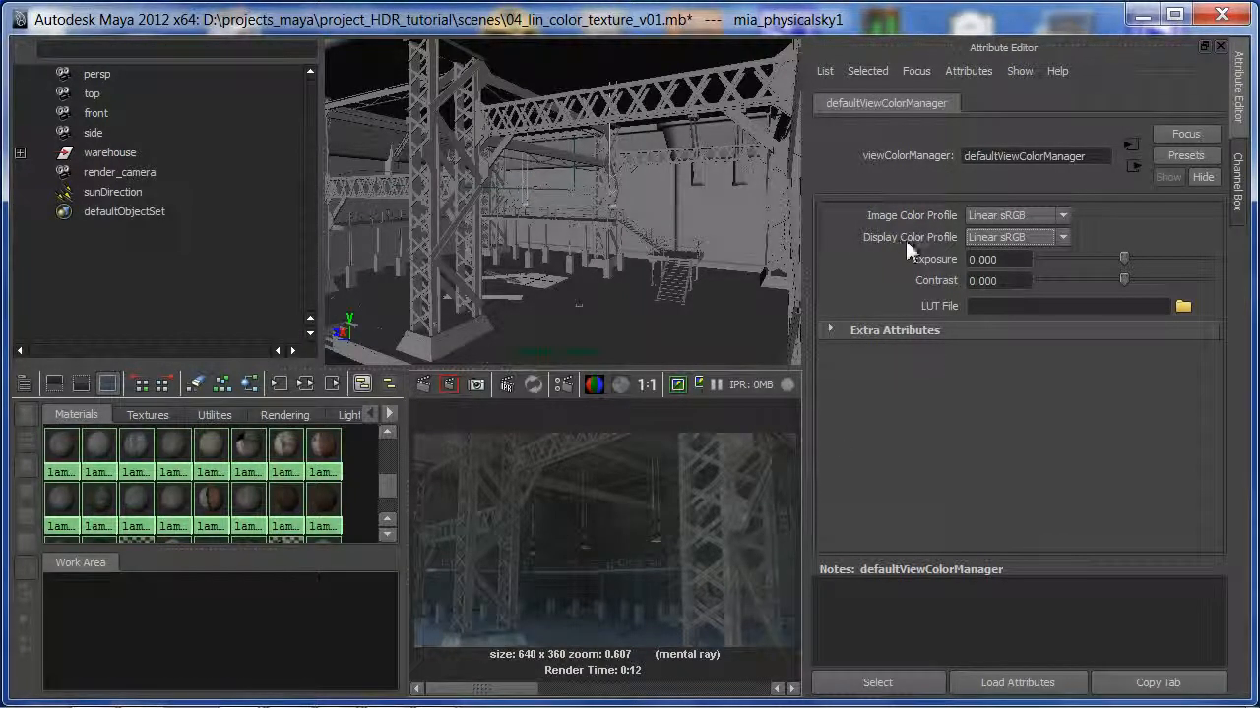
click(980, 238)
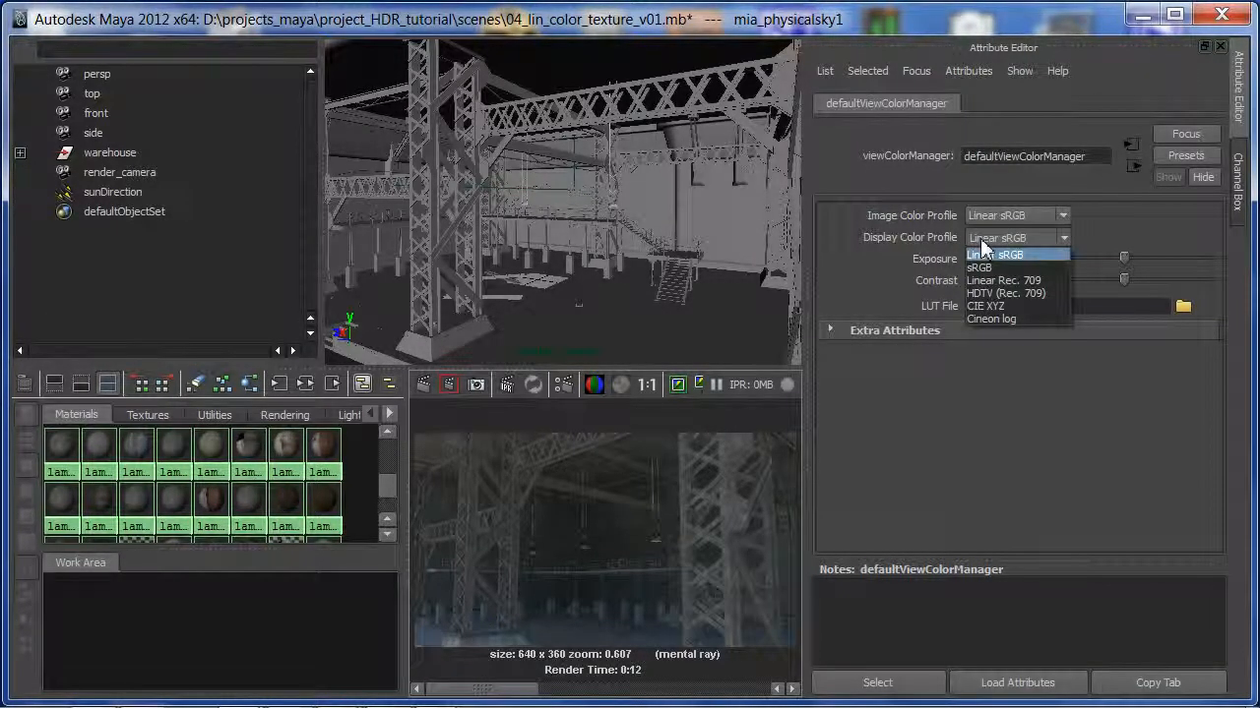
click(1017, 265)
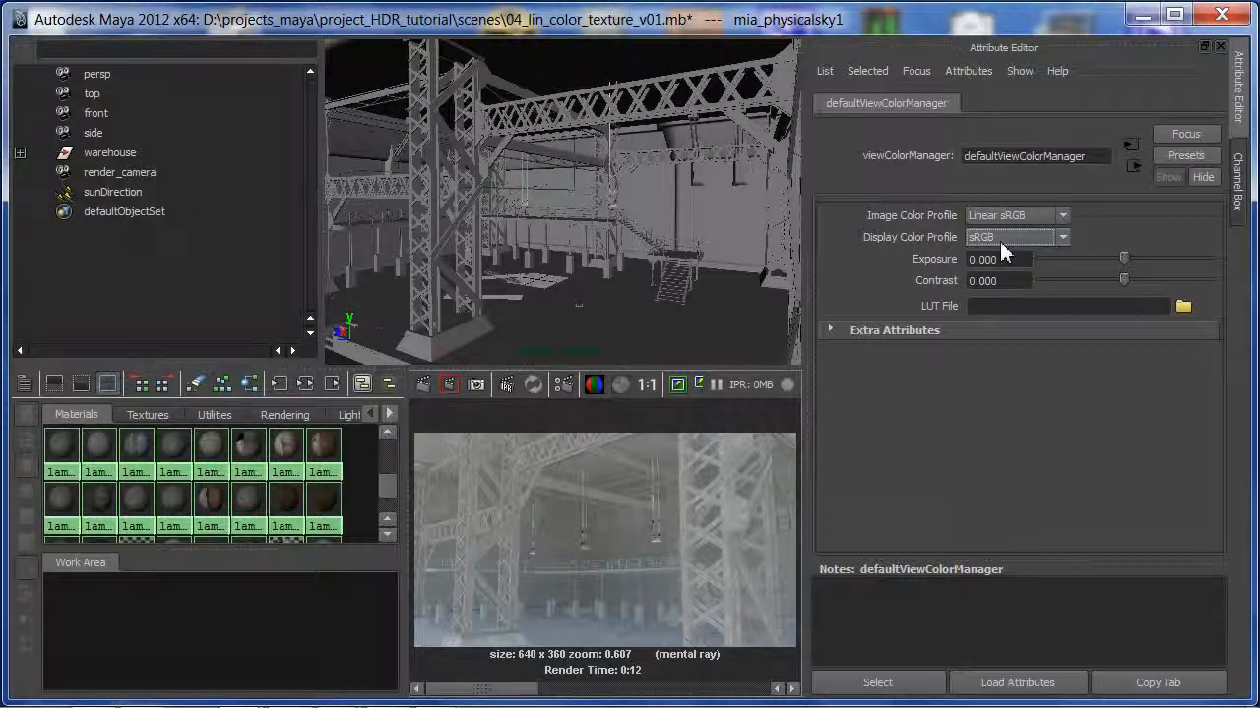
- Graph render_camera's input and output connections in the Hypershade and move the camera node clear of its connected nodes
click(389, 413)
click(330, 414)
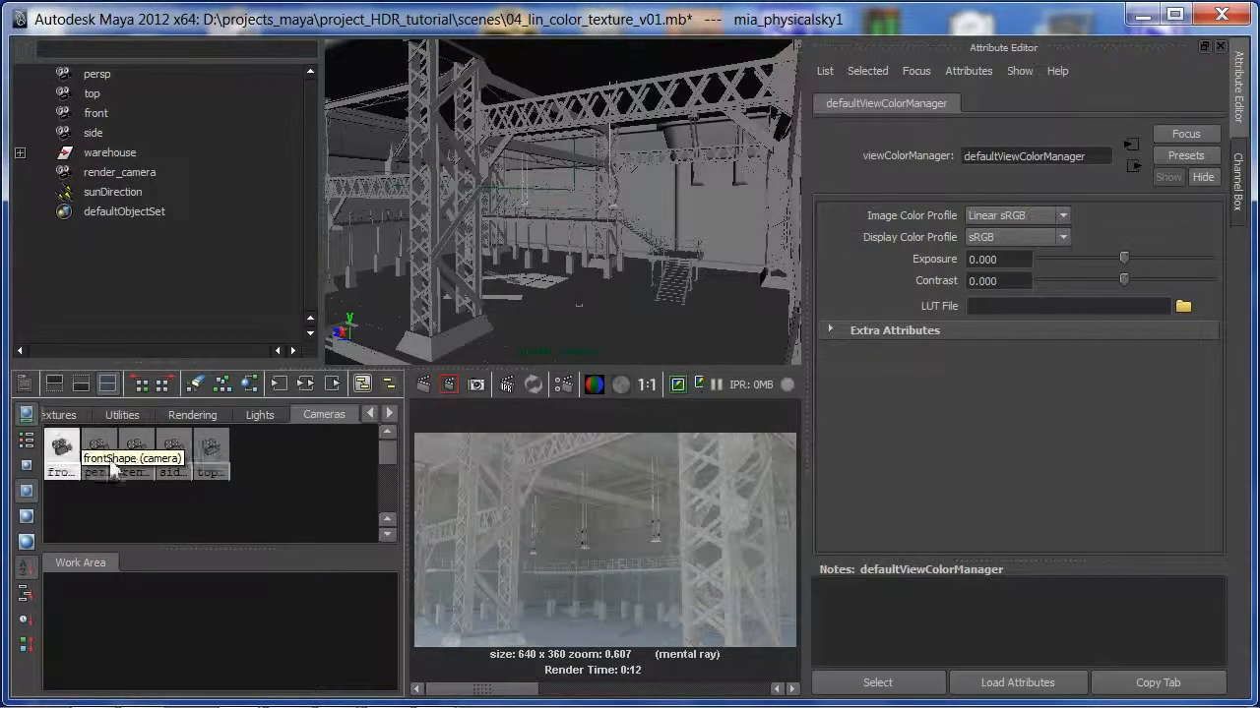
click(135, 450)
click(306, 384)
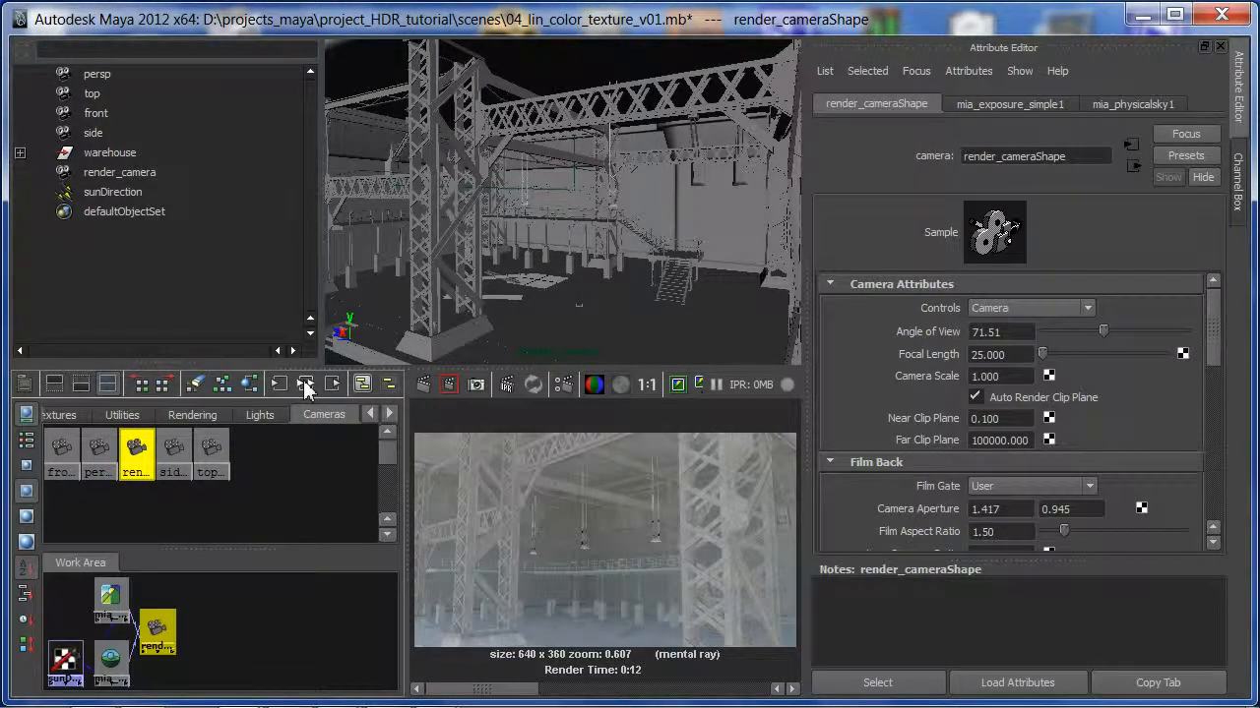
click(114, 608)
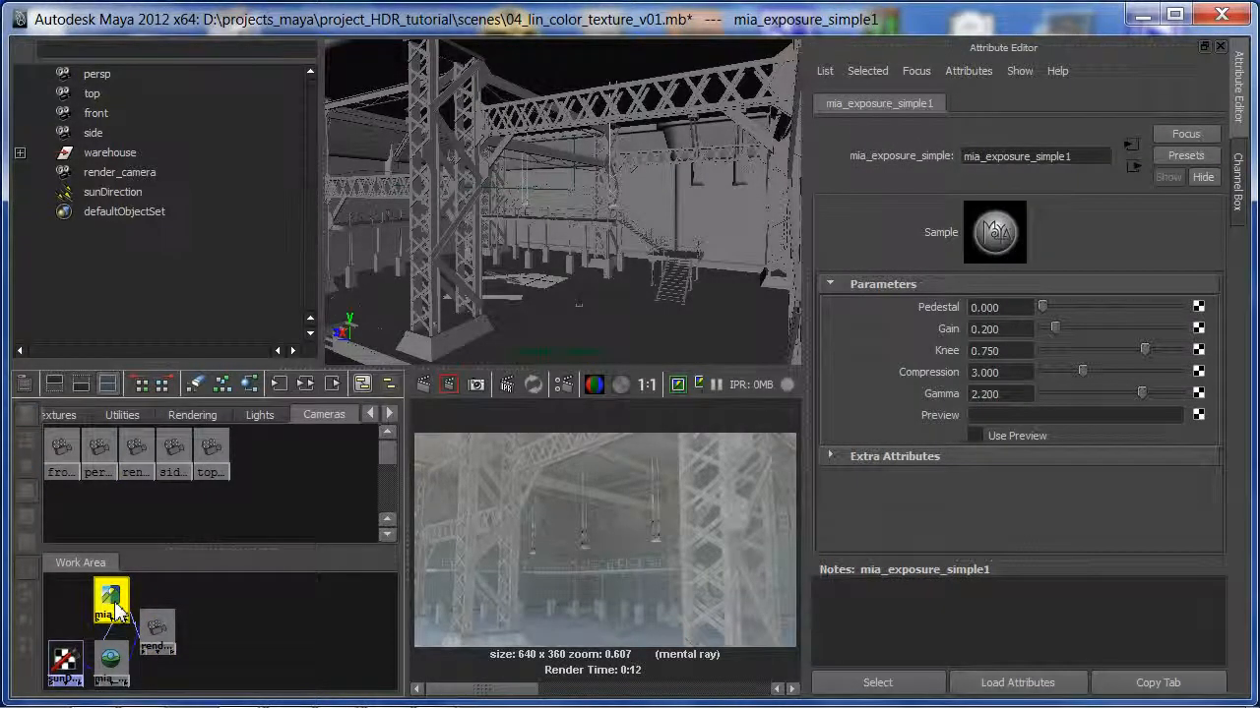
drag(157, 640, 270, 649)
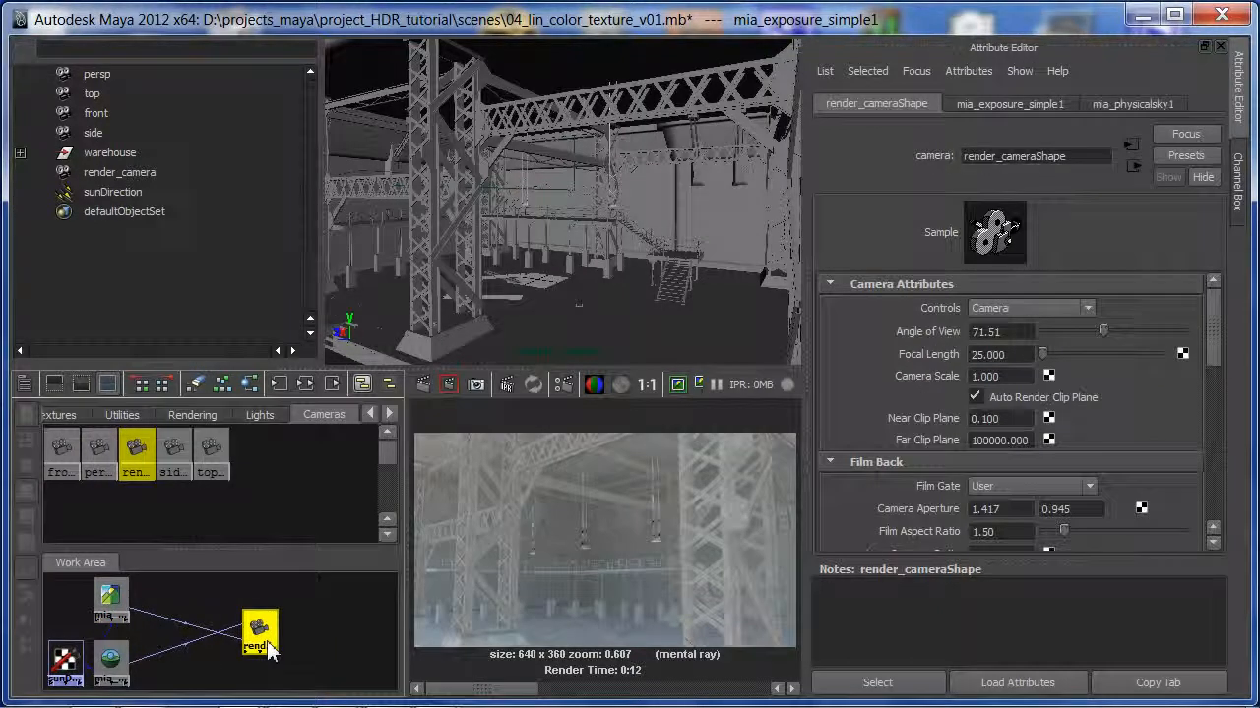
- Set the gamma of the mia_exposure_simple1 lens shader to 1.000 and reposition its node in the work area
click(112, 605)
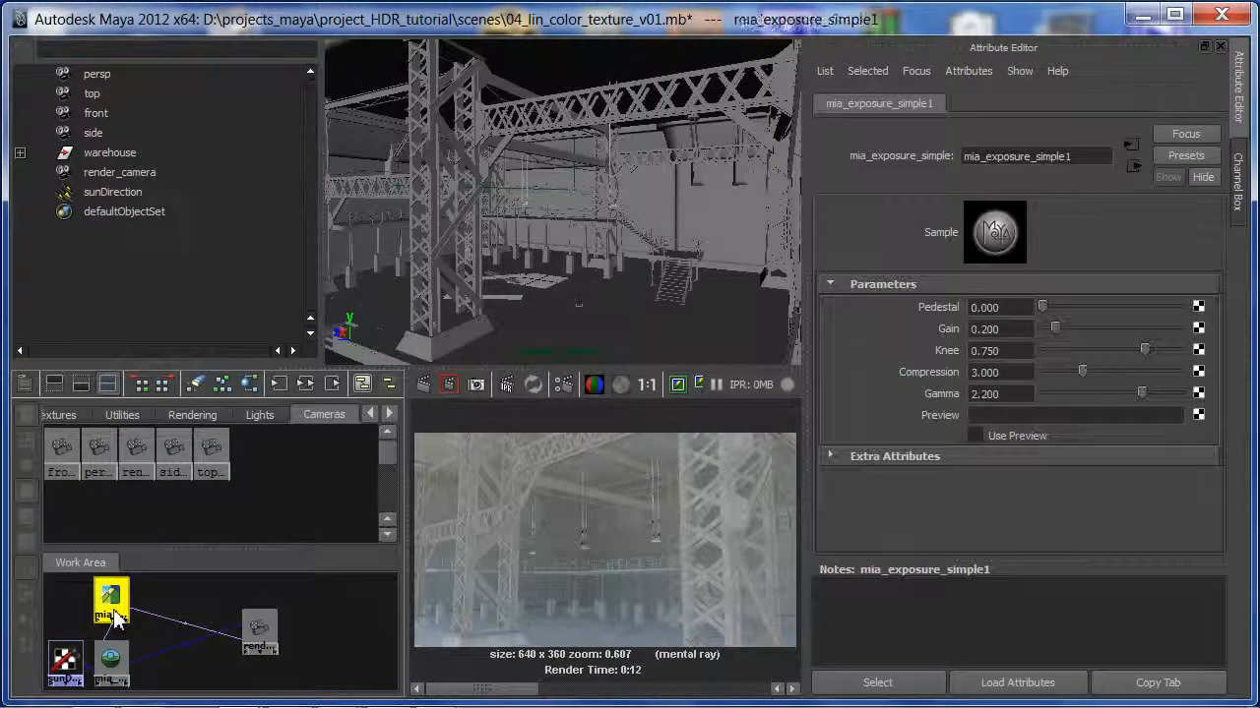
click(999, 394)
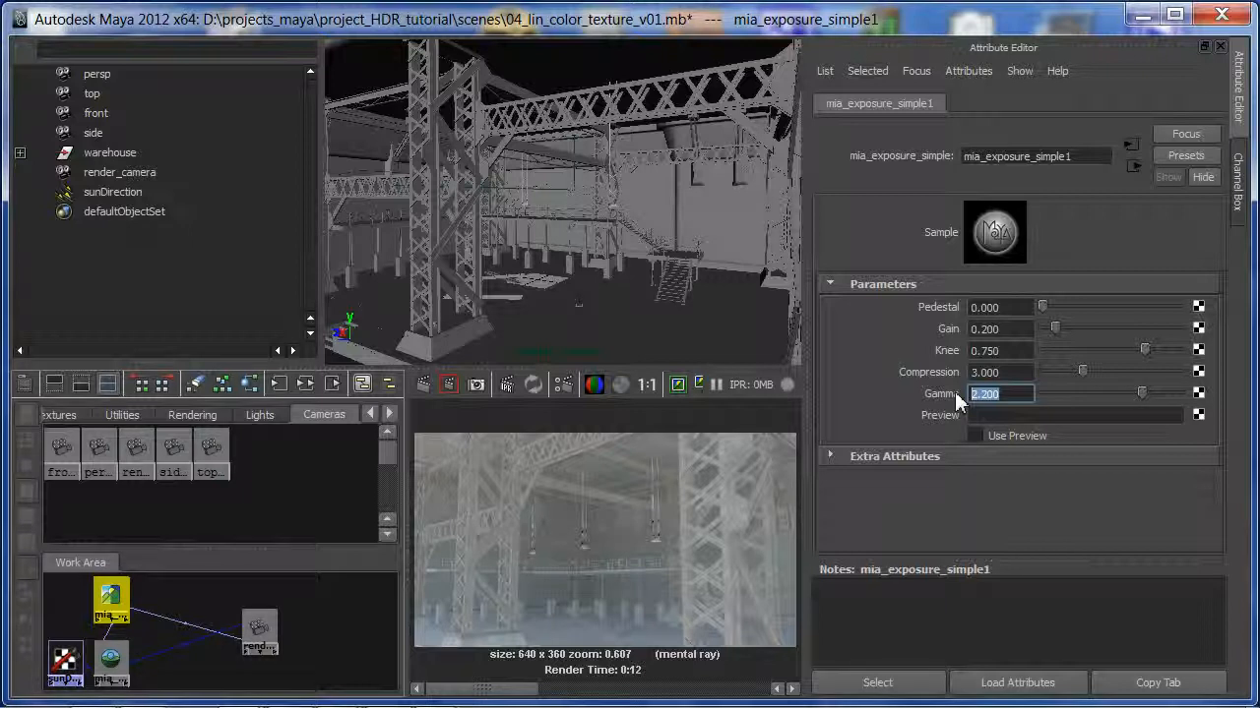
text(1.000)
key(Return)
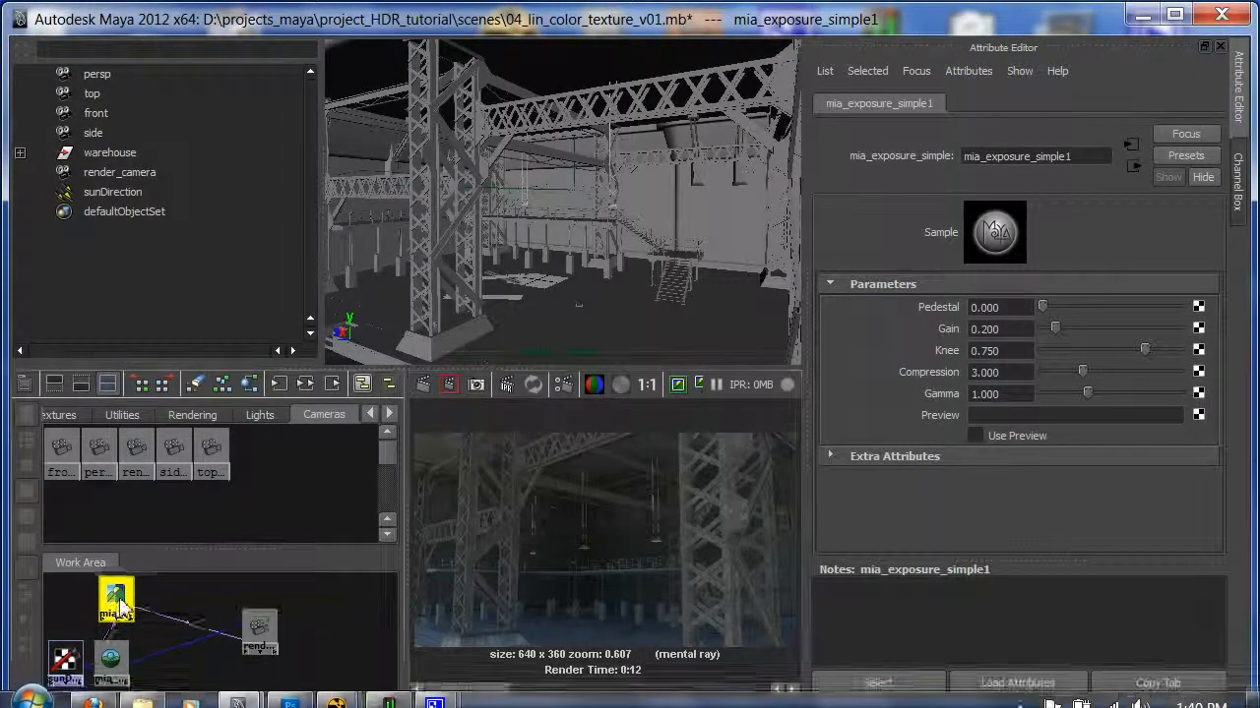
drag(120, 607, 137, 603)
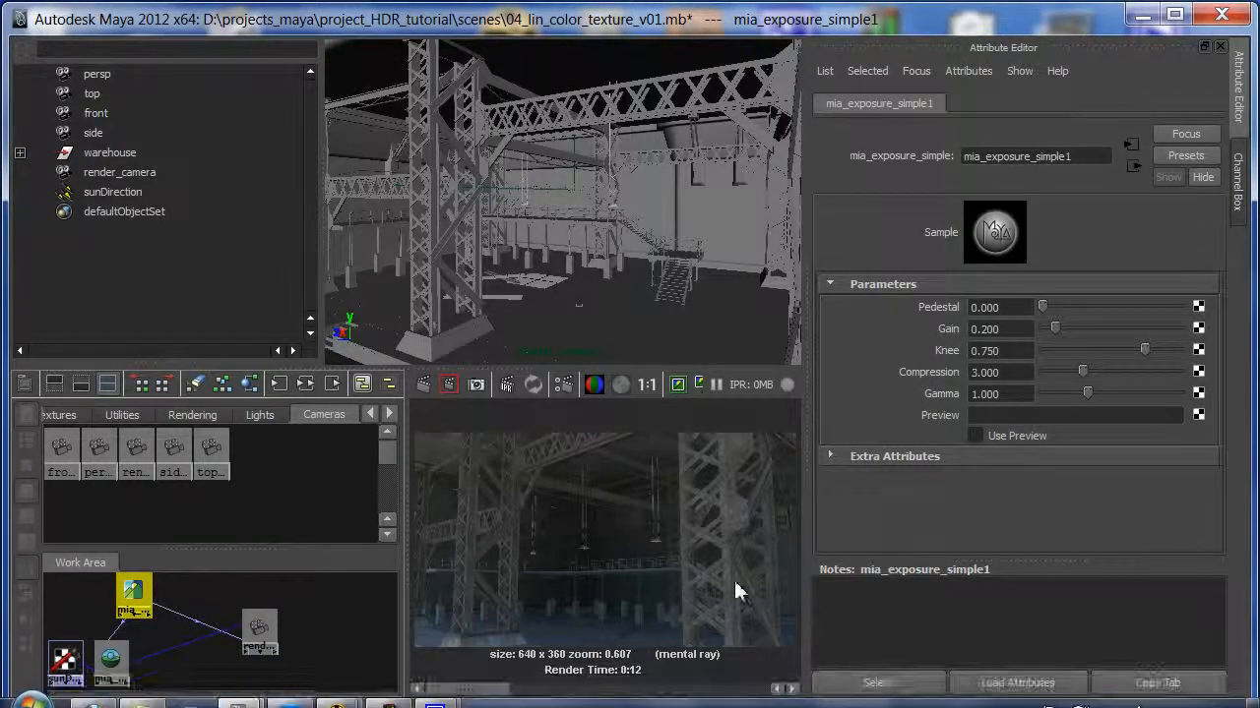
- Enlarge the Render View and compare the stored renders, ending on the one made with the lowered gamma
key(space)
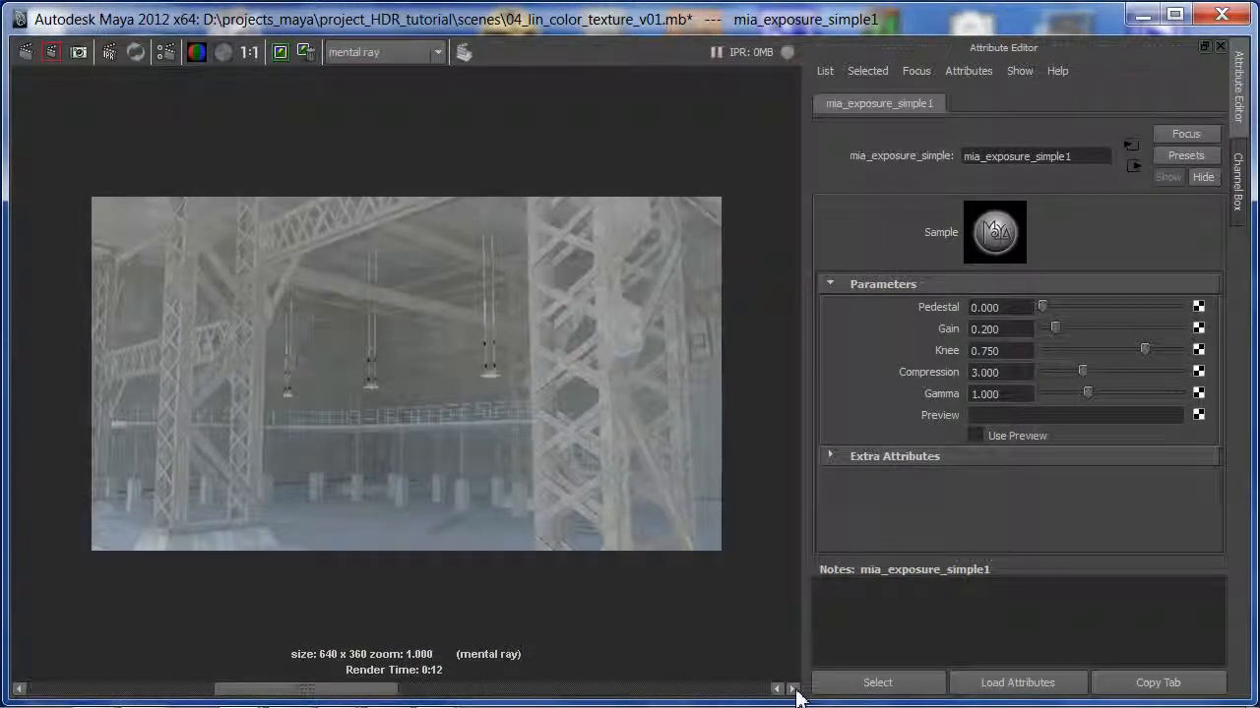
click(778, 690)
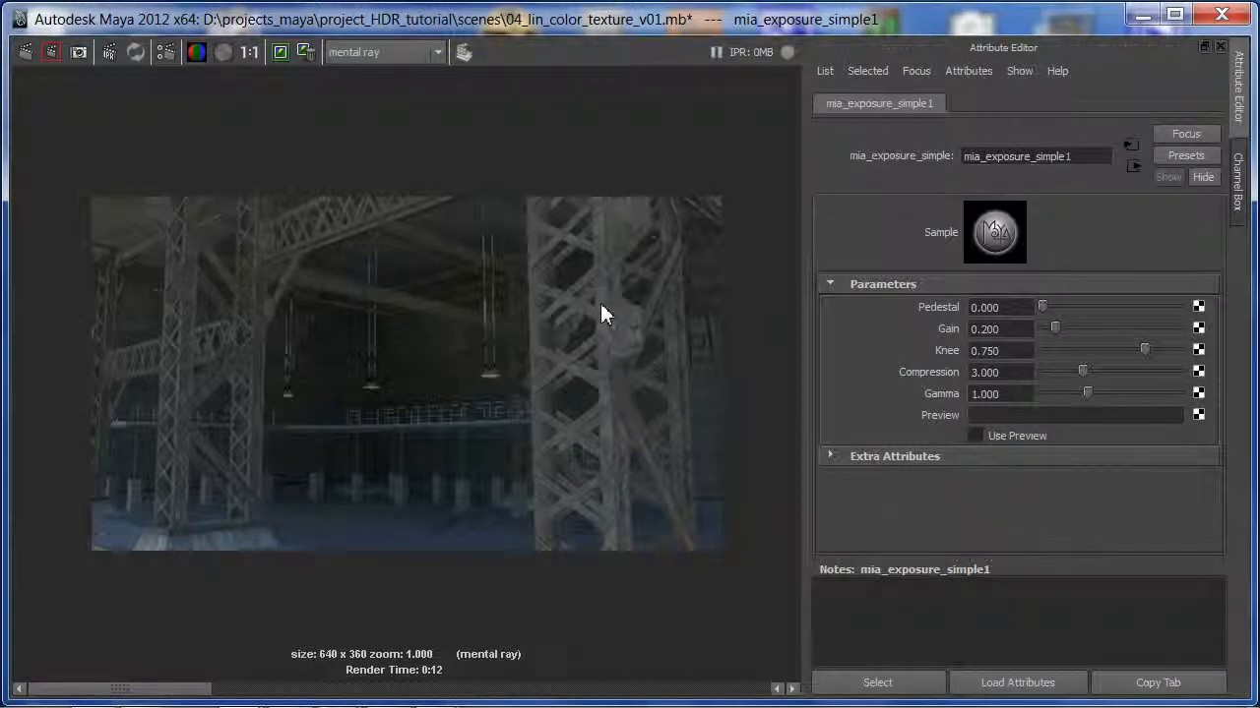
key(space)
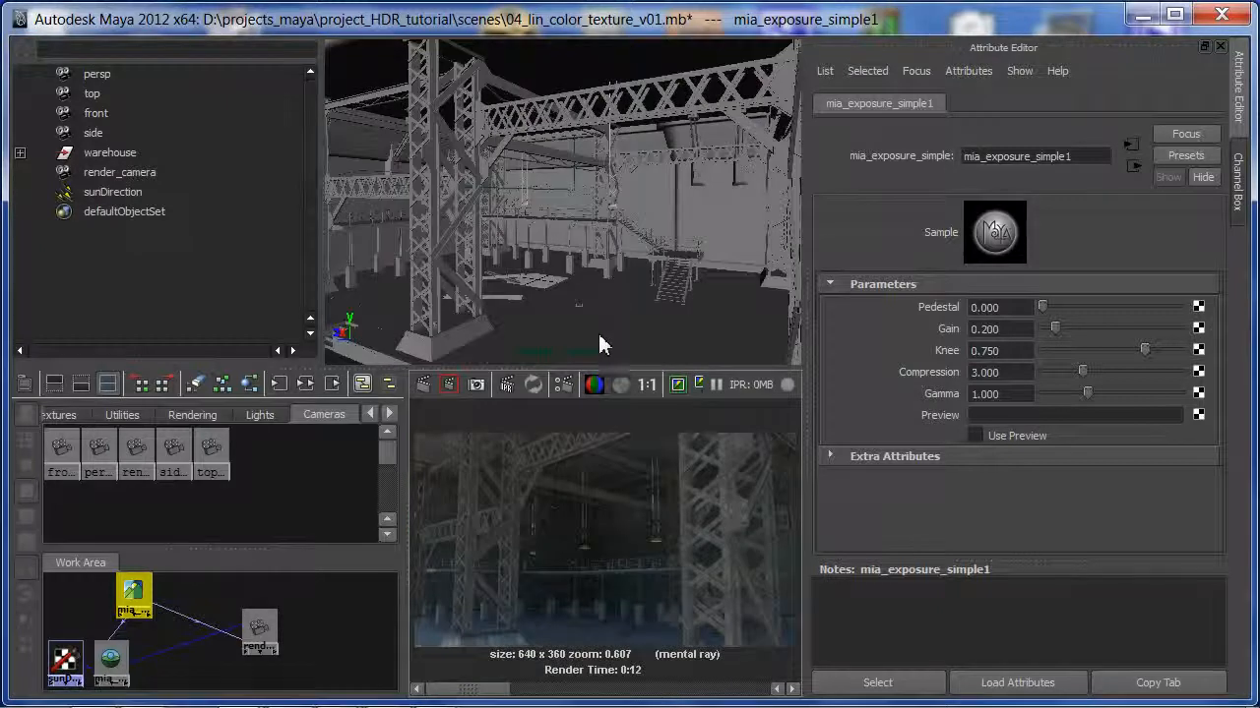
- Scale the sunDirection light uniformly to about 959 so its icon is large enough to see in the viewport
click(99, 192)
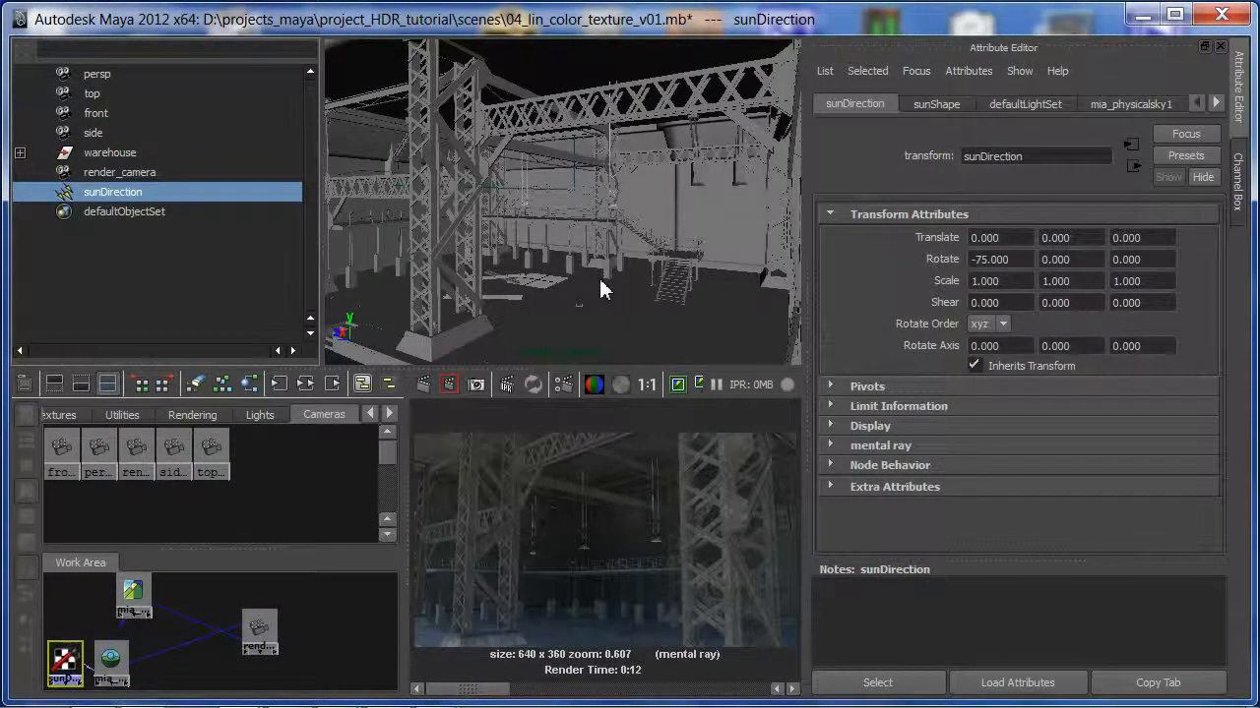
key(e)
key(r)
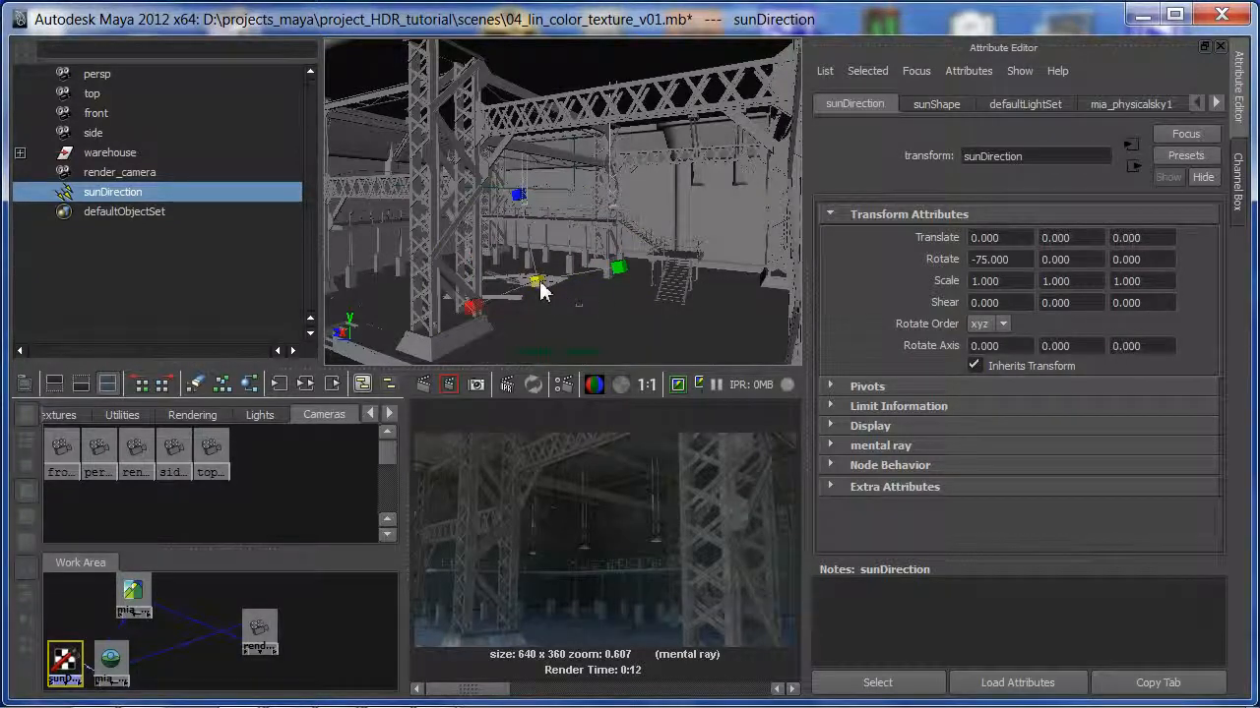
drag(539, 282, 758, 292)
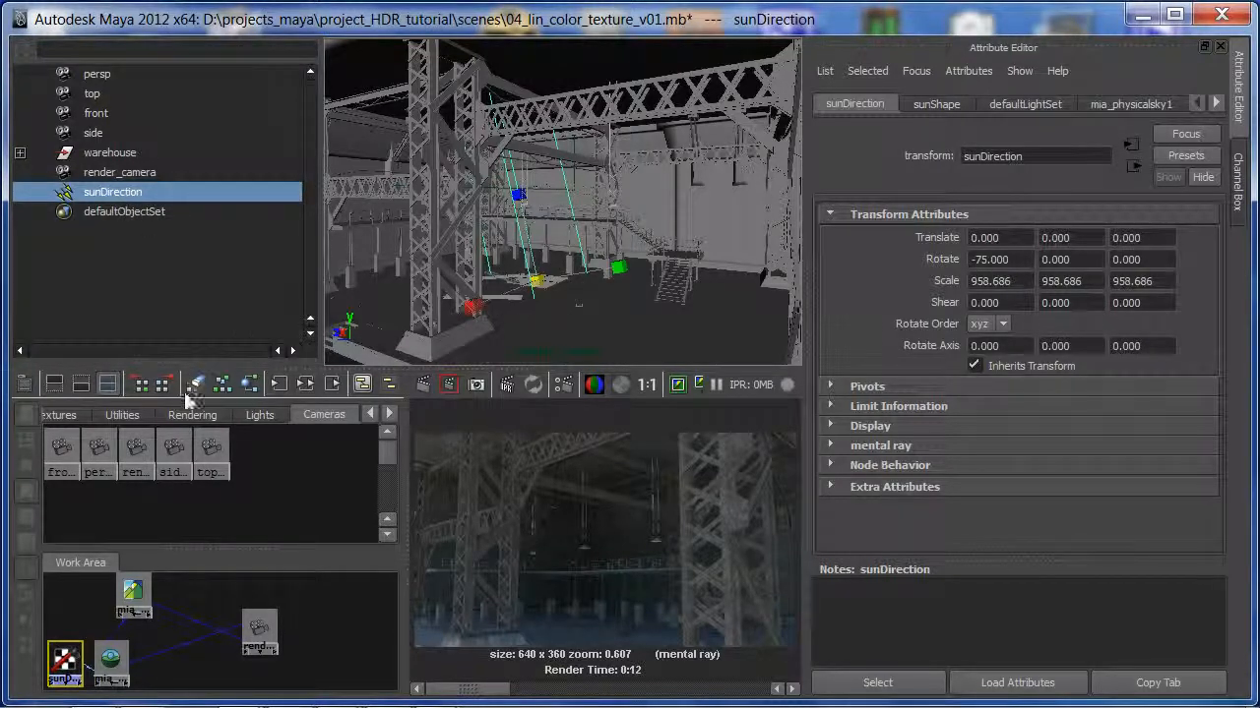
- Graph the sunDirection light's connections in the Hypershade and examine the sunShape and mia_physicalsun1 attributes
click(307, 384)
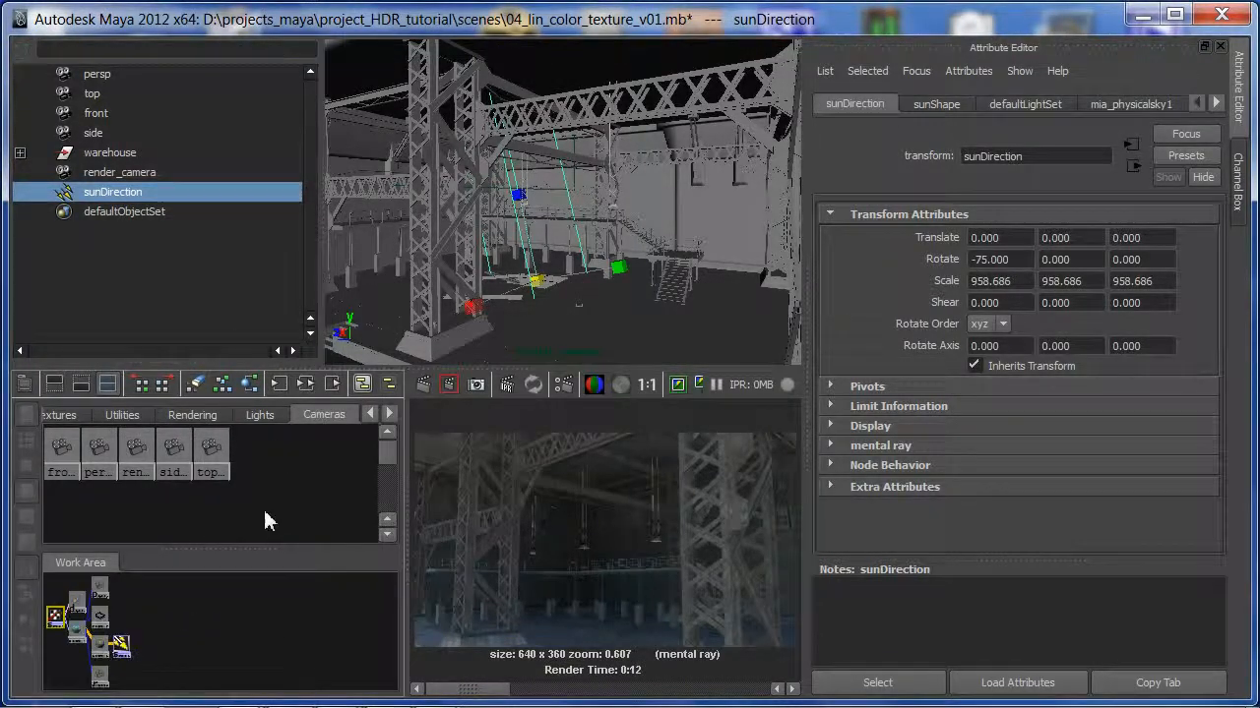
drag(121, 654, 190, 654)
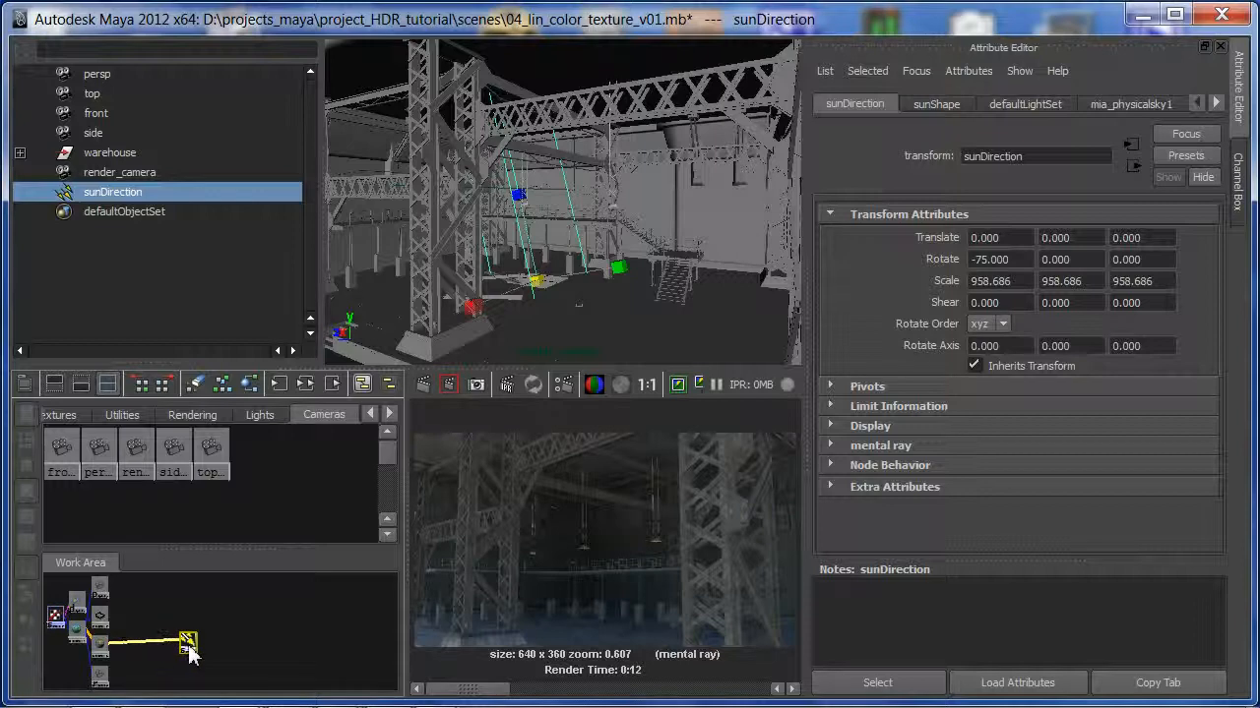
click(188, 647)
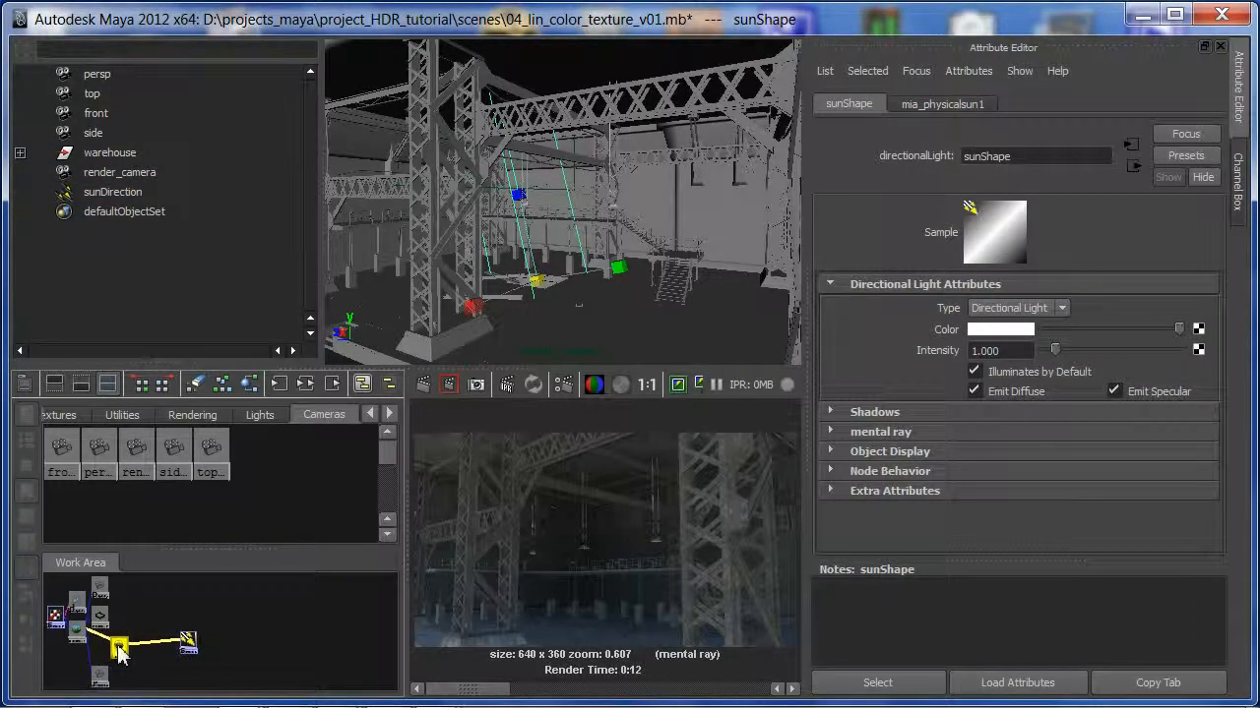
click(120, 654)
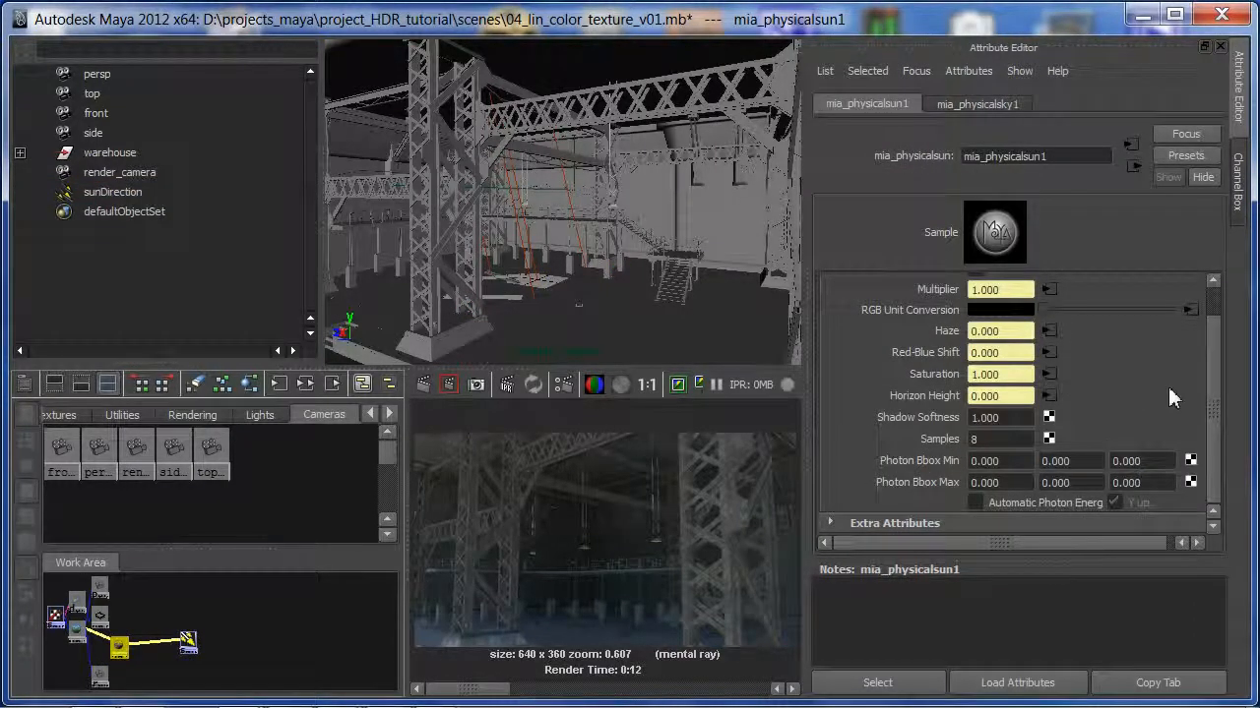
drag(1213, 401, 1213, 301)
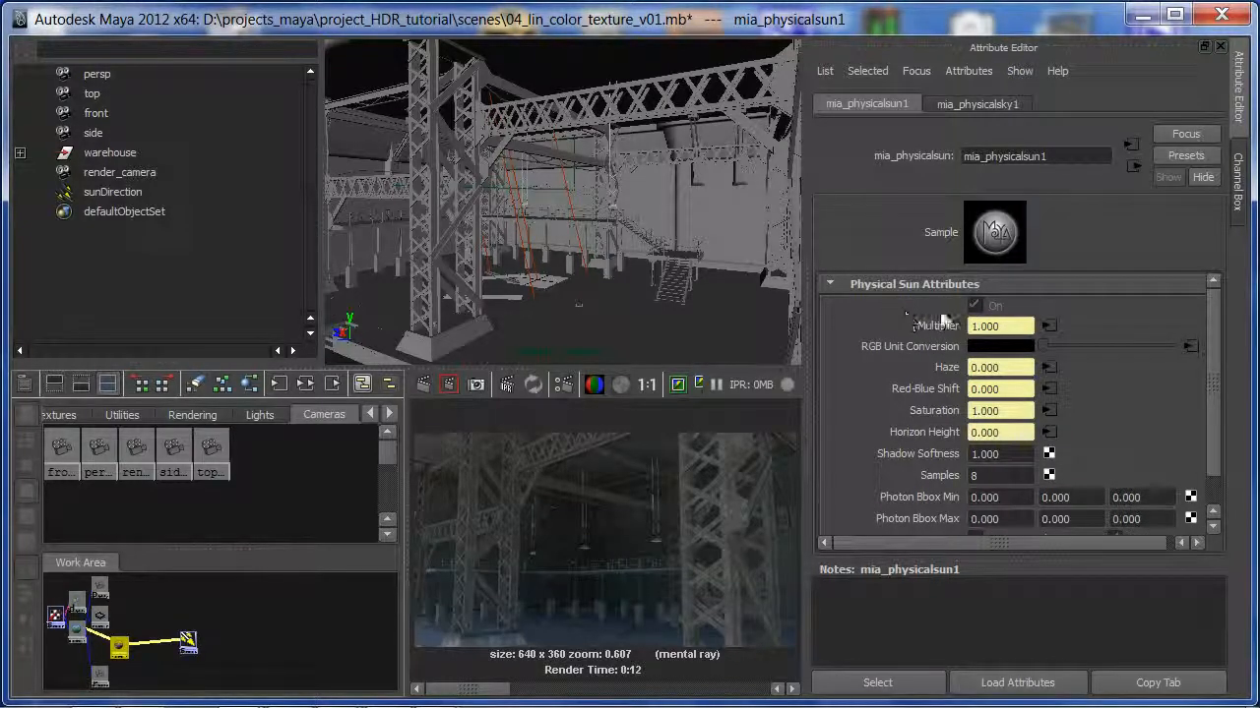
- Examine the shading attributes of mia_physicalsky1, including its multiplier and unit conversion settings
click(76, 635)
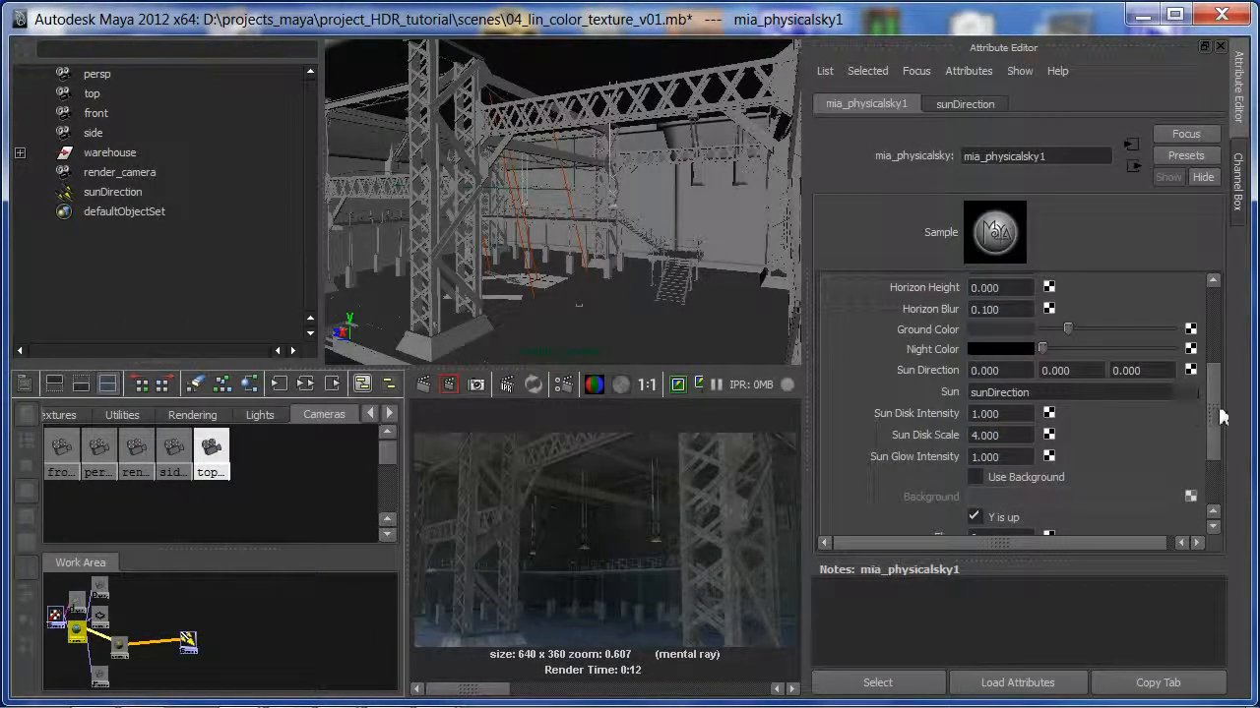
drag(1217, 417, 1215, 343)
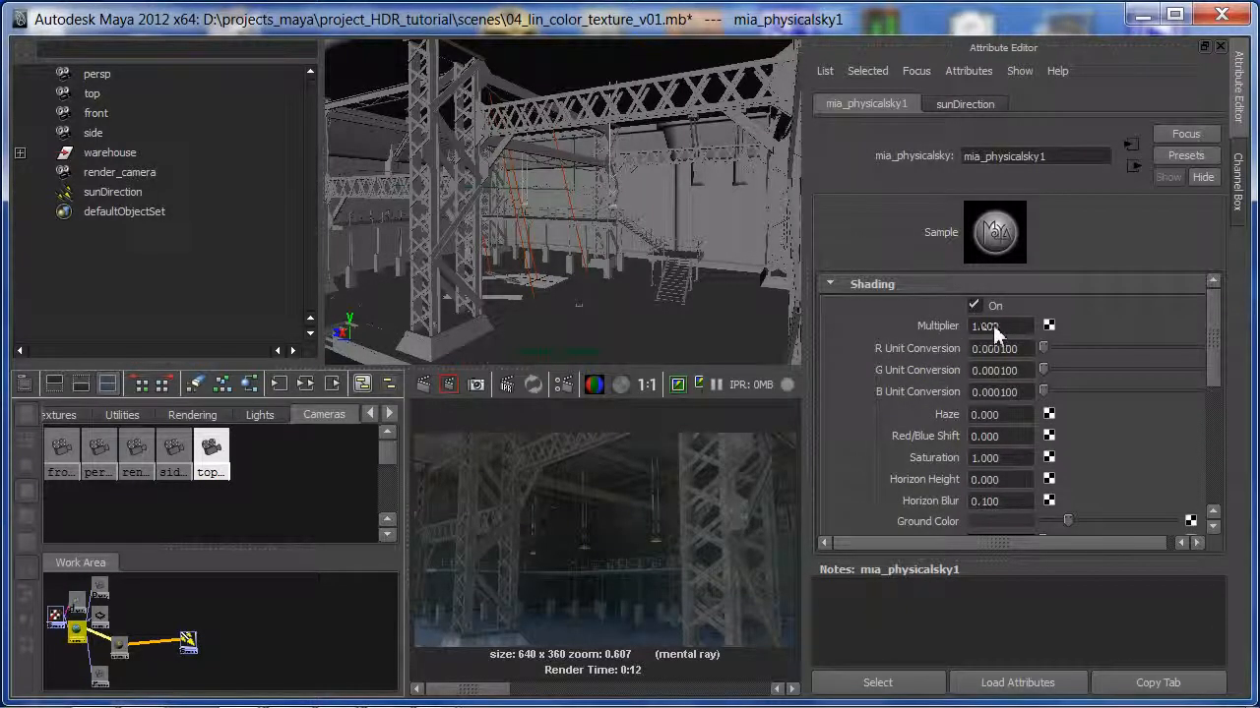
click(980, 329)
scroll(1212, 372, down, 2)
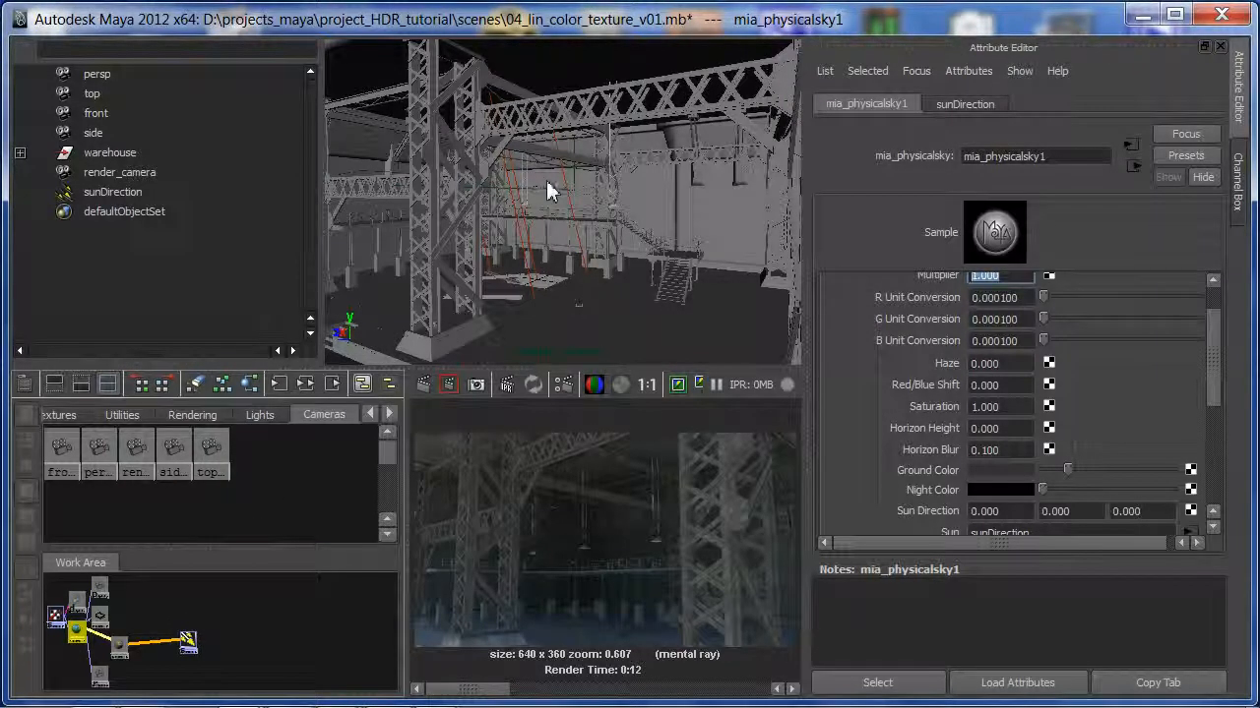
- Rotate the sunDirection light to about -84.6, 14.0, -68.8 degrees so the sun comes in at a low angle
click(96, 191)
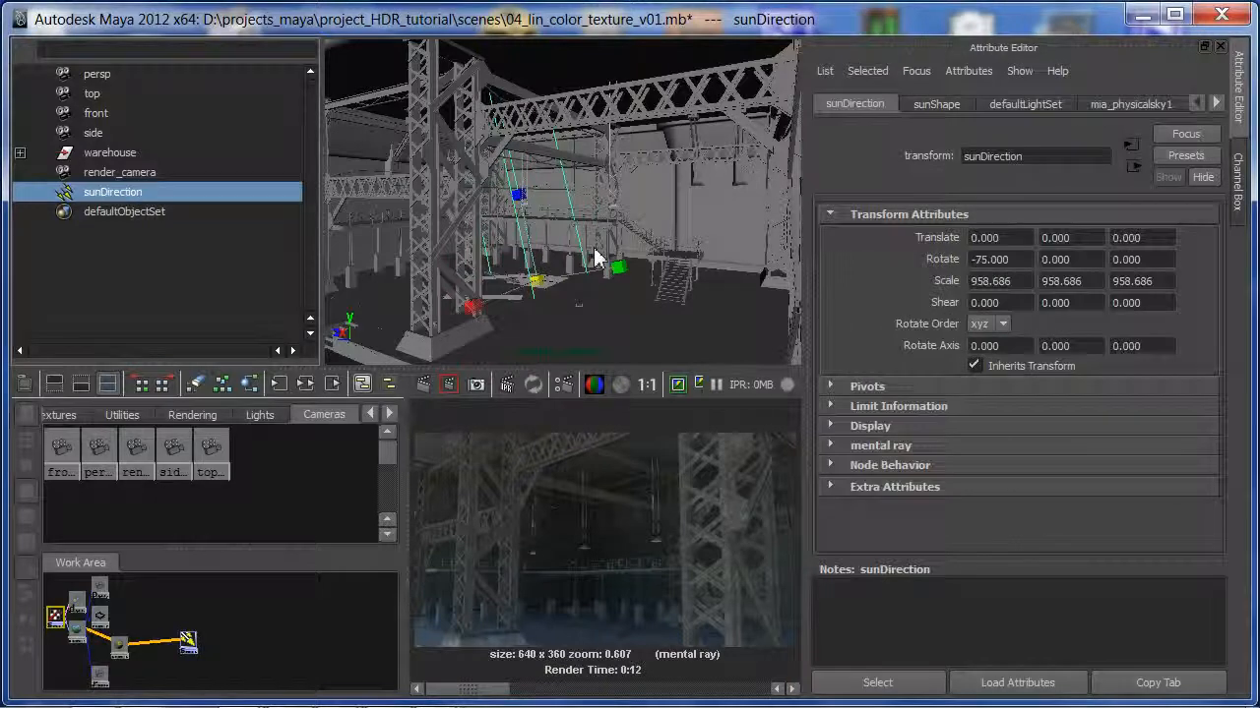
key(e)
drag(492, 253, 515, 304)
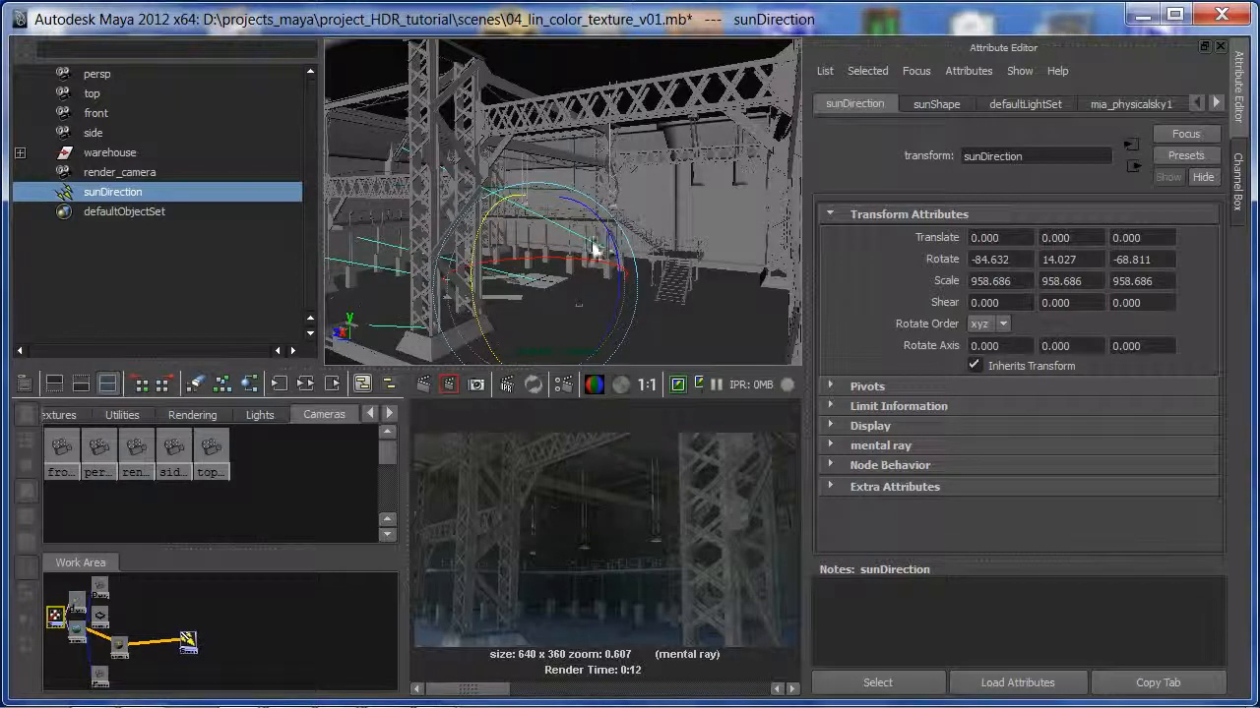
- Store the current render, re-render the view with the rotated sun, and compare the new image with the stored one
click(677, 385)
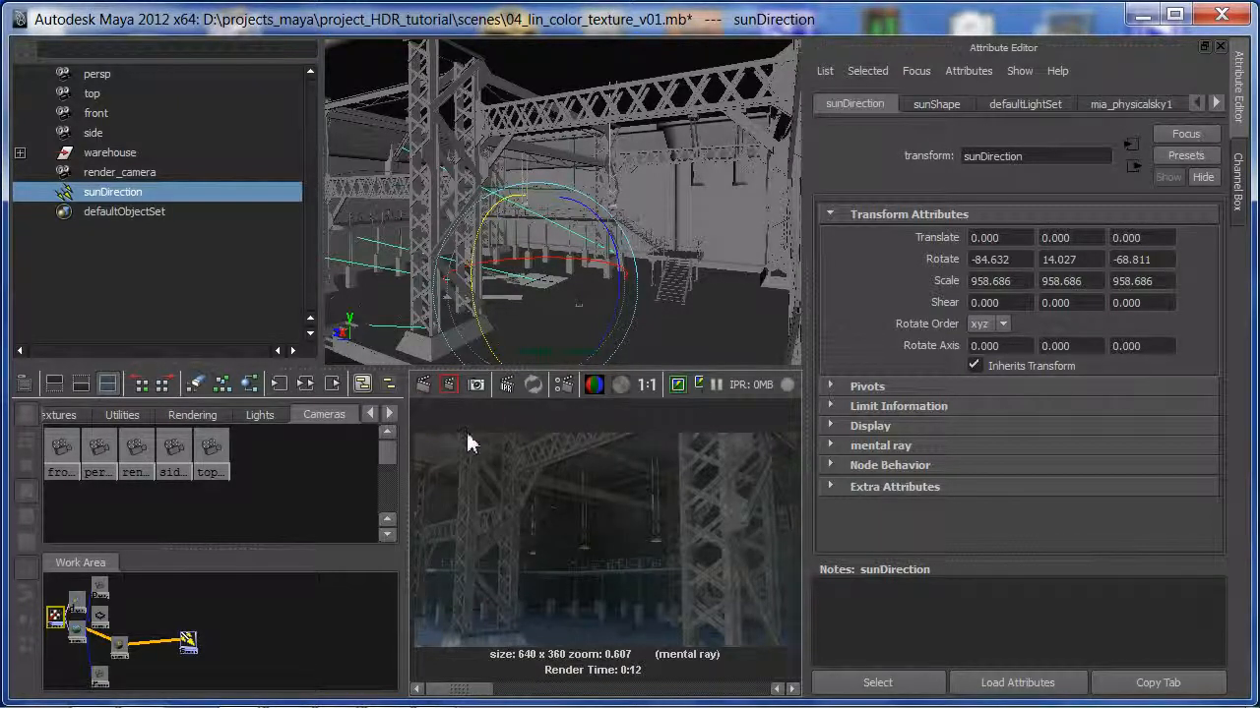
key(space)
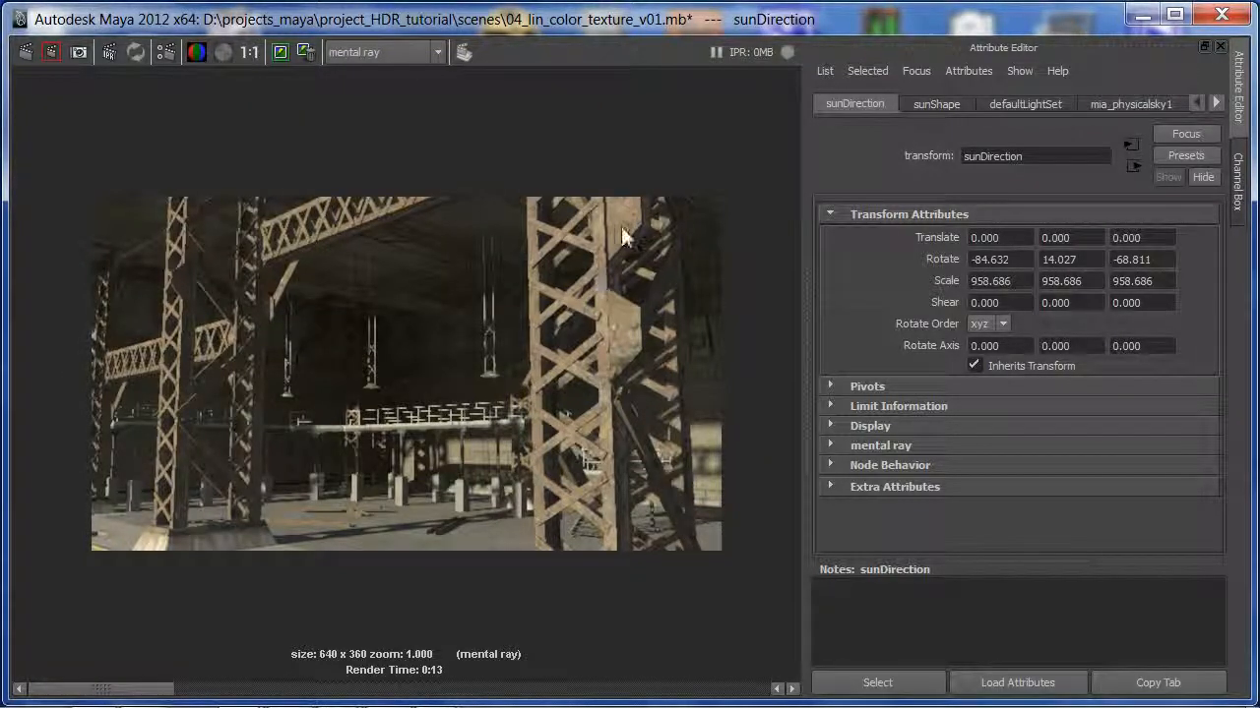
click(792, 688)
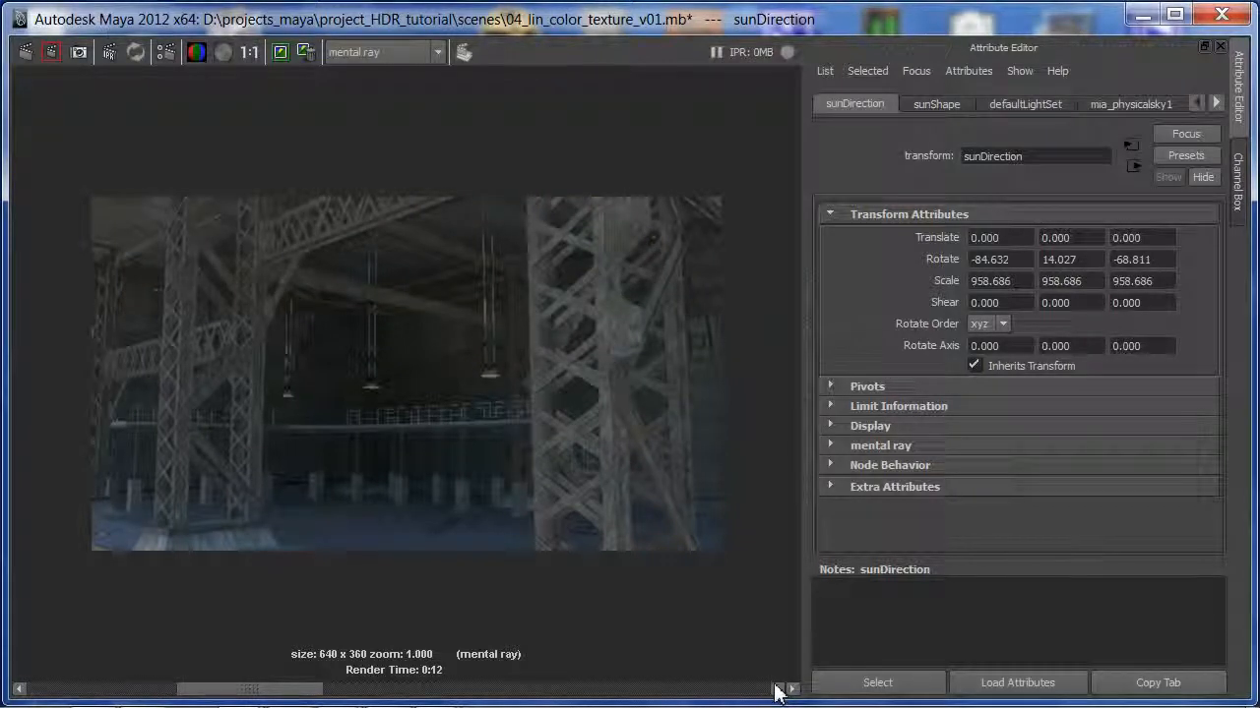
click(777, 689)
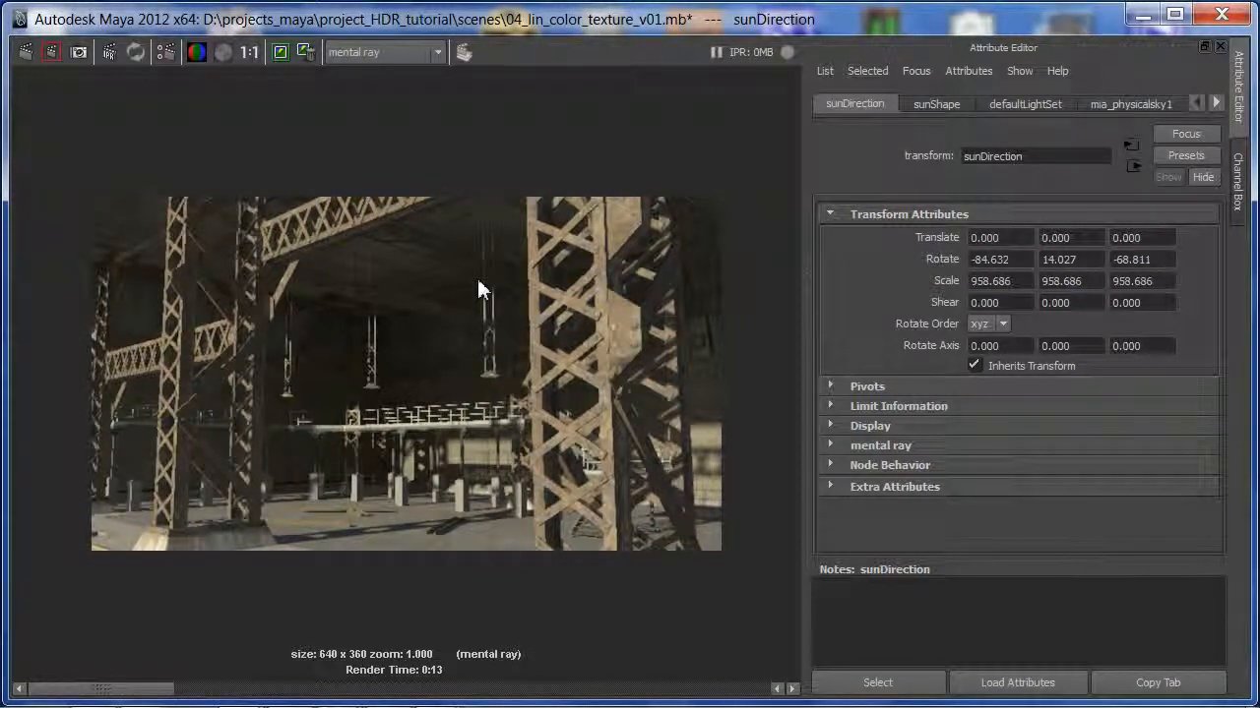
key(space)
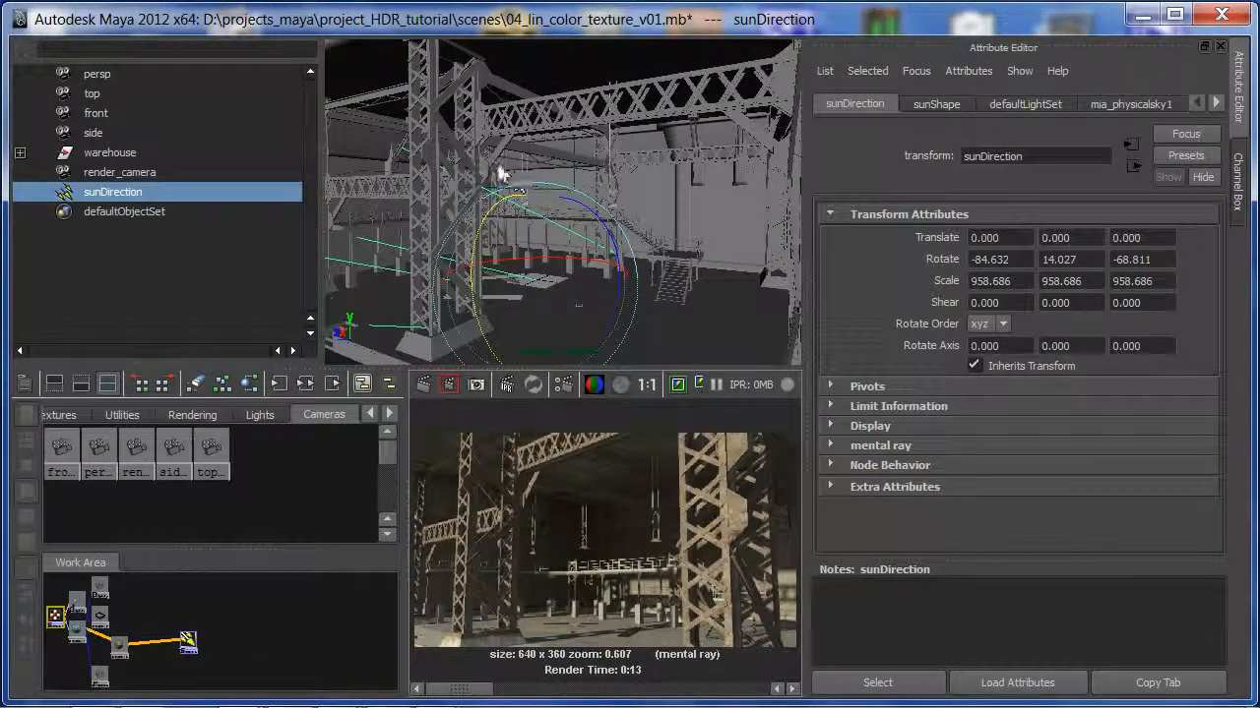
- Graph the material network of the foreground iron column and inspect its colorMap texture gate_rusty_c.tga in the external image viewer
click(421, 205)
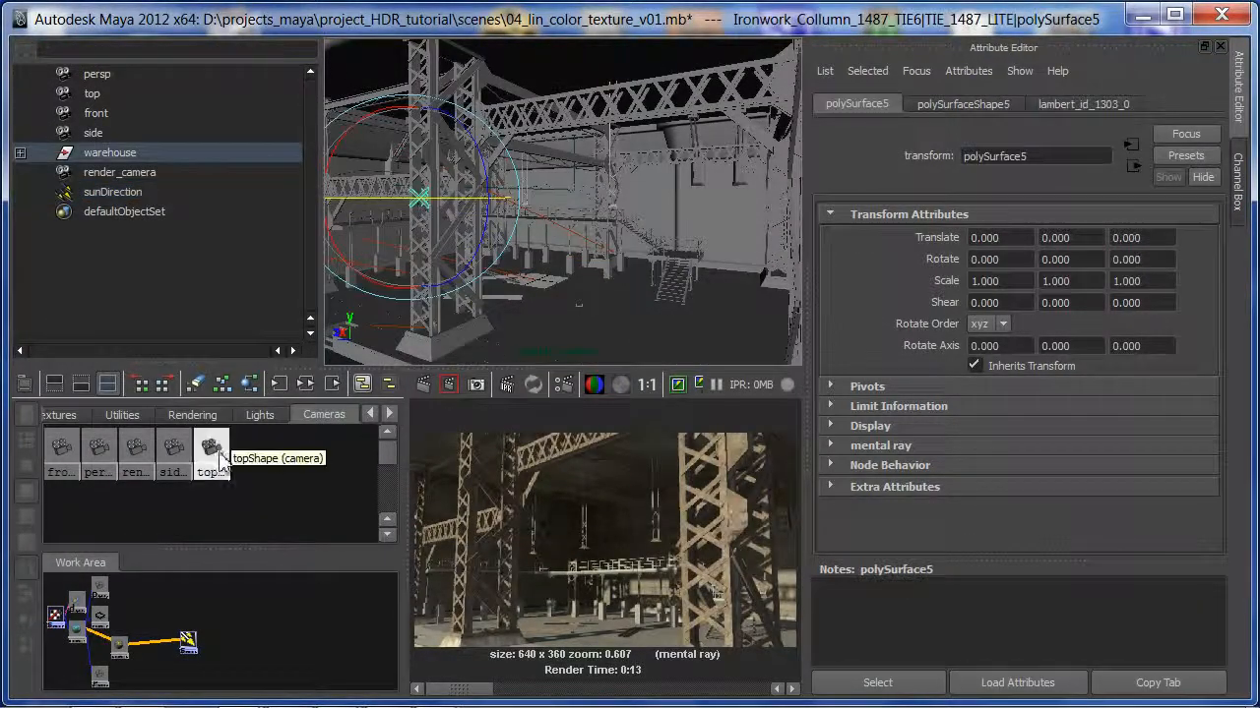
click(251, 385)
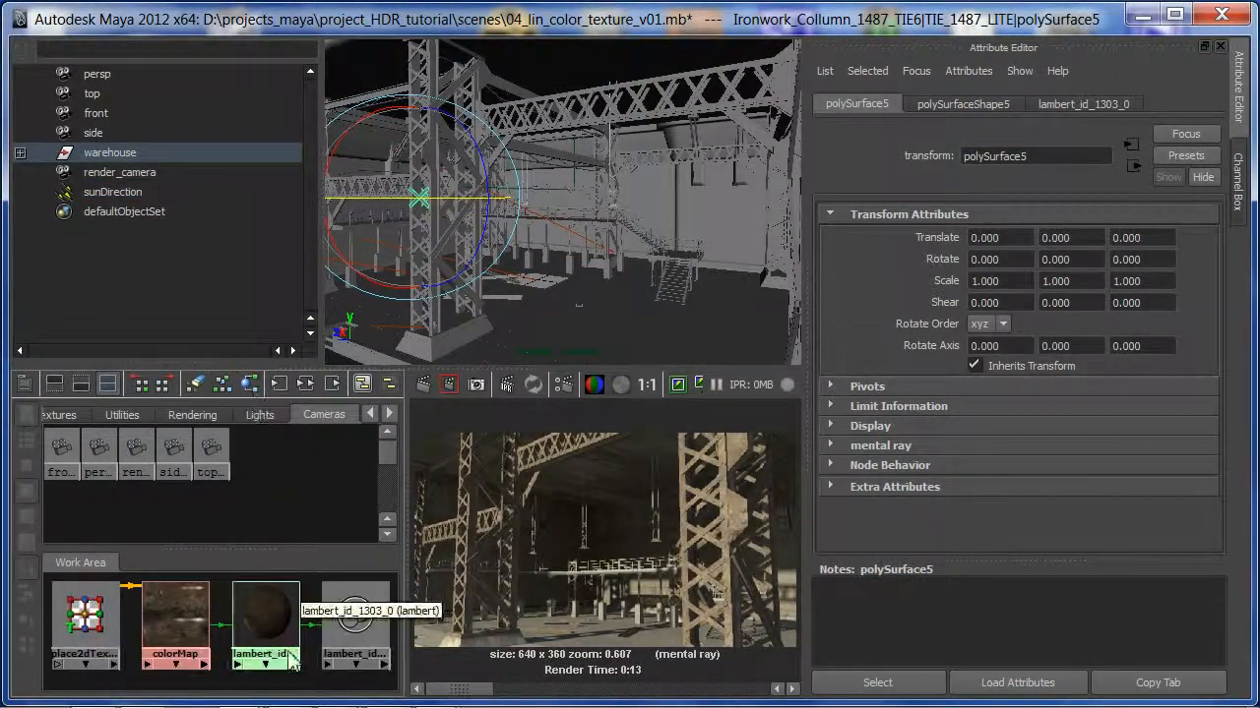
click(266, 620)
click(175, 618)
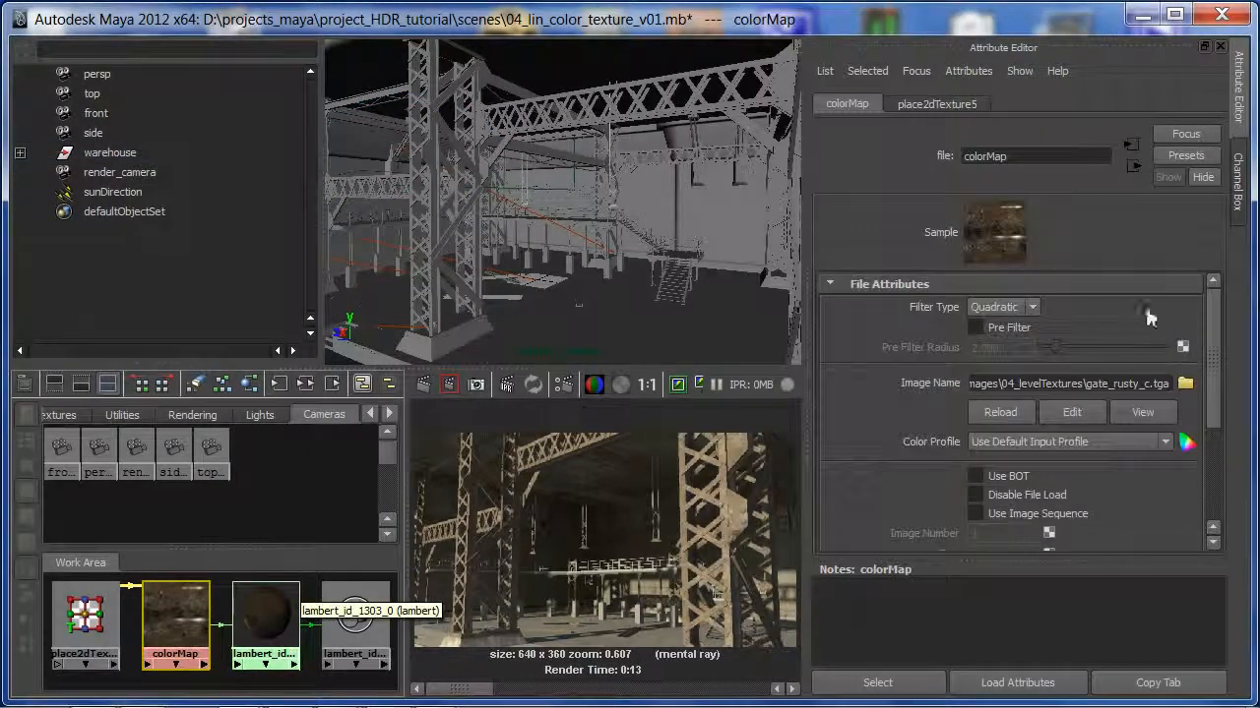
click(1163, 409)
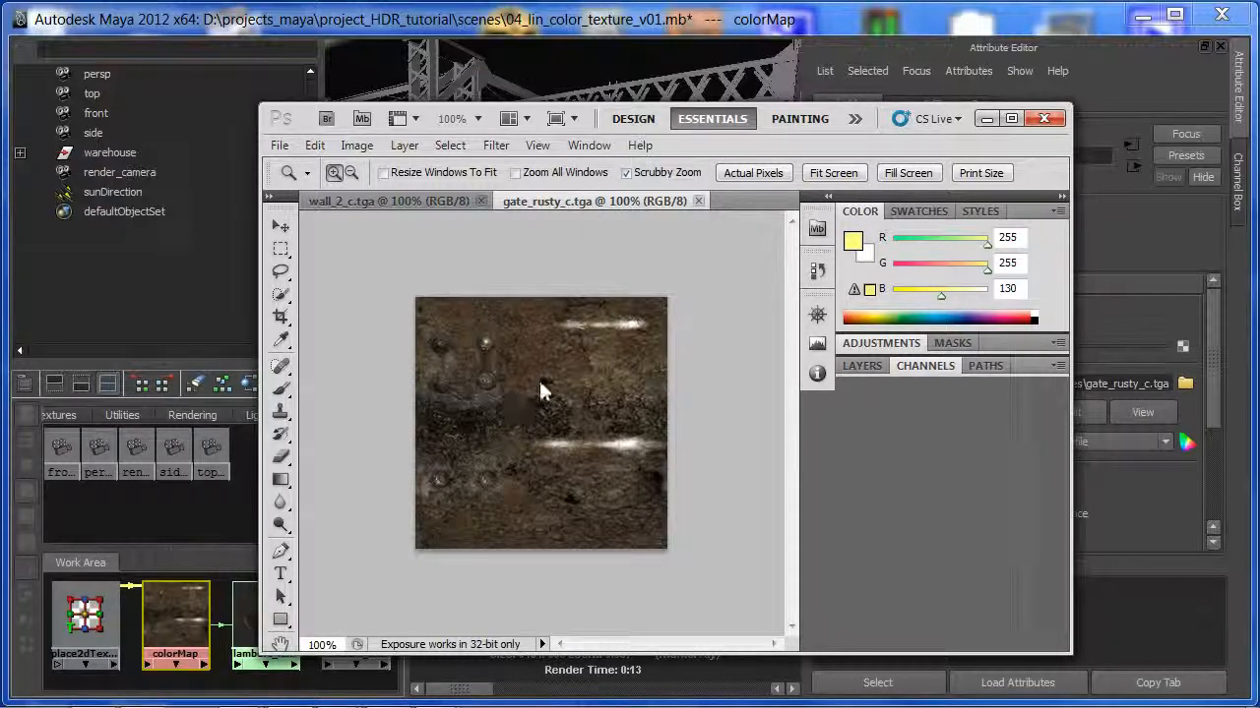
click(1044, 118)
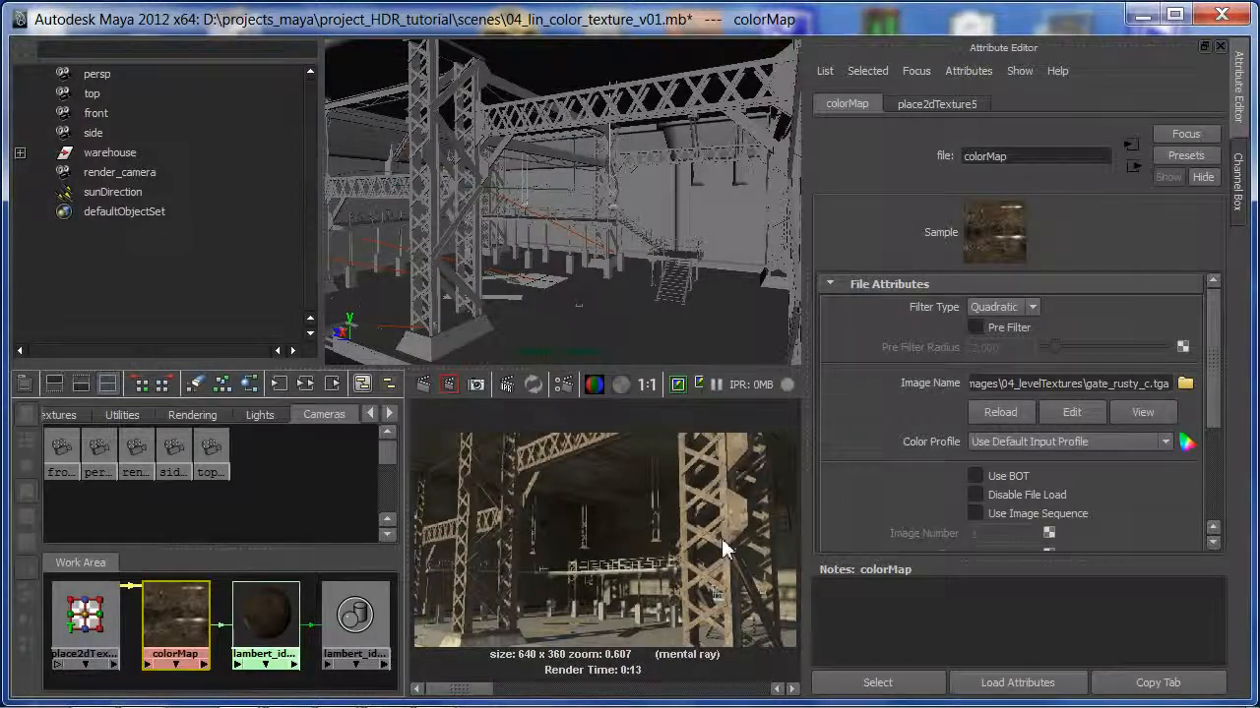
- Enable color management in the render settings and set the output image format to OpenEXR (exr)
click(562, 388)
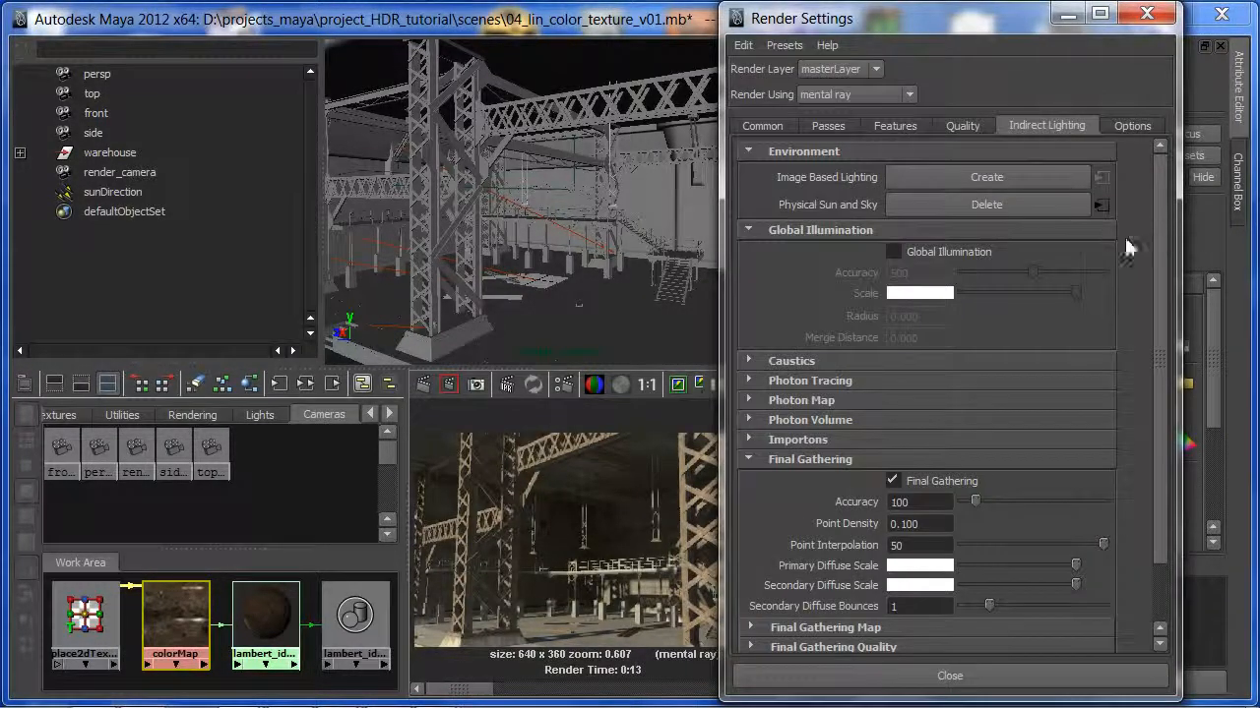
click(767, 128)
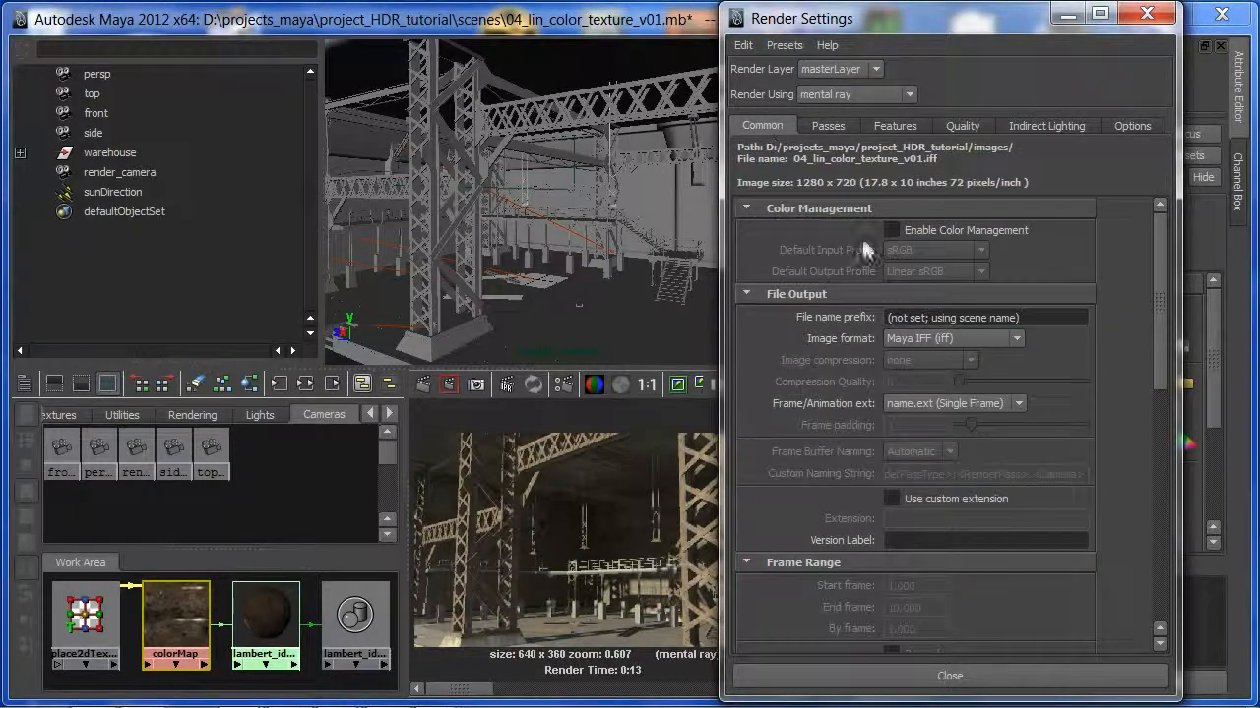
click(890, 230)
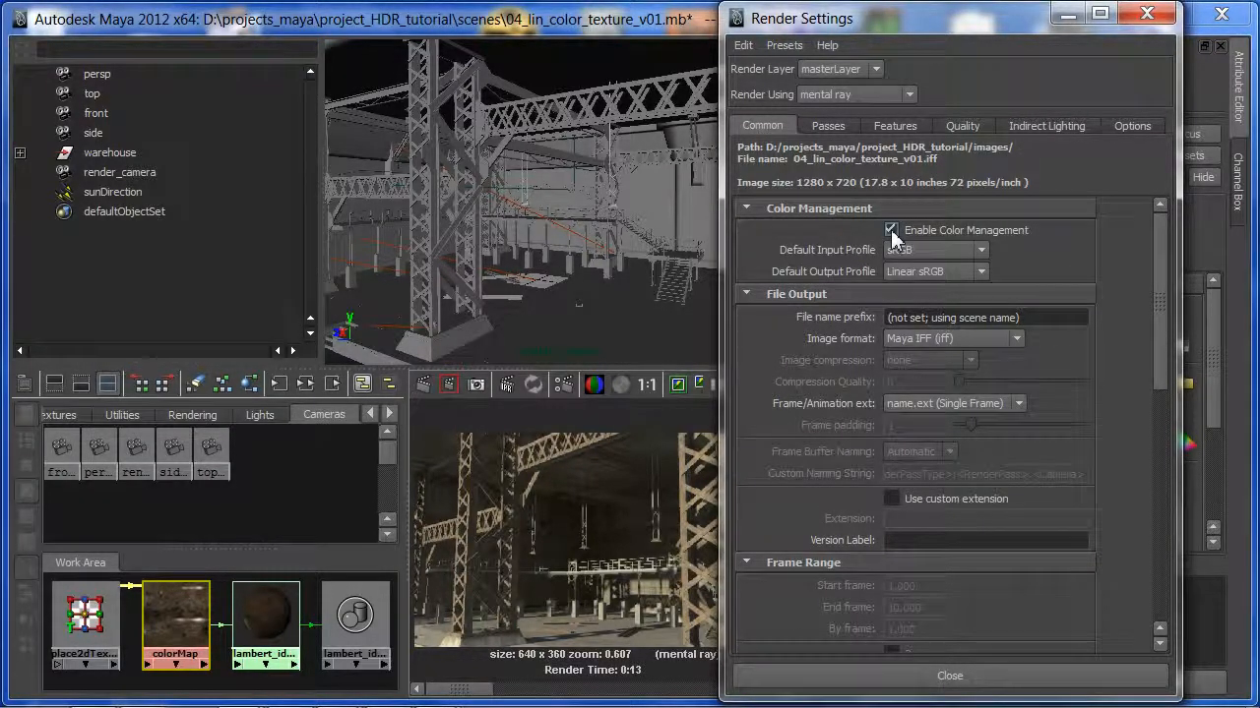
click(929, 341)
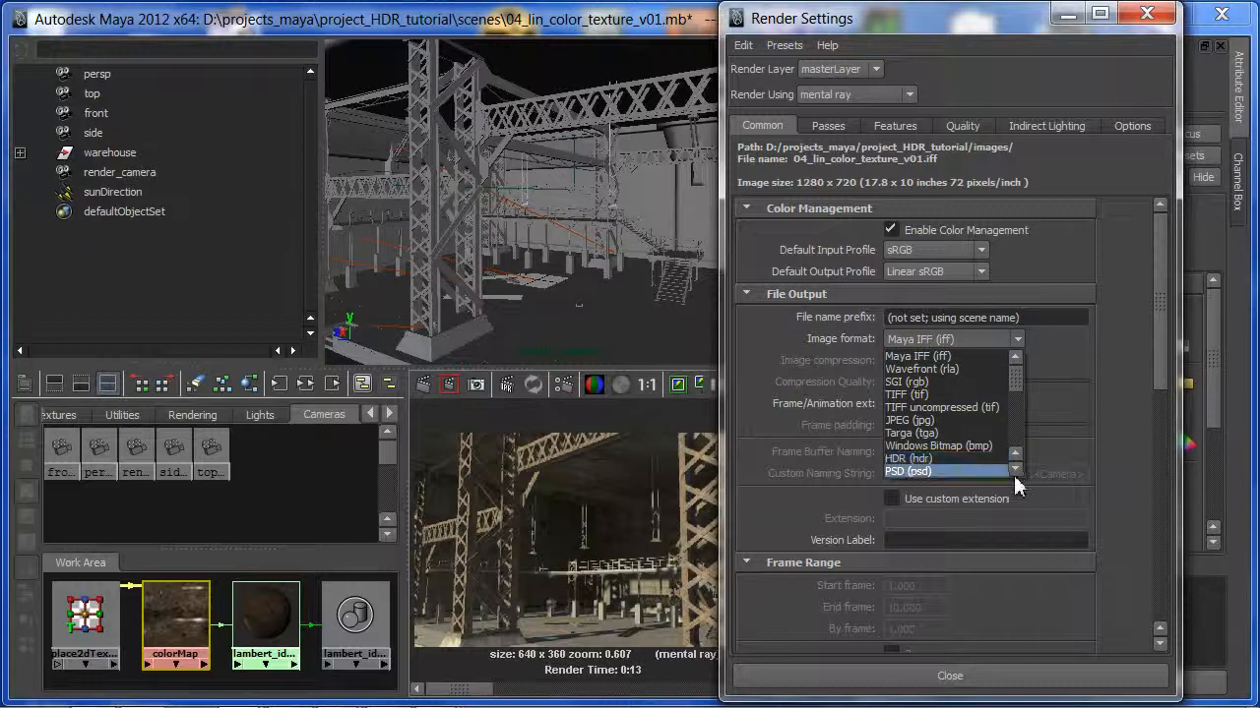
scroll(1014, 472, down, 3)
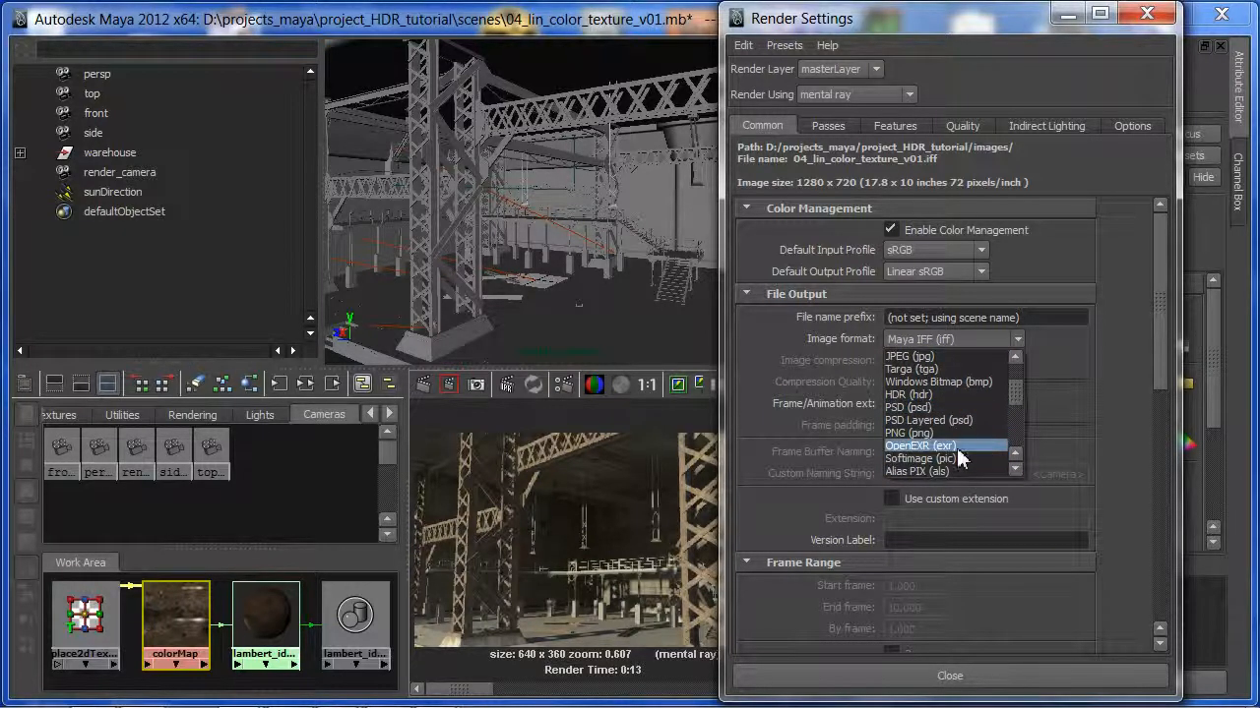
click(925, 446)
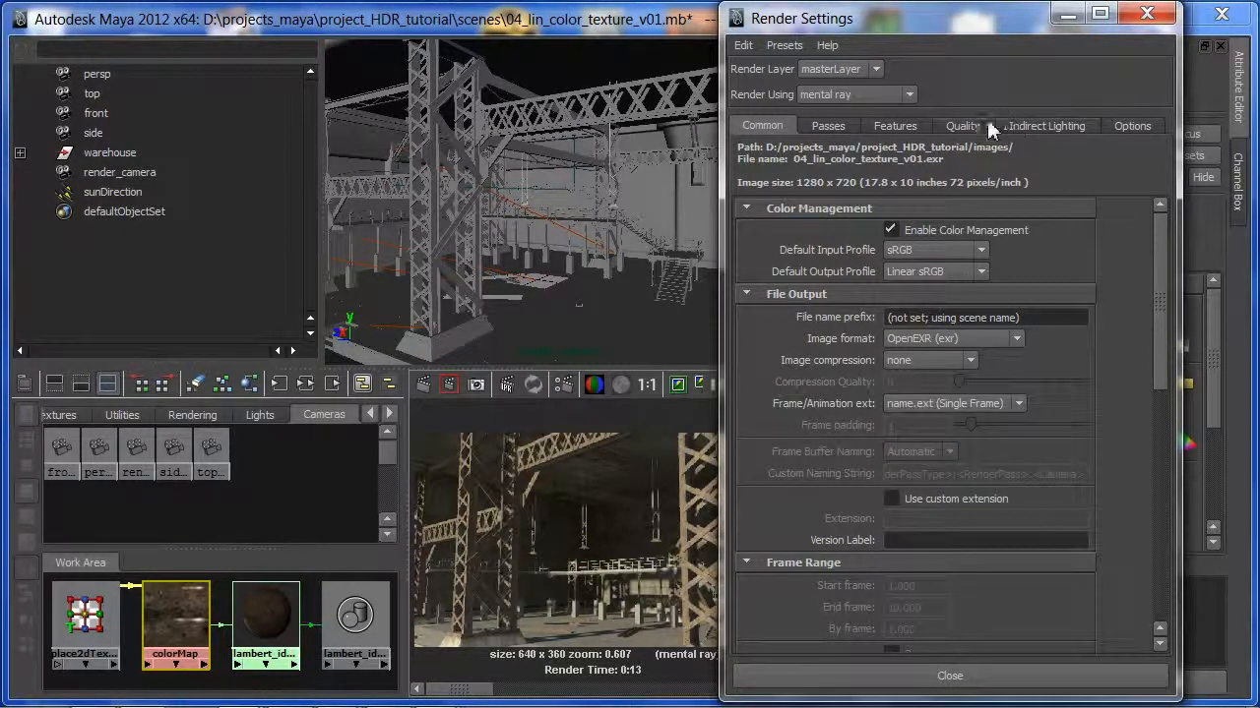
- Set the mental ray framebuffer data type to RGBA (Float) 4x32 Bit and close the render settings
click(963, 125)
drag(1155, 257, 1152, 613)
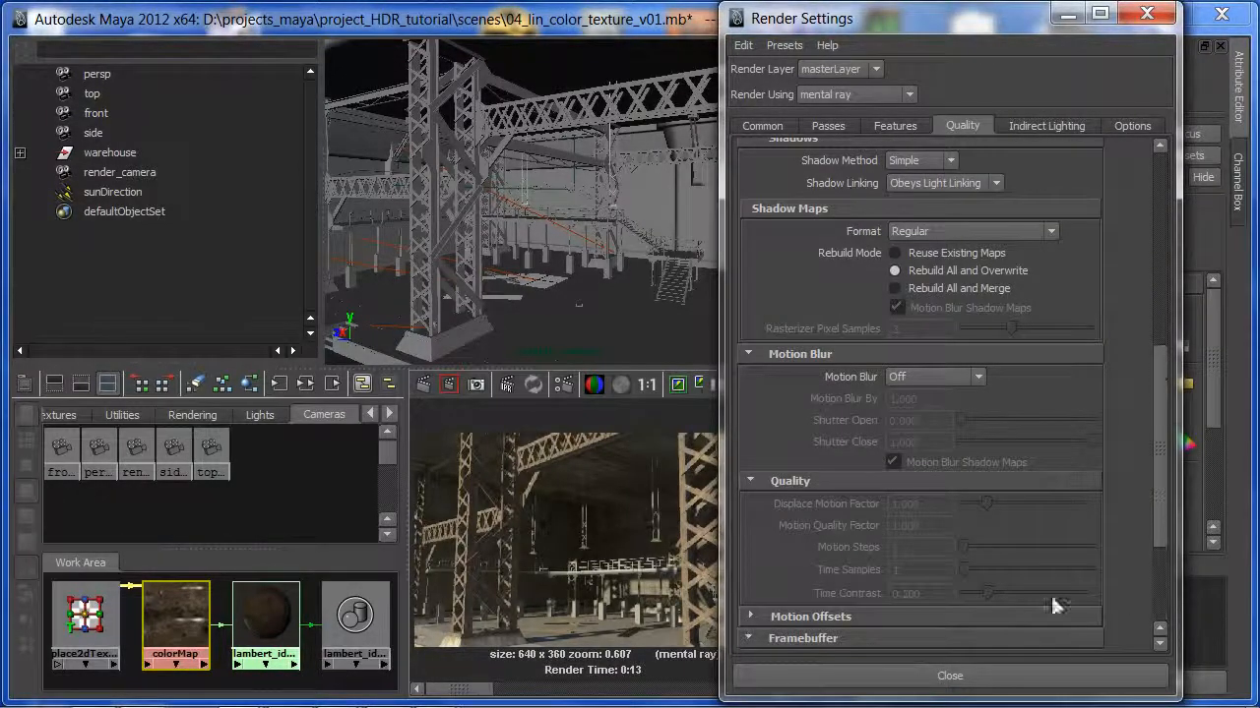
drag(1151, 449, 1158, 531)
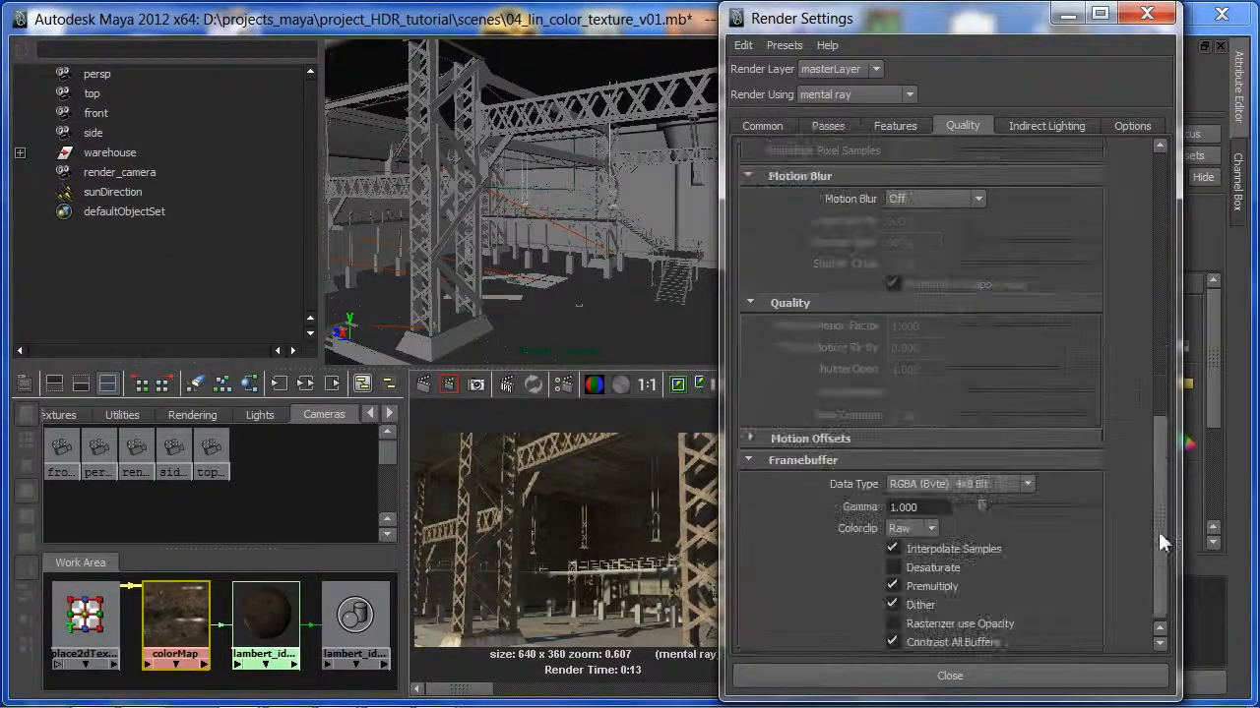
click(939, 484)
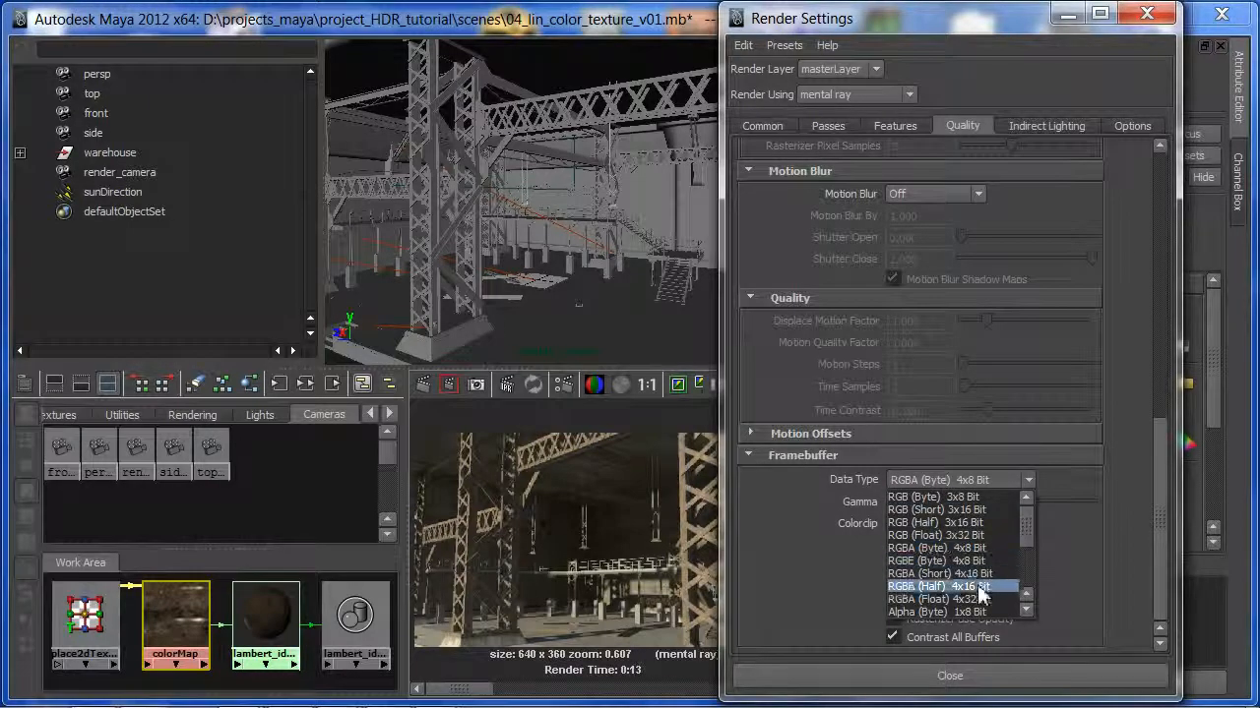
click(934, 599)
click(950, 676)
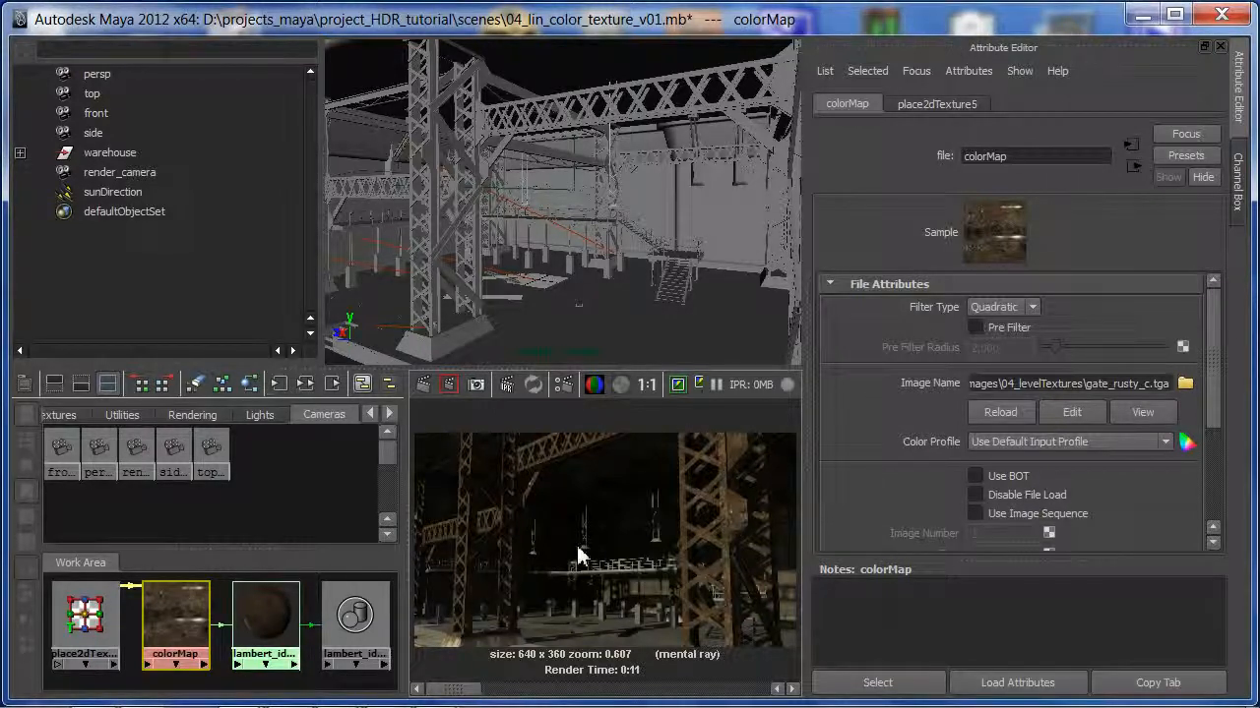
- Compare the color-managed render with the previously stored image at full size
key(space)
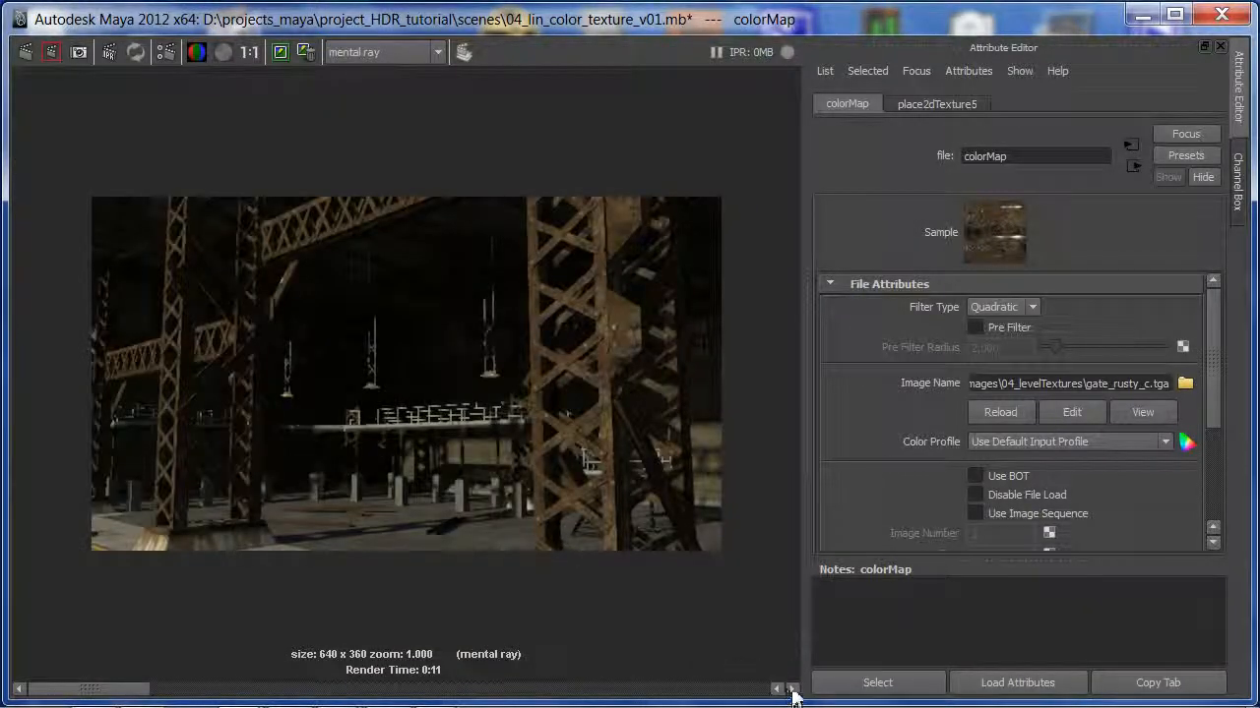
click(792, 689)
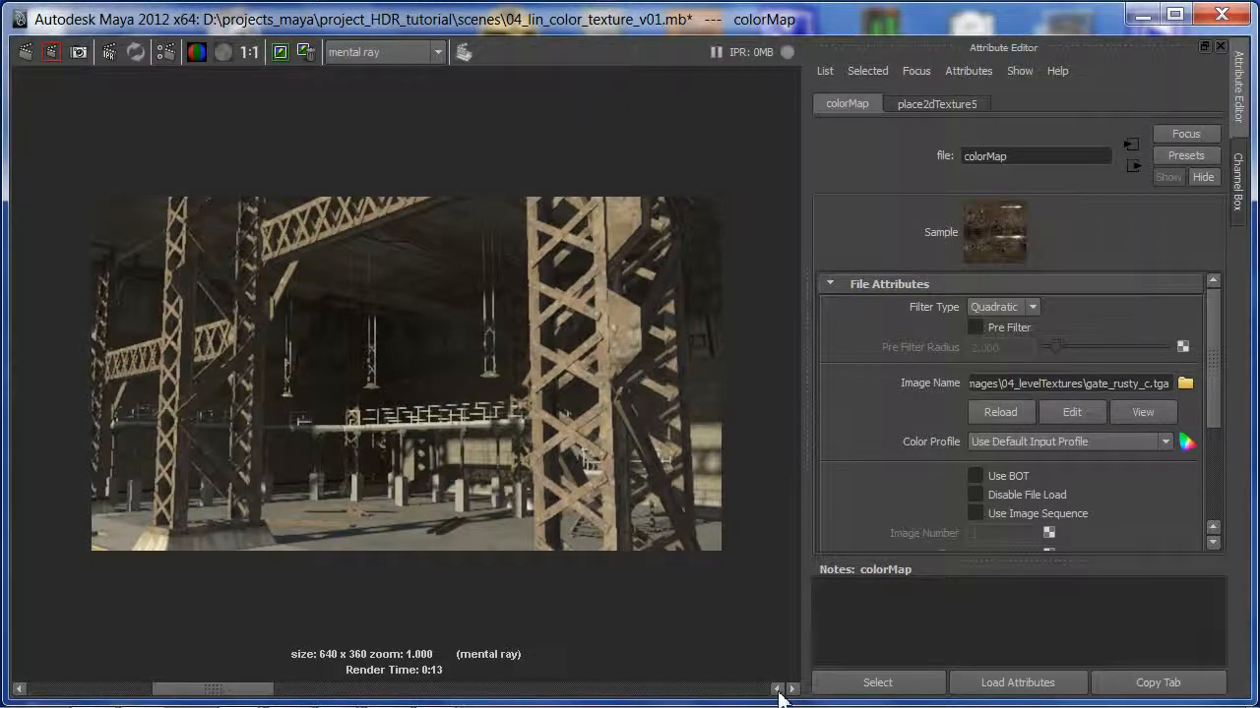
click(778, 690)
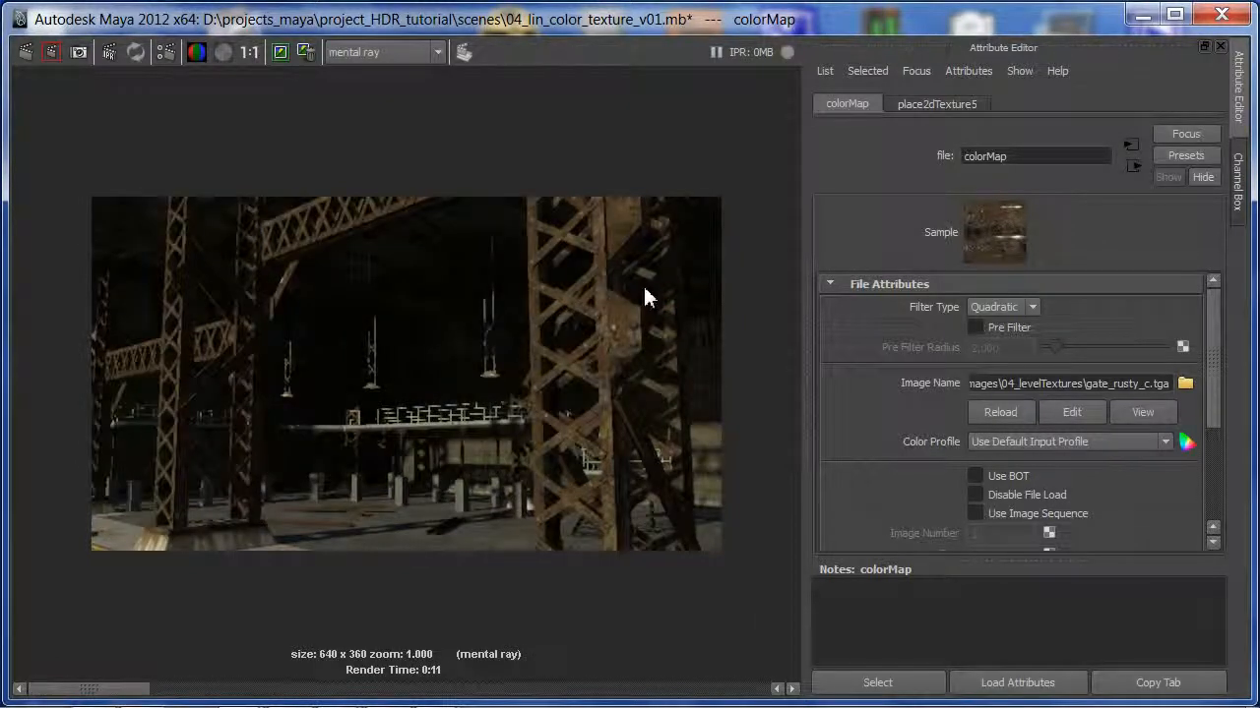
click(1000, 241)
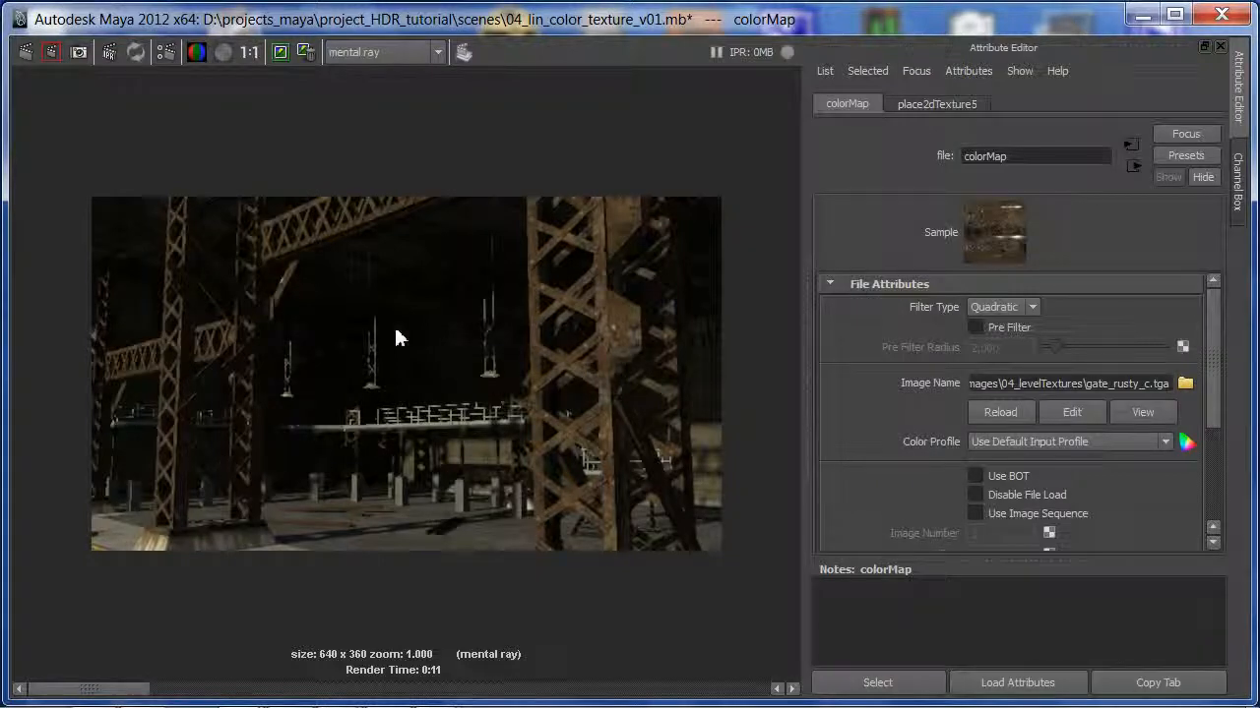
key(space)
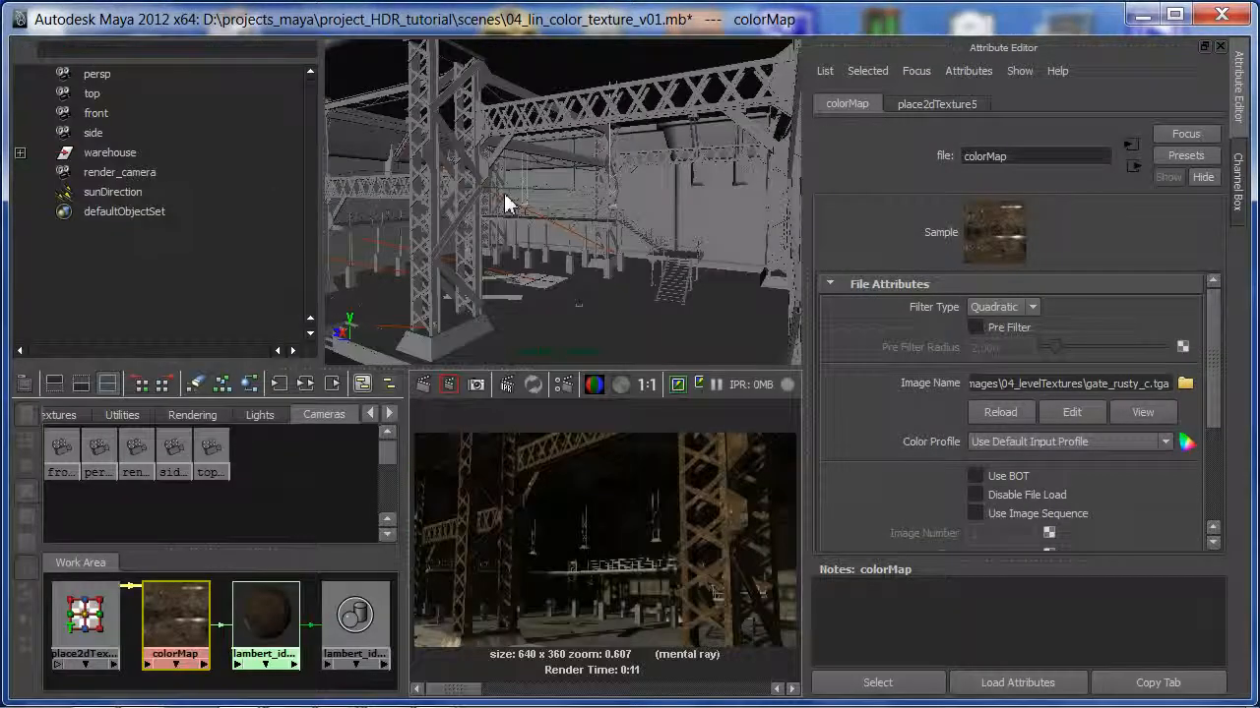
- Create a polygon sphere, scale it uniformly to about 315, and raise it to about 304 in Y
key(space)
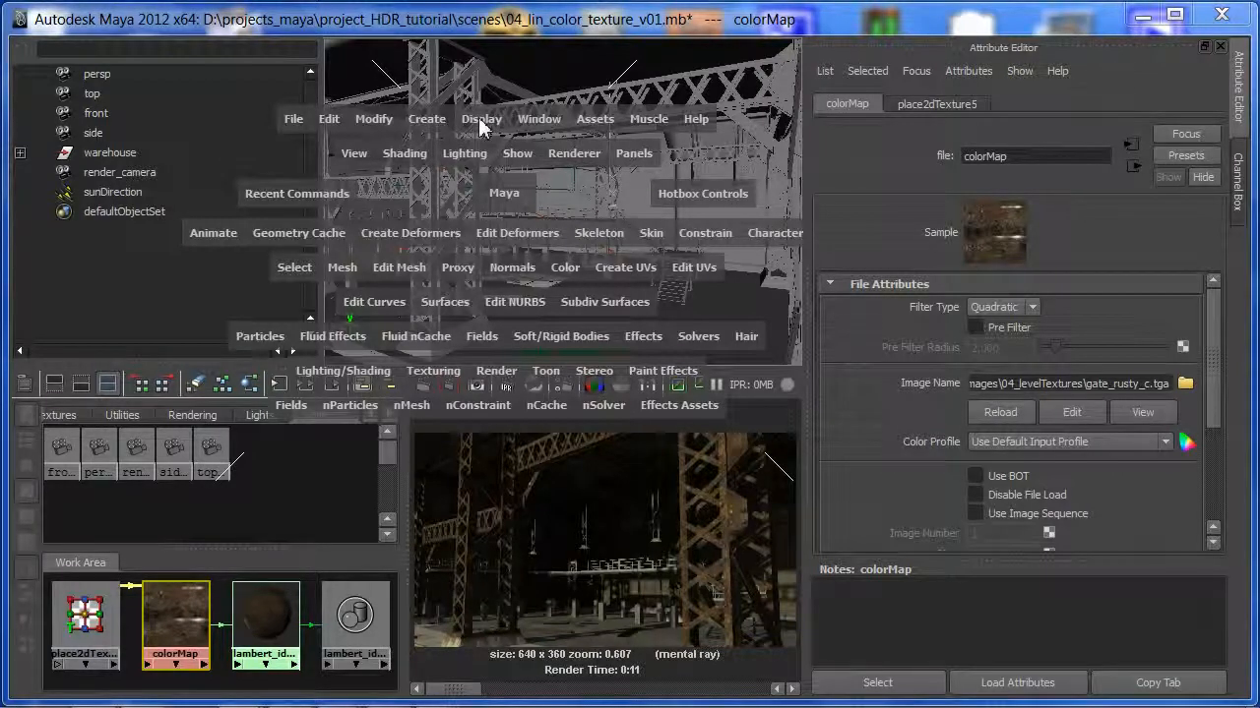
click(434, 126)
mouse_move(492, 174)
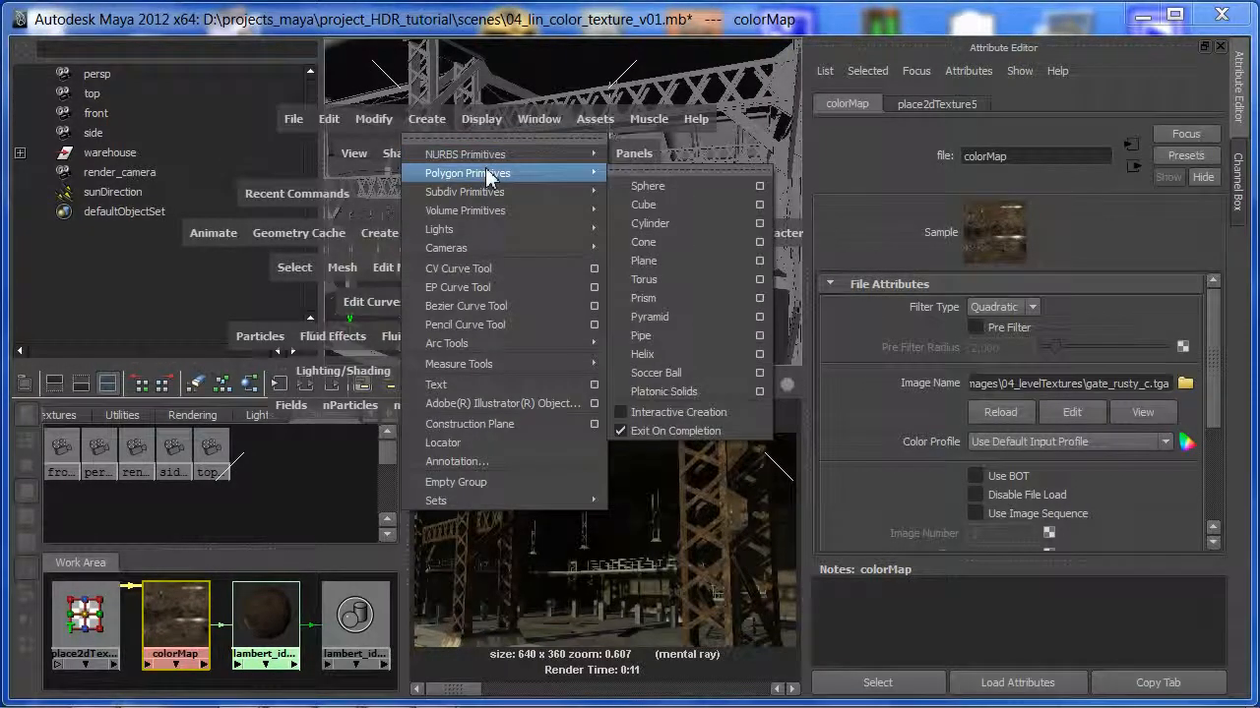
click(658, 188)
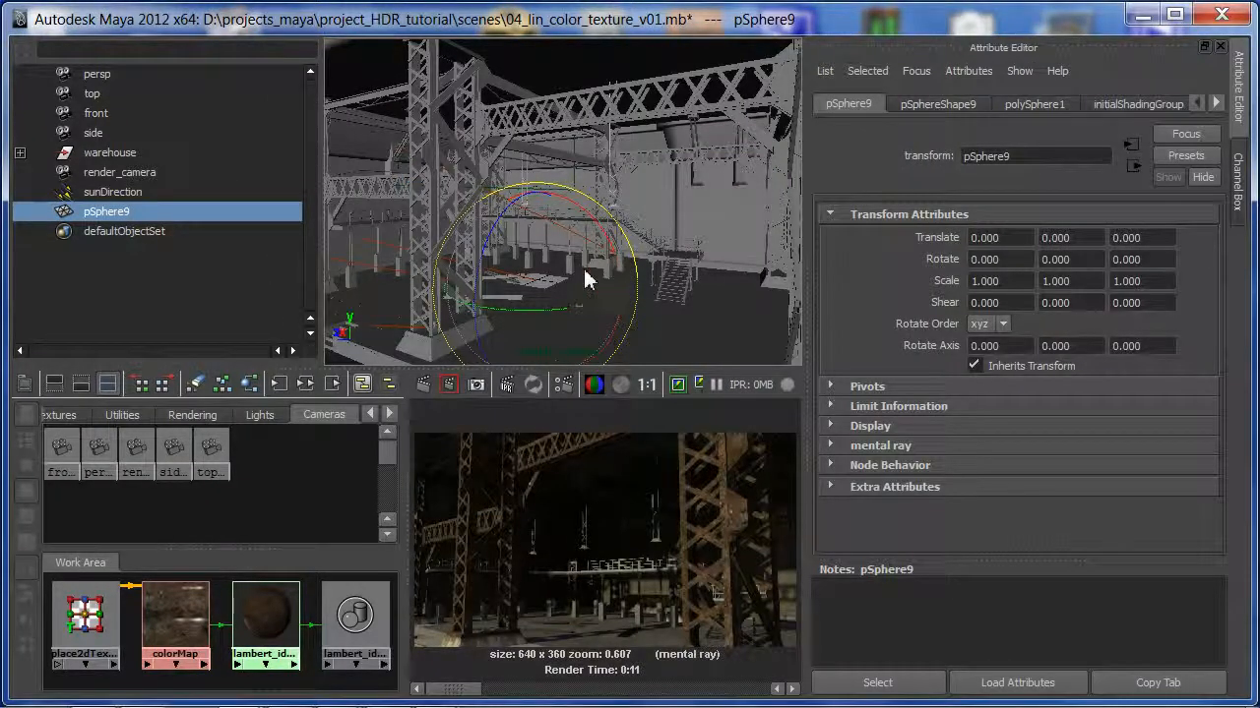
drag(536, 280, 648, 273)
drag(540, 222, 548, 166)
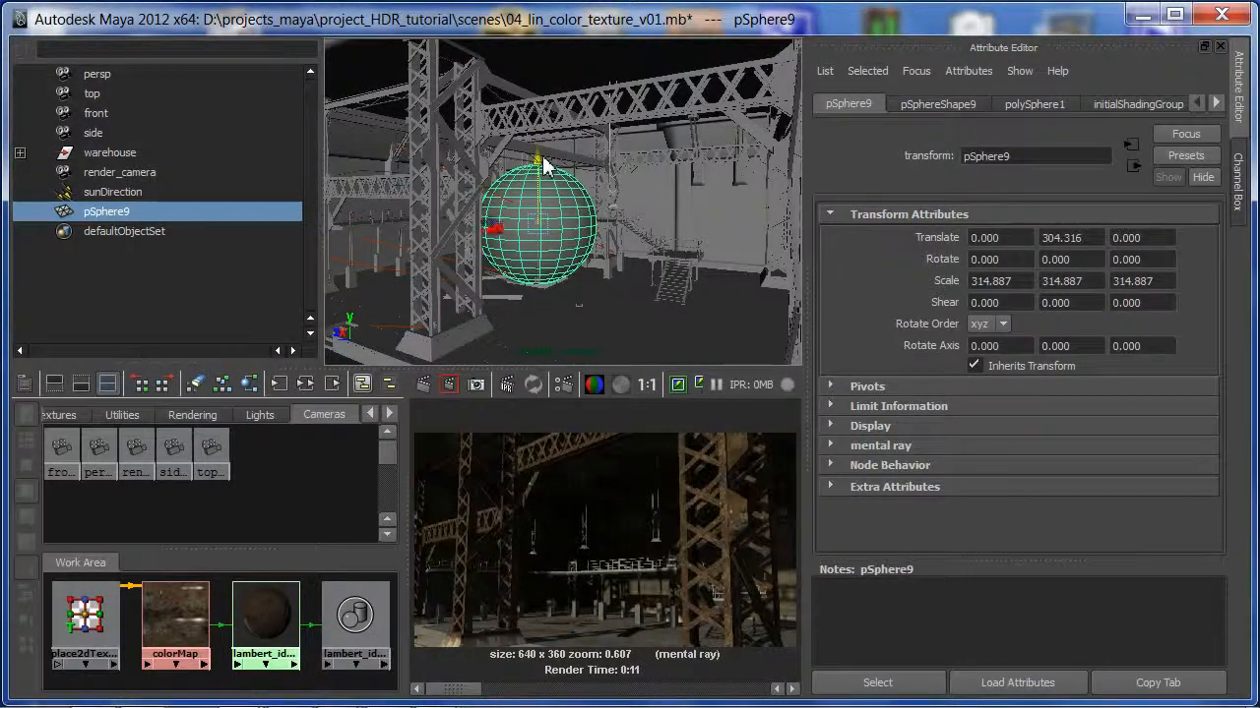
- Duplicate the sphere and move the copy beside it along Z to about -718
key(space)
key(space)
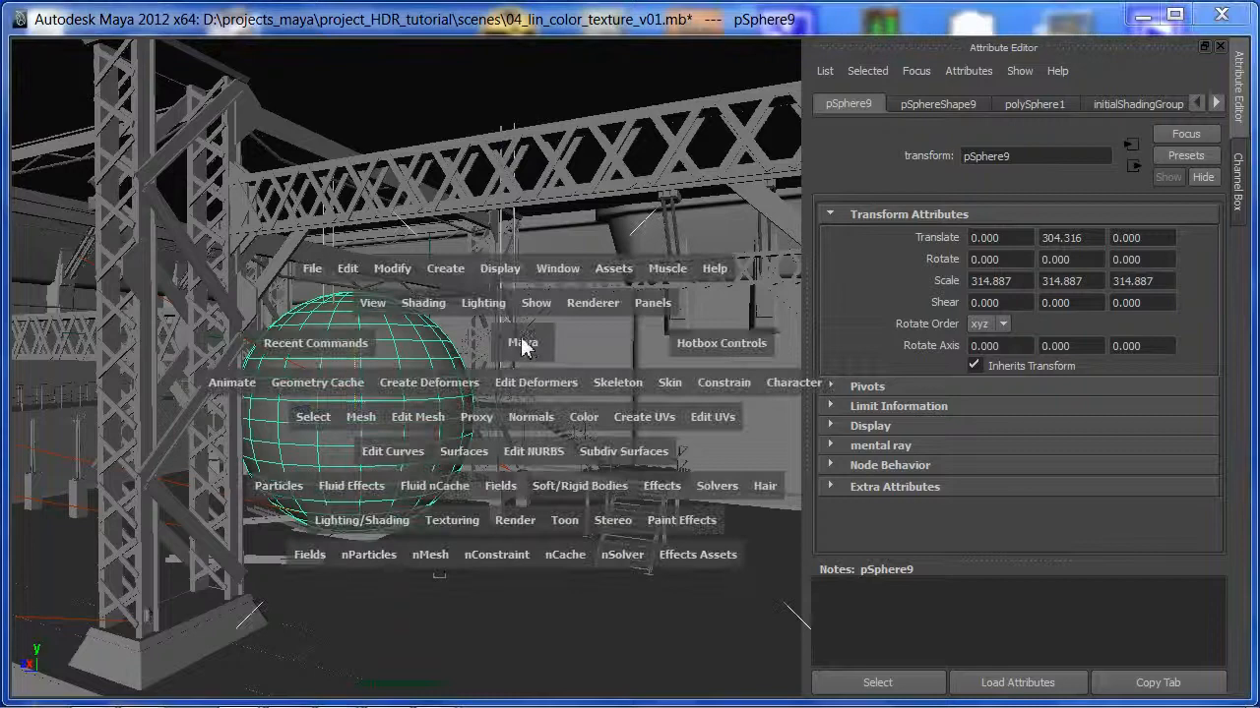
click(348, 268)
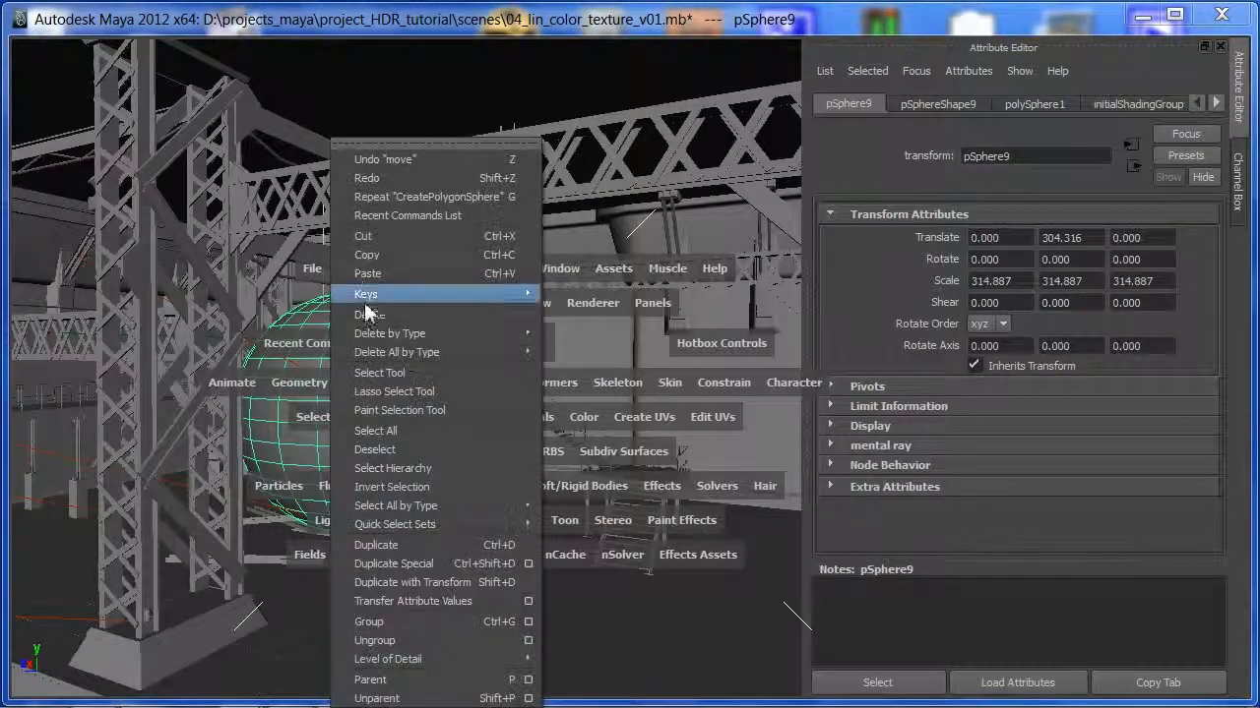
click(394, 545)
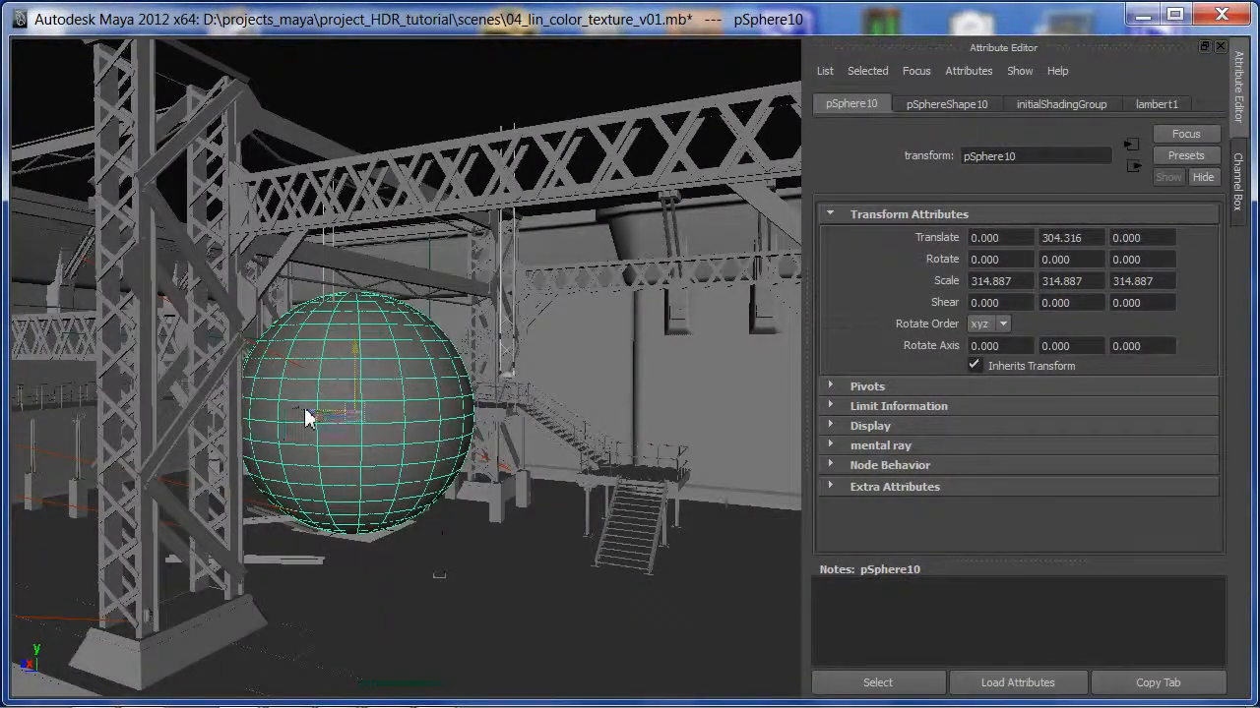
drag(309, 419, 548, 489)
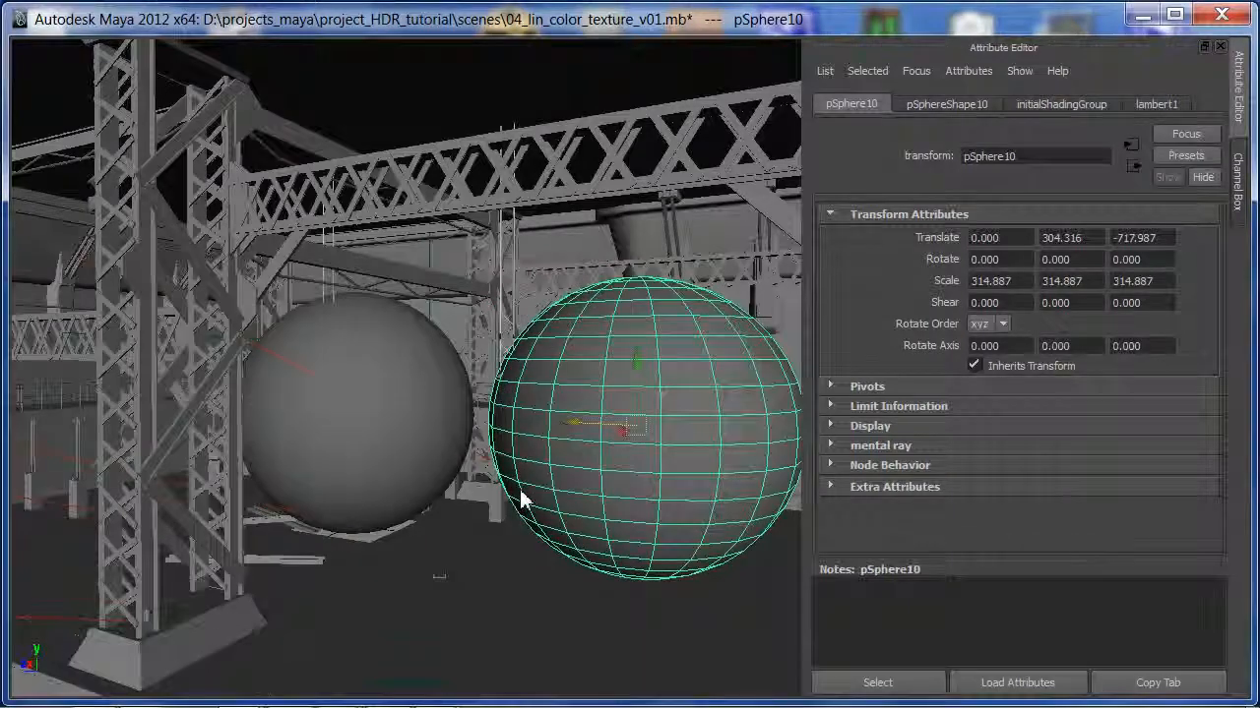
key(space)
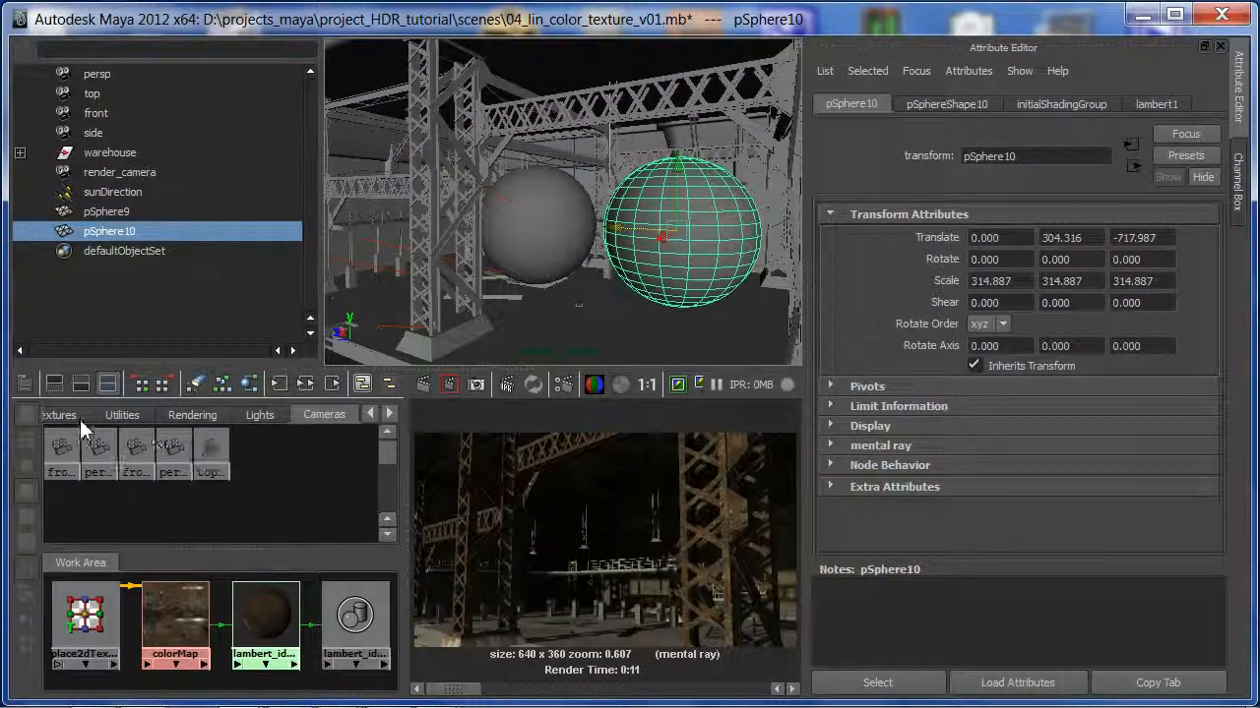
- Reveal the node creation list in the Hypershade, maximize the Hypershade, and filter the list by "mia"
click(24, 383)
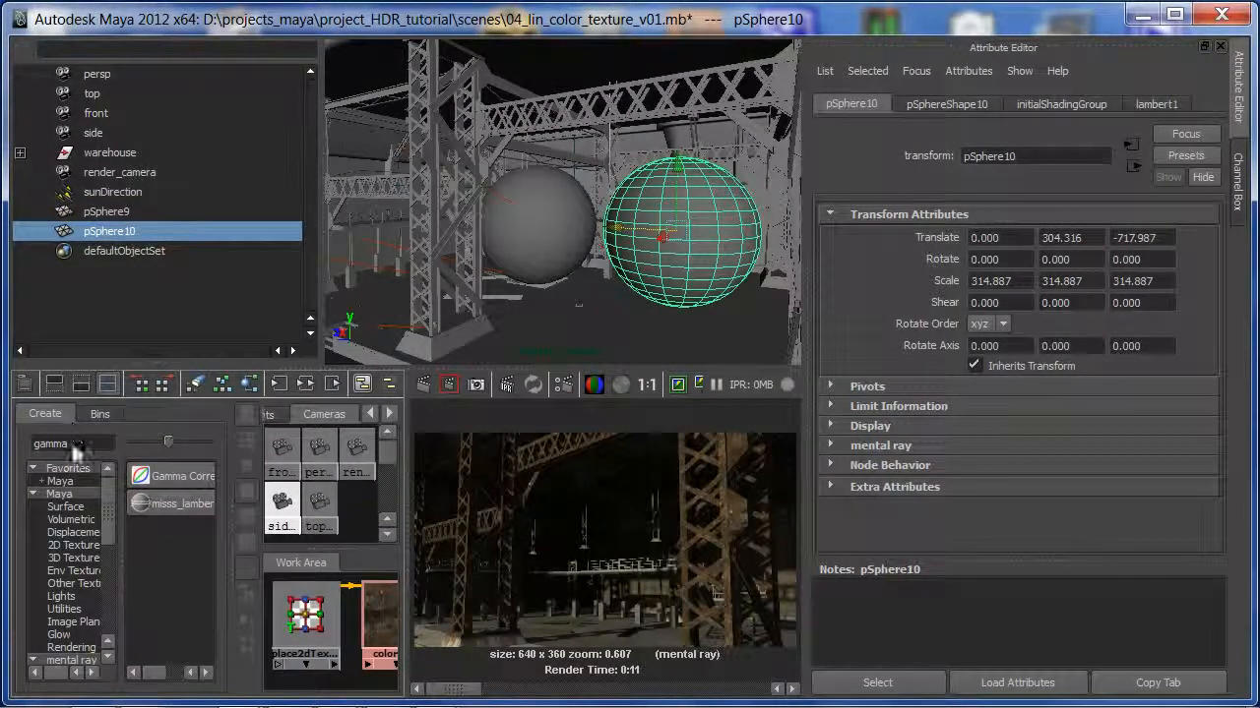
double_click(30, 444)
text(mia)
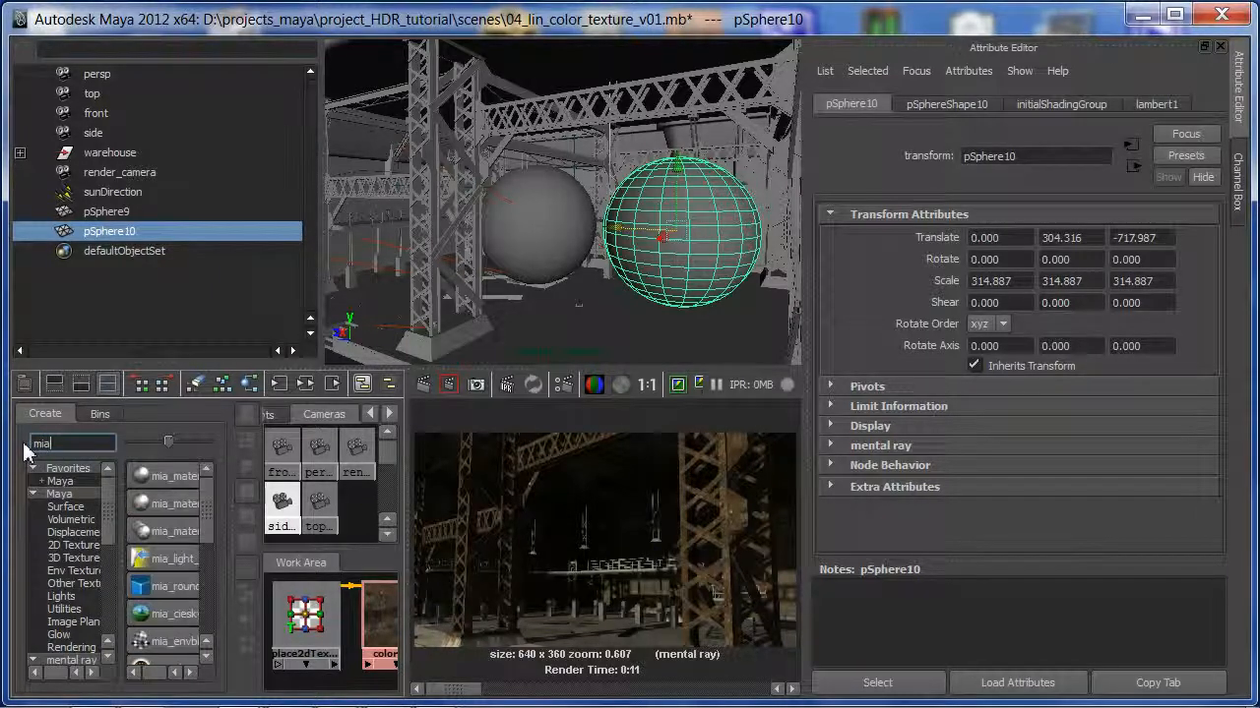
click(166, 483)
double_click(53, 449)
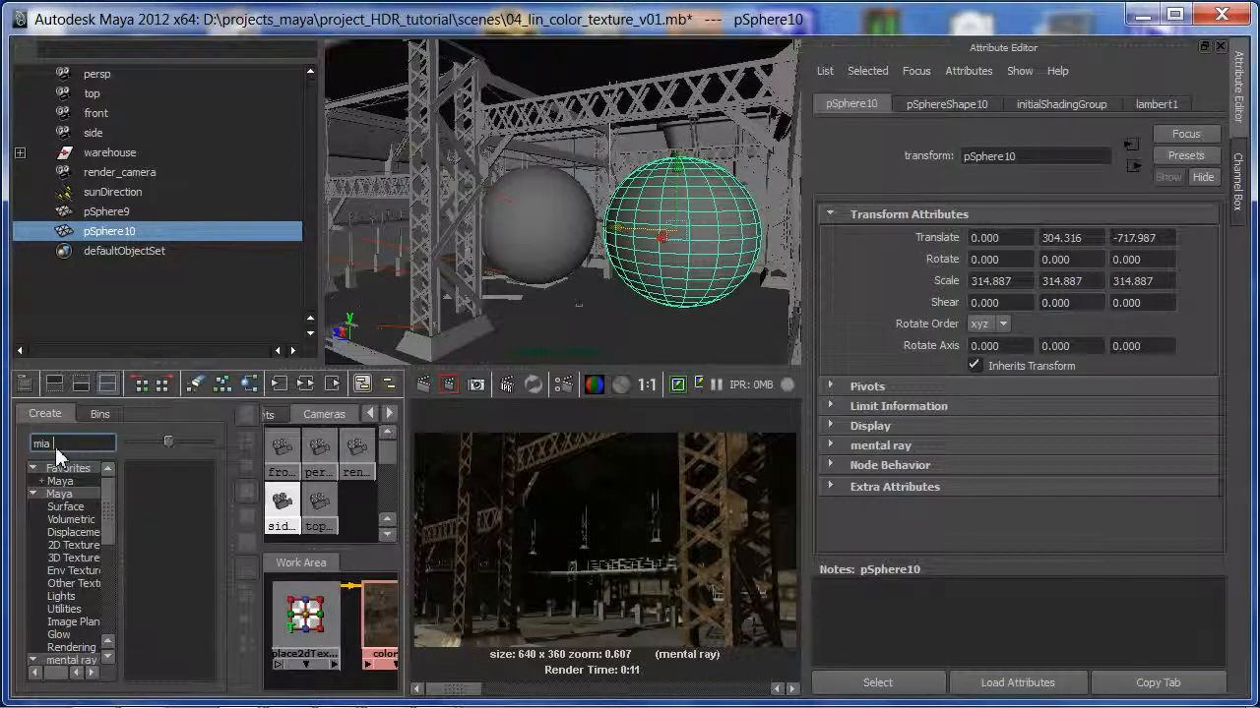
key(BackSpace)
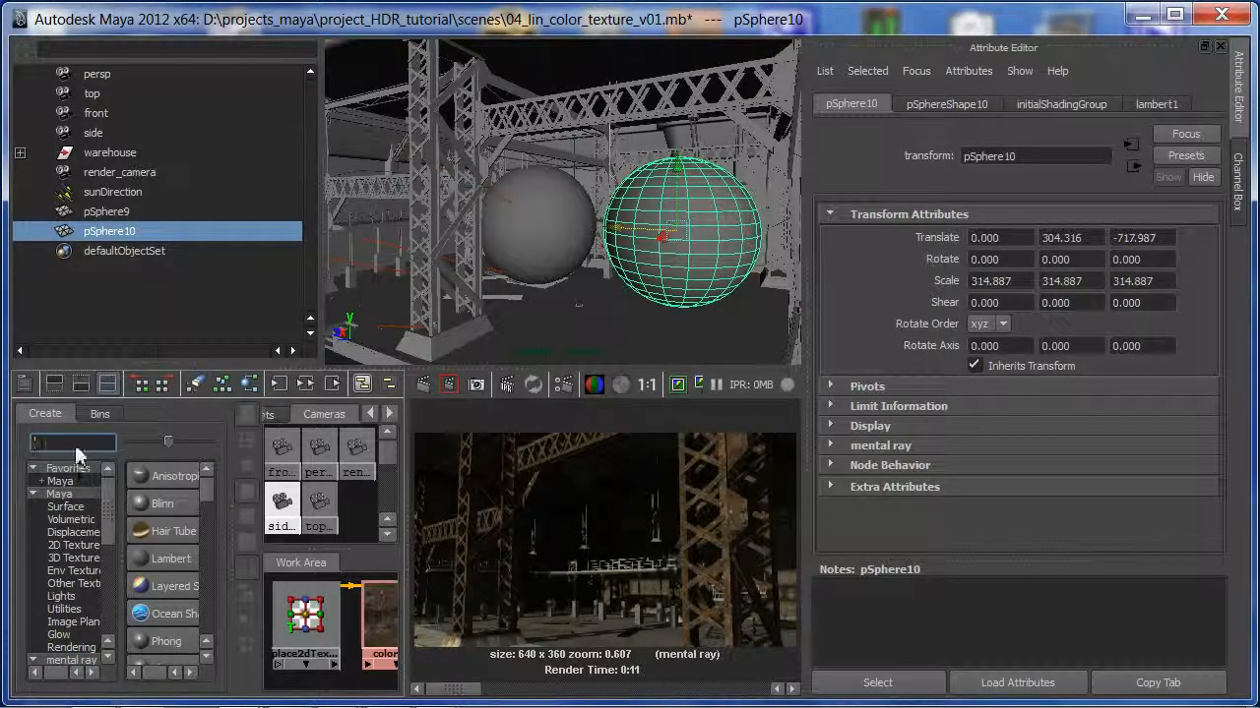
text(mia)
key(BackSpace)
key(BackSpace)
key(BackSpace)
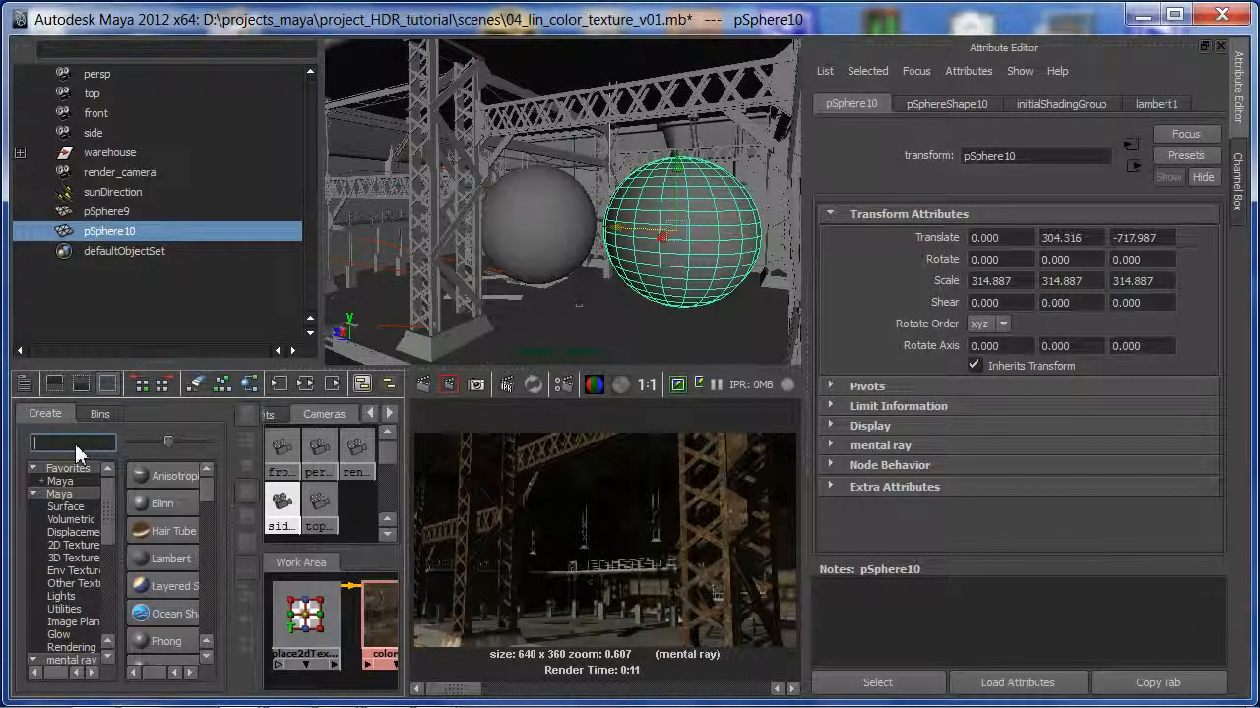
click(186, 411)
key(space)
click(75, 112)
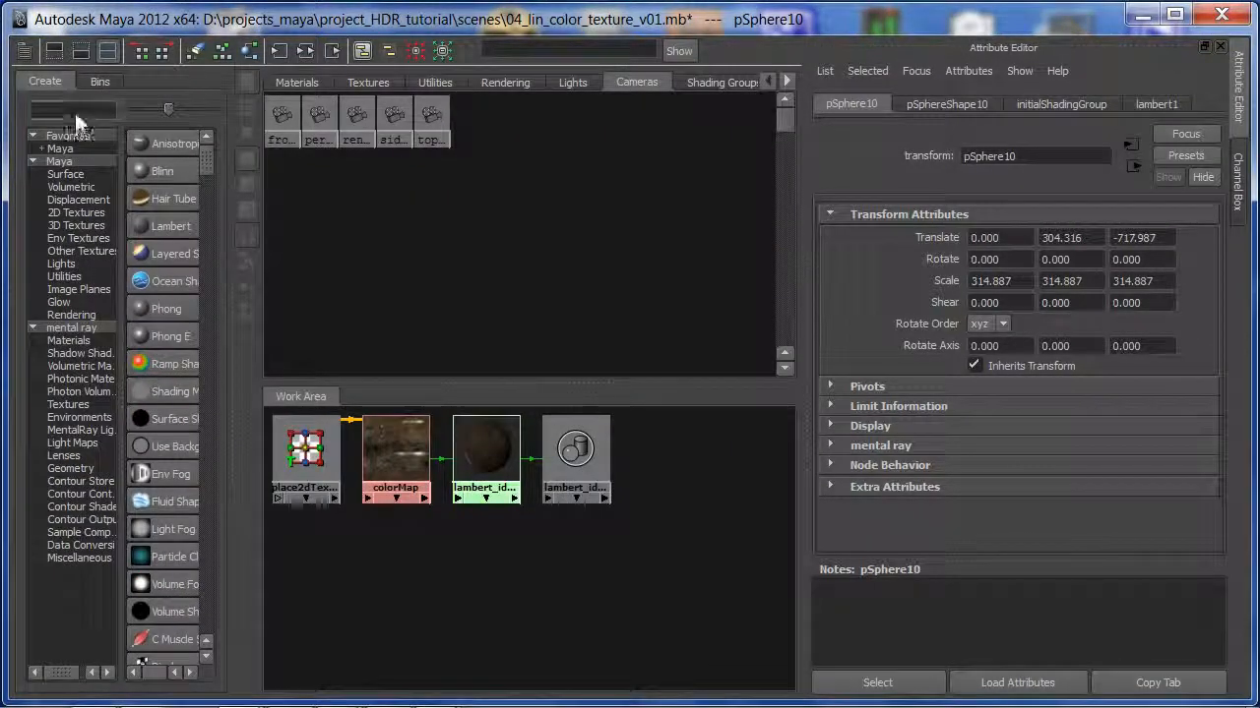
text(mia)
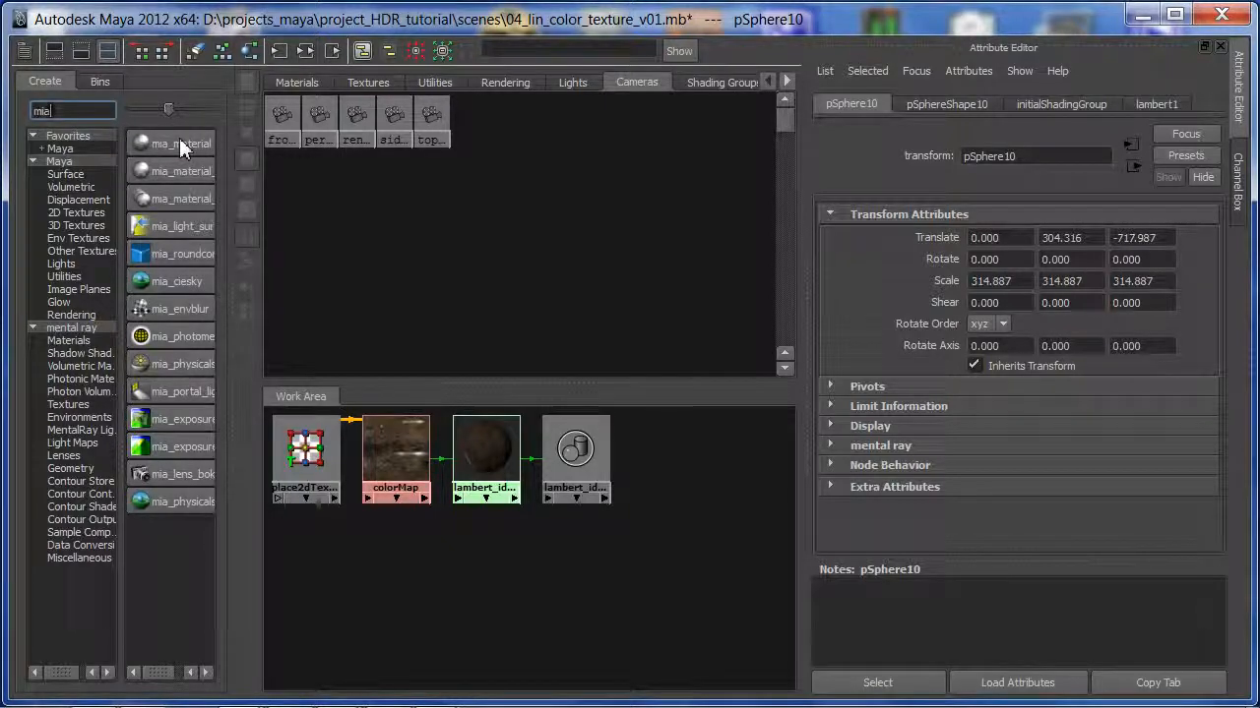
- Create two mia_material_x nodes and place them side by side in an empty part of the work area
click(182, 169)
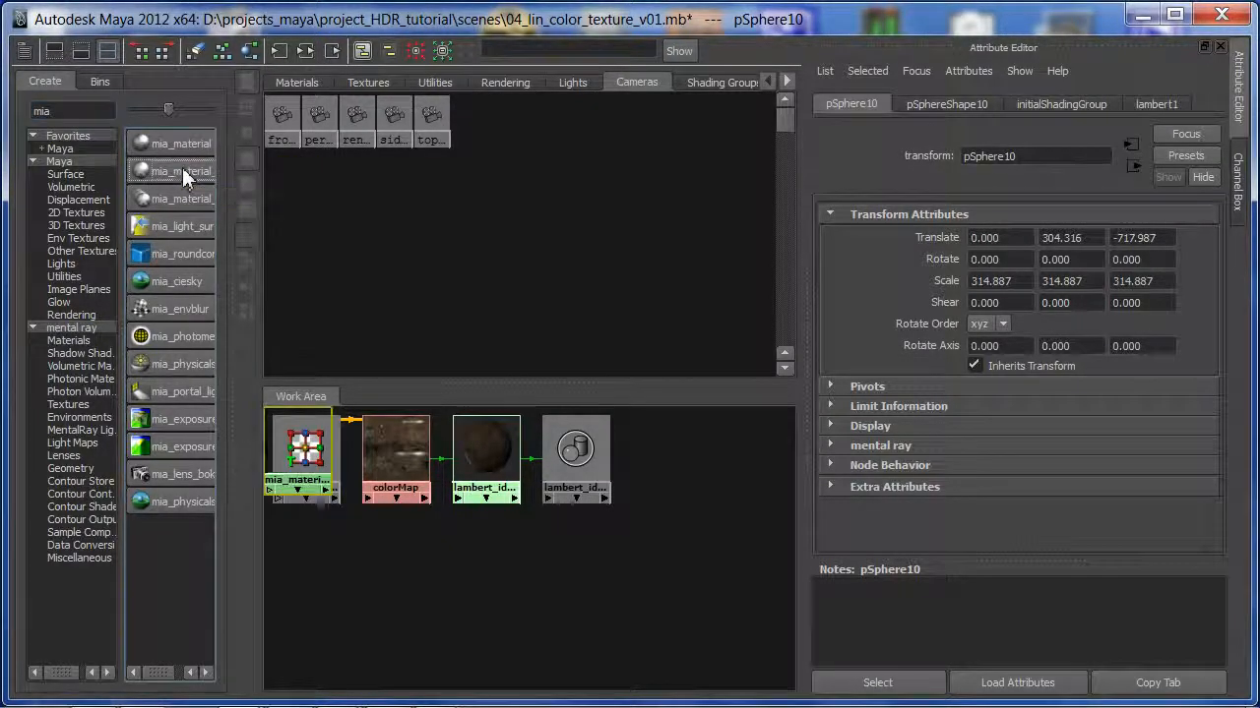
drag(308, 470, 368, 585)
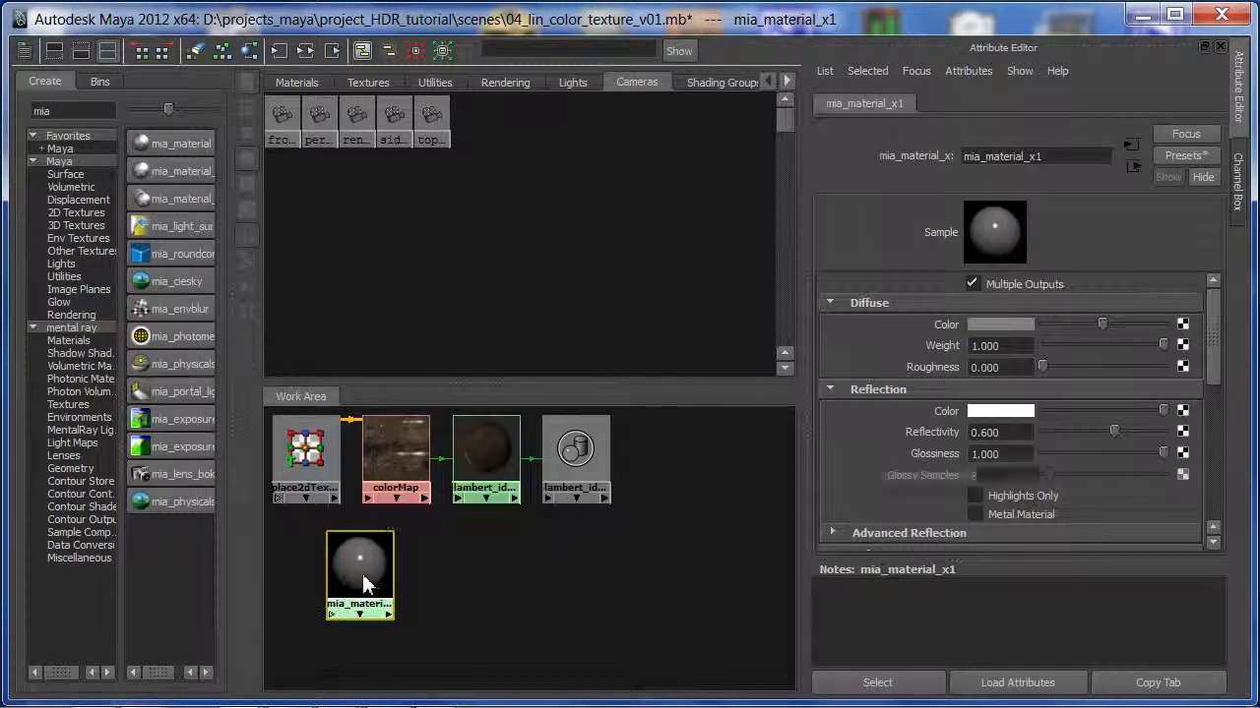
click(182, 170)
drag(306, 462, 297, 549)
drag(412, 588, 459, 594)
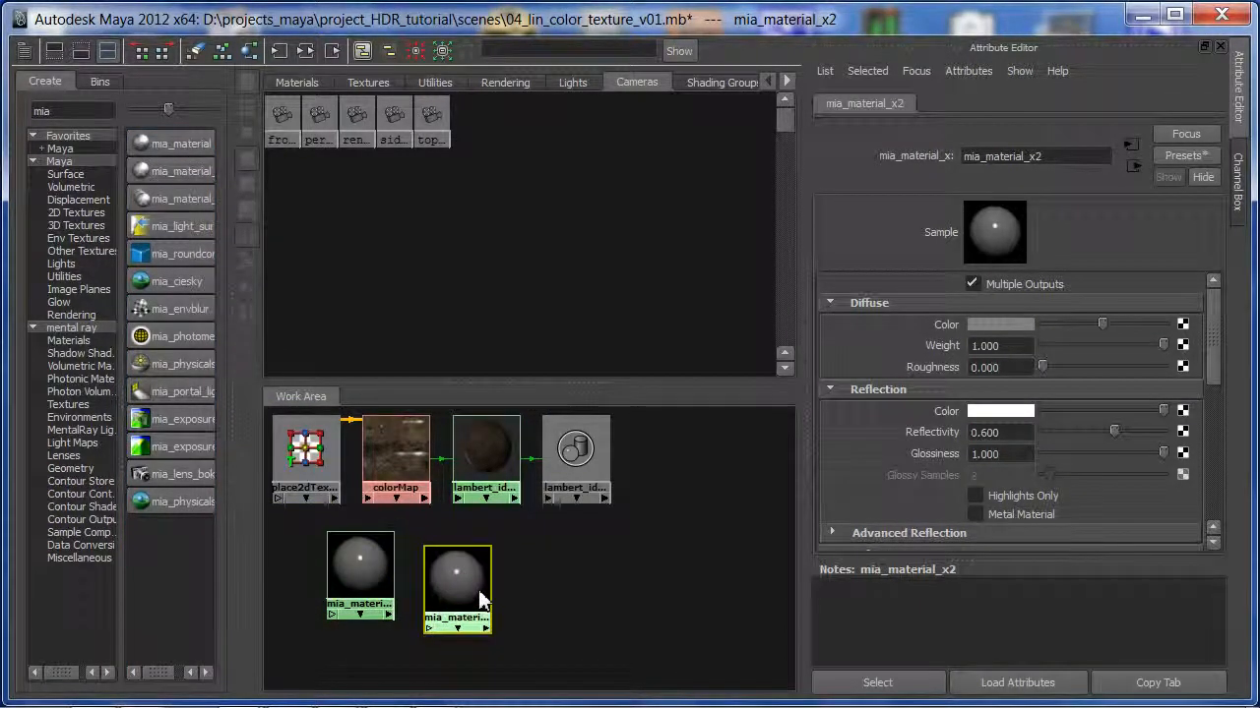
- Replace the settings of mia_material_x2 with the Chrome preset
click(1191, 156)
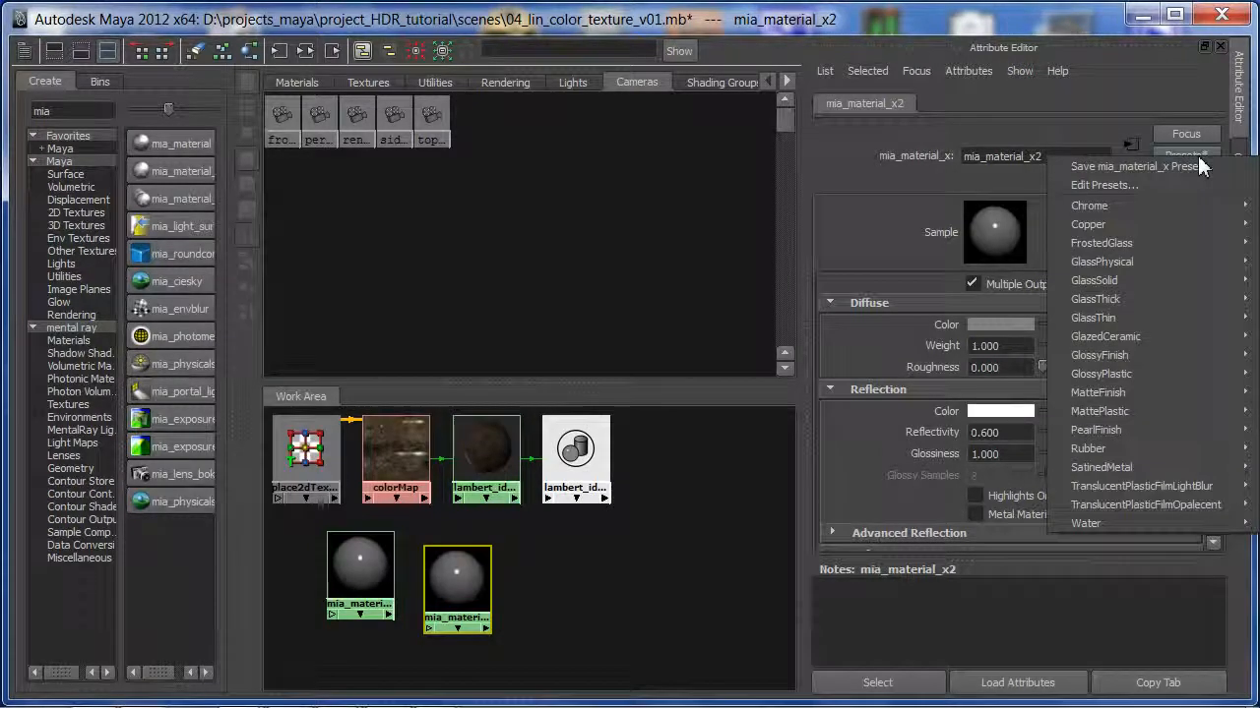
mouse_move(1150, 207)
click(1018, 214)
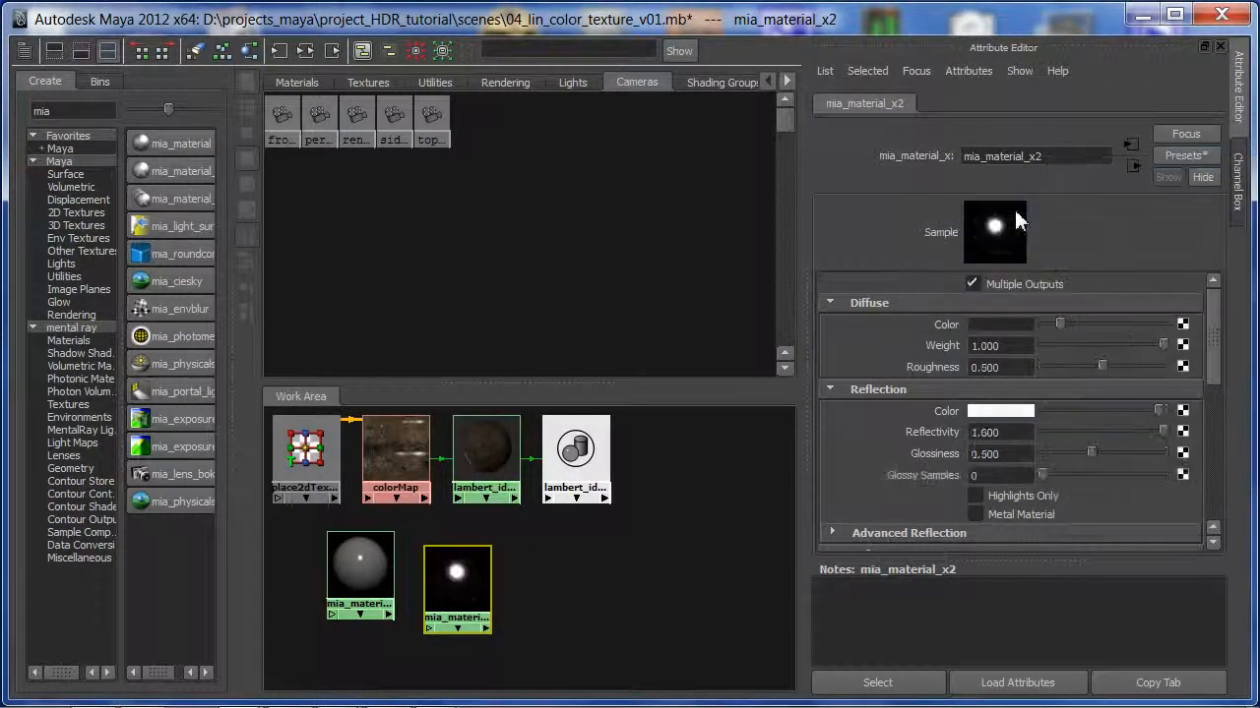
- Replace the settings of mia_material_x1 with the MatteFinish preset and shift its node slightly down in the work area
click(1185, 155)
mouse_move(1137, 470)
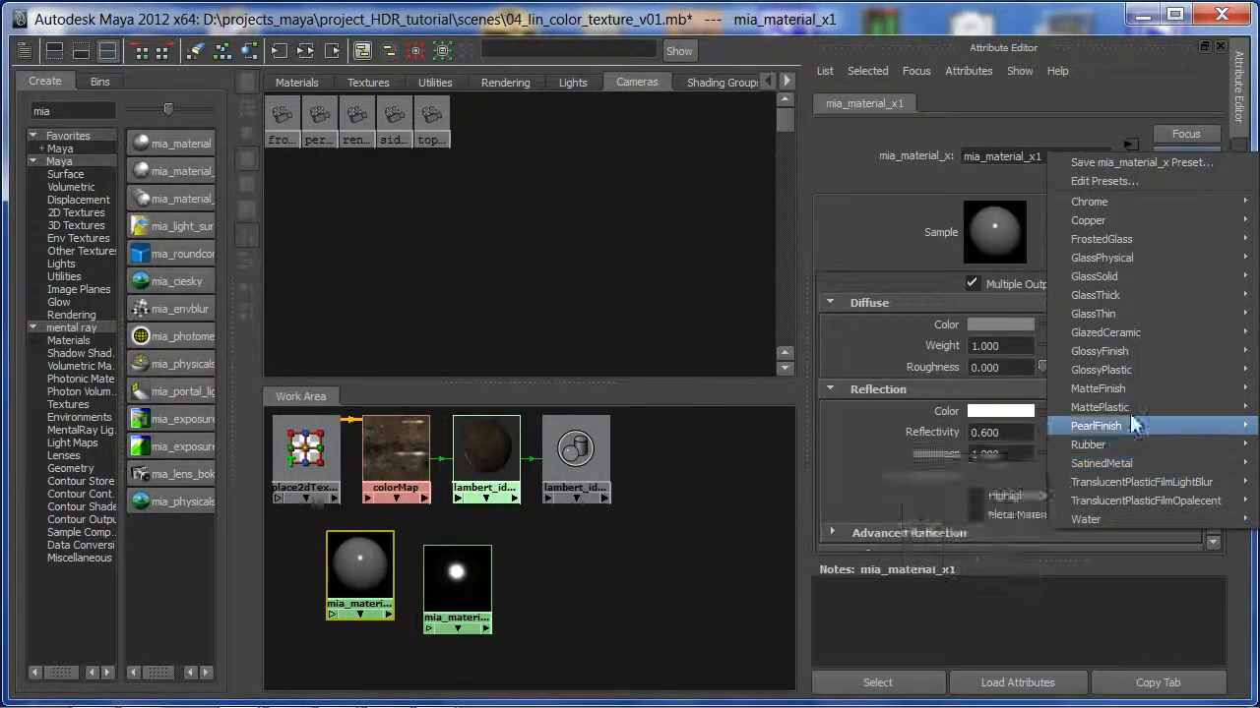
mouse_move(1131, 392)
click(984, 397)
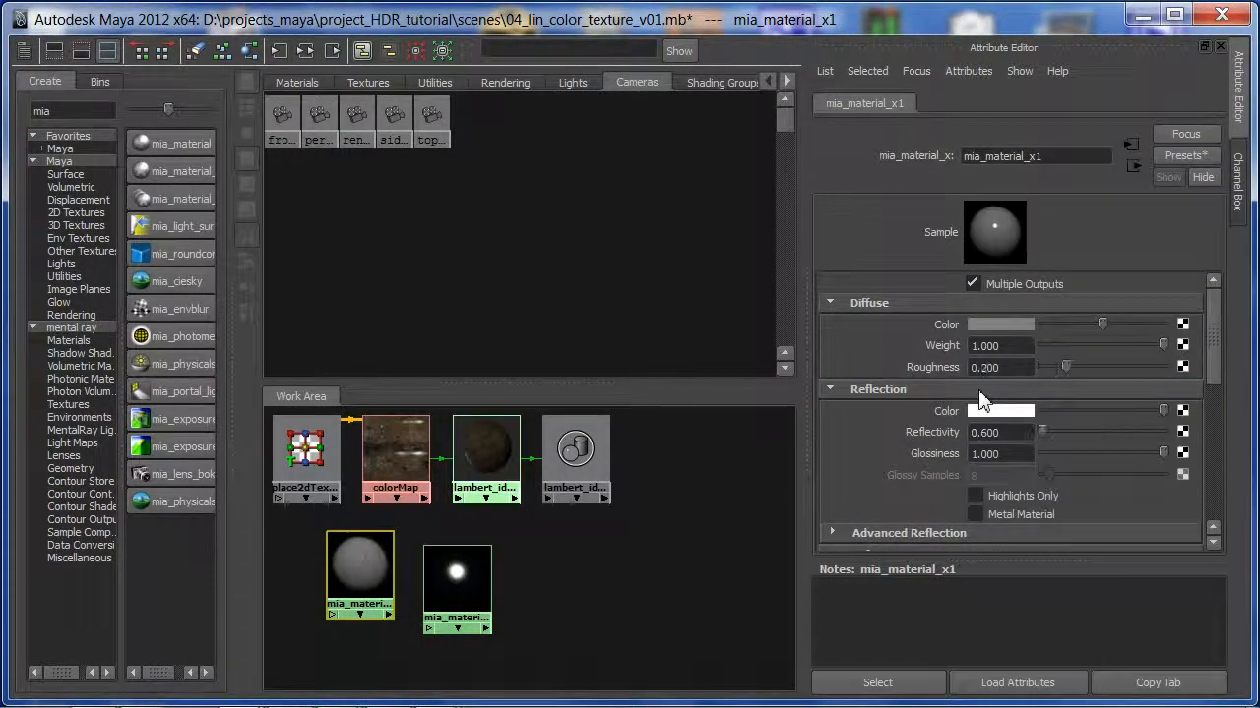
drag(364, 567, 364, 605)
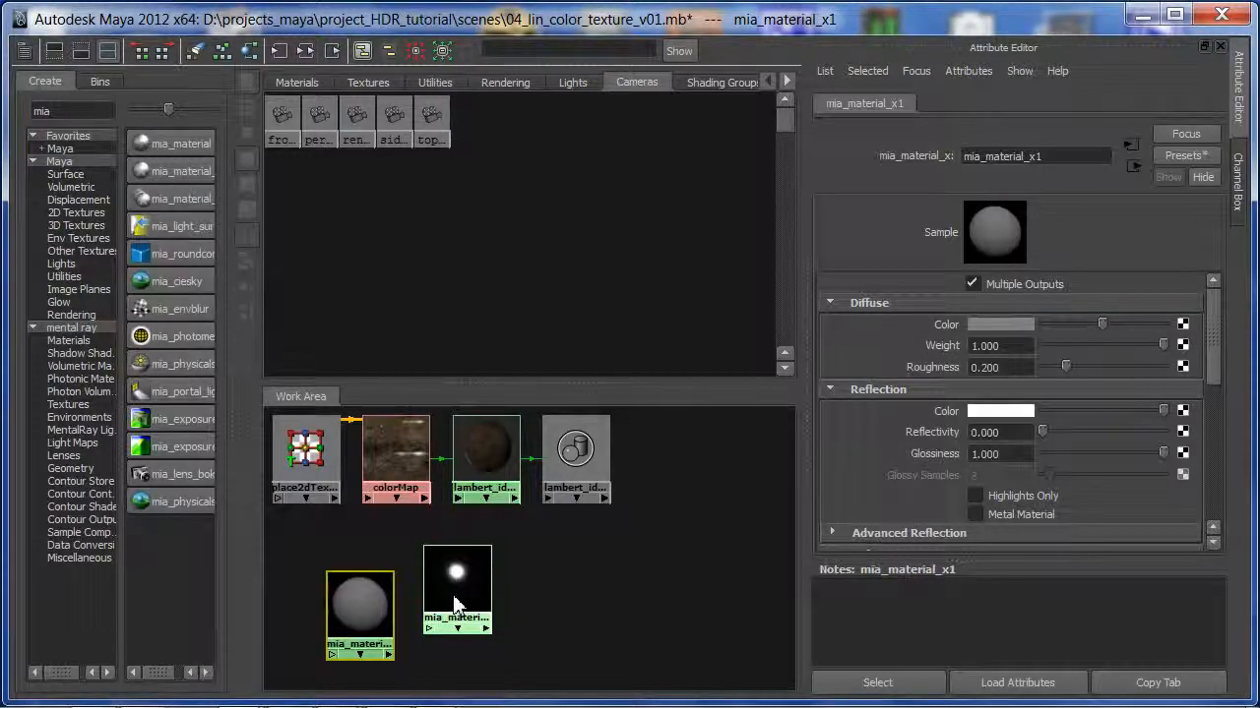
- Return to the multi-pane layout, hide the node creation list, and assign the chrome mia_material_x2 to pSphere10
click(608, 566)
key(space)
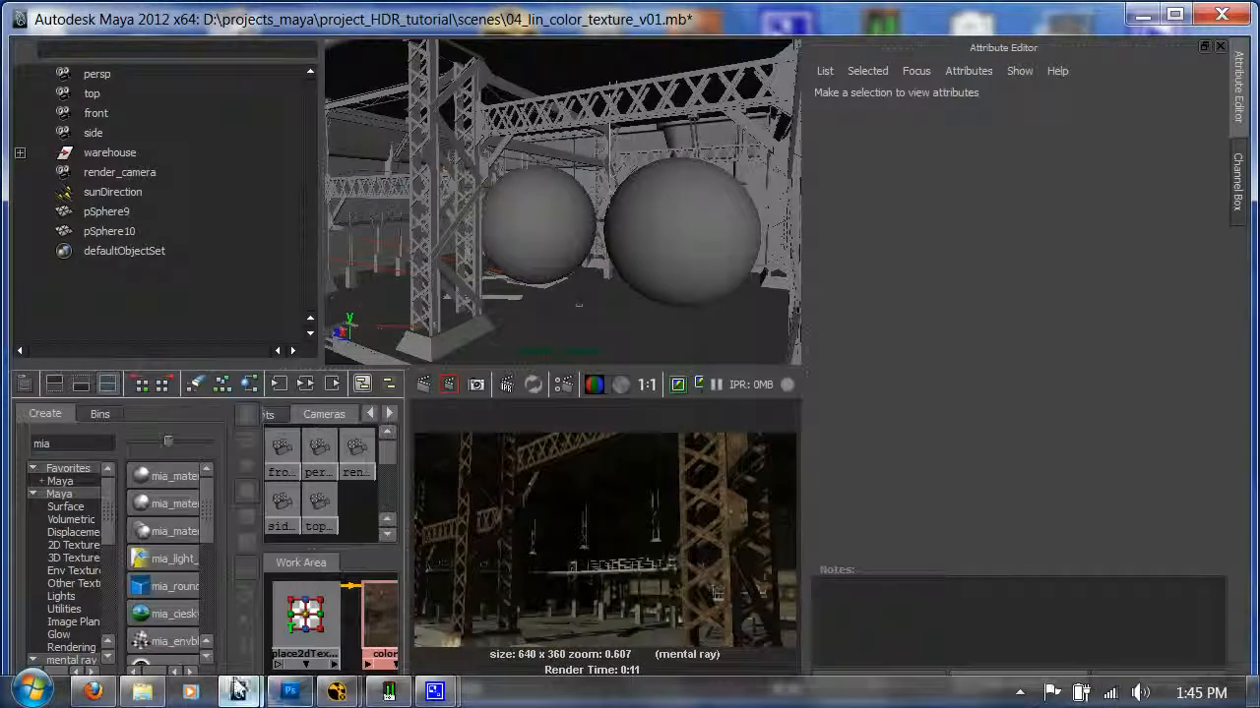
click(24, 383)
alt+right_drag(327, 635, 96, 648)
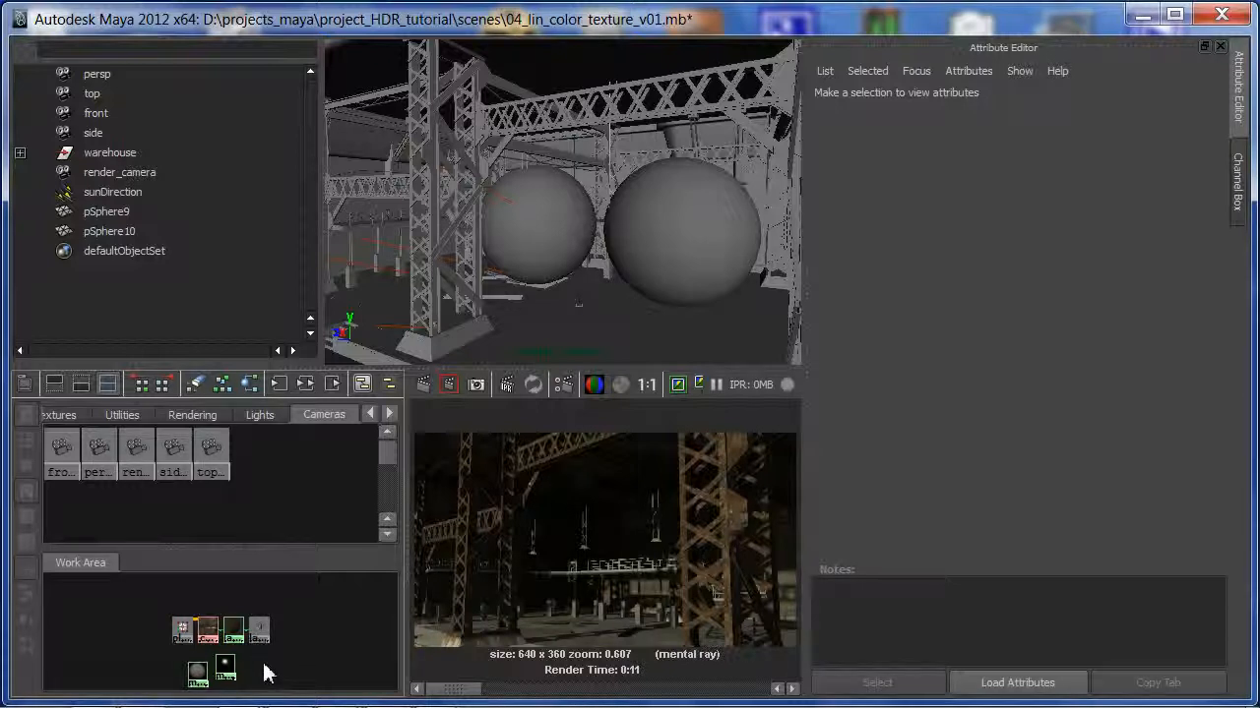
alt+middle_drag(264, 673, 272, 624)
alt+right_drag(225, 635, 378, 595)
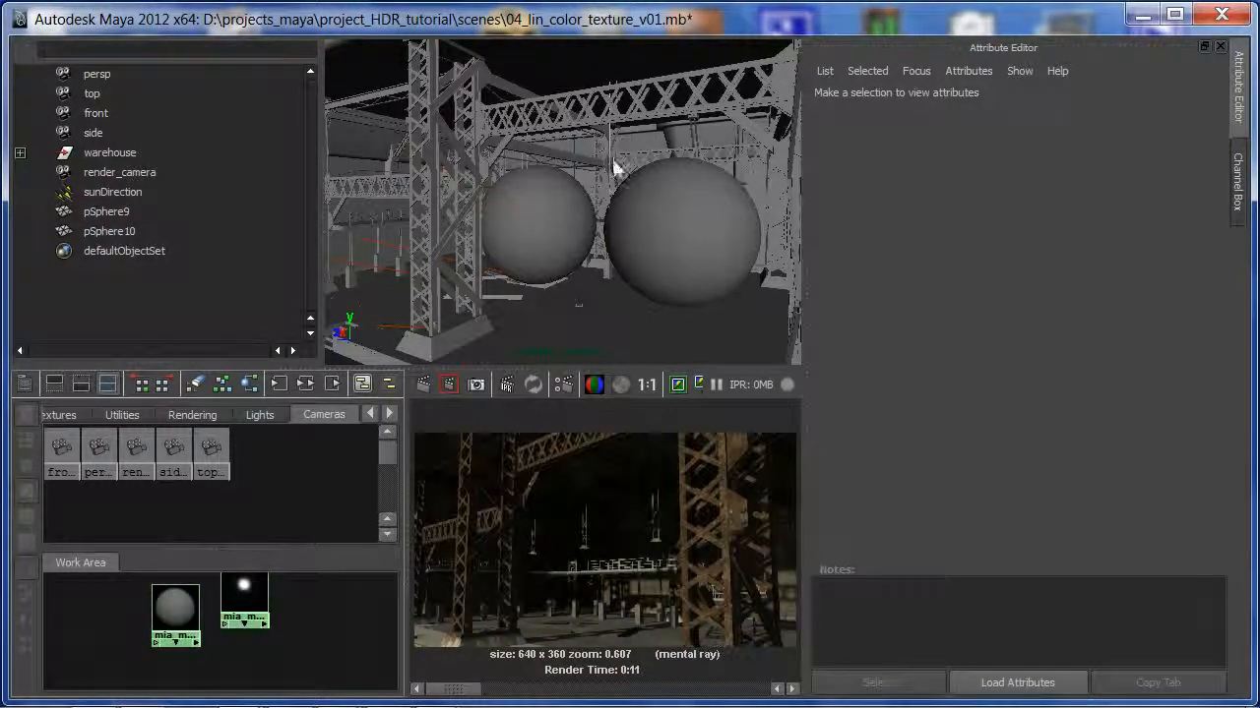
click(685, 259)
right_click(244, 610)
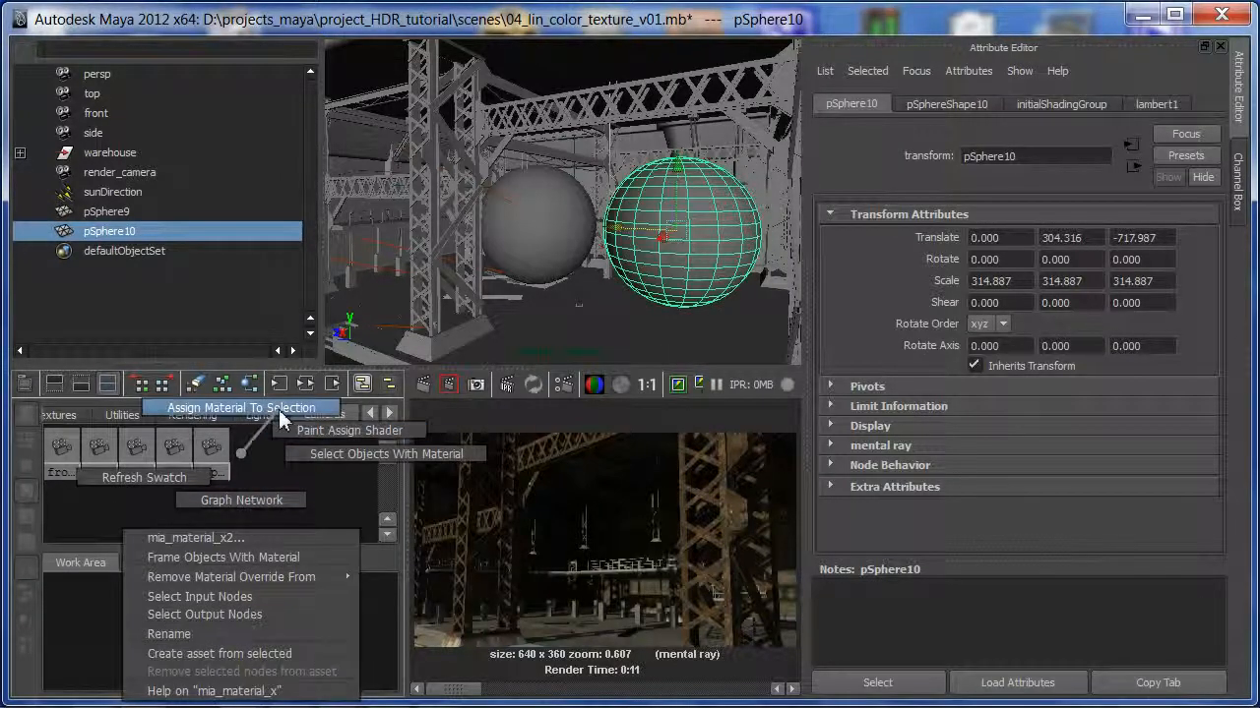
click(251, 407)
- Assign the matte mia_material_x1 to pSphere9
click(547, 224)
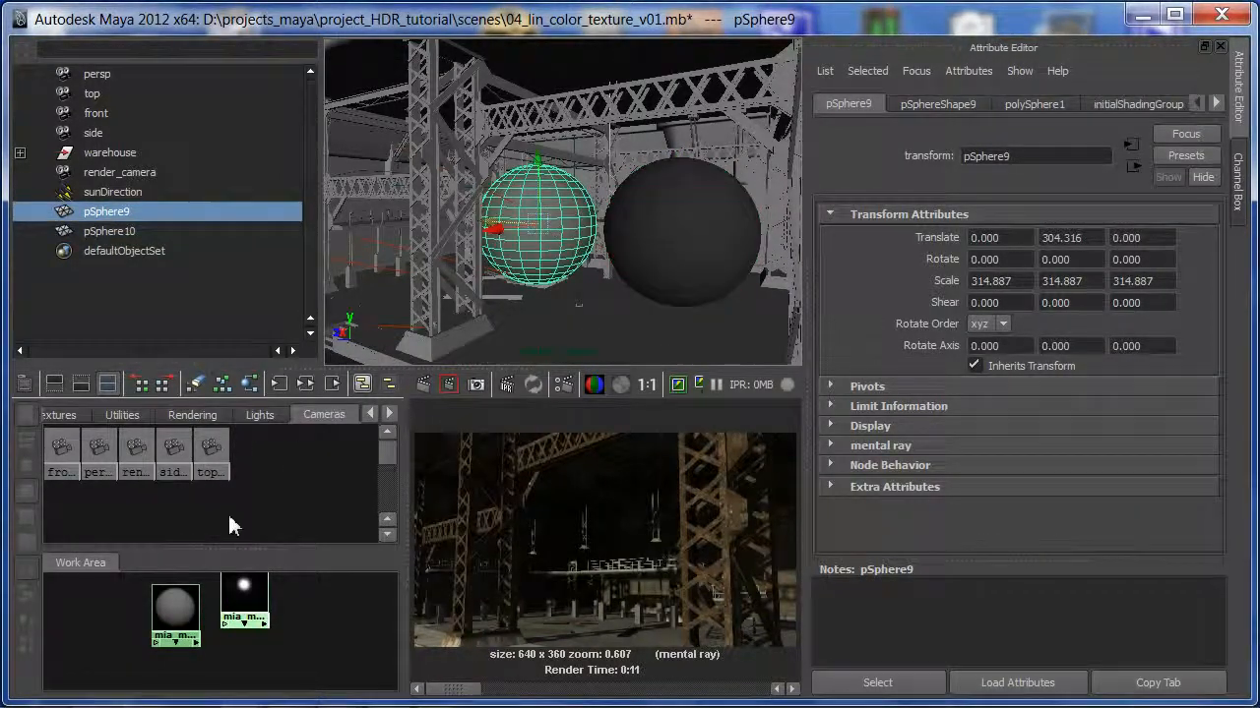
right_click(171, 608)
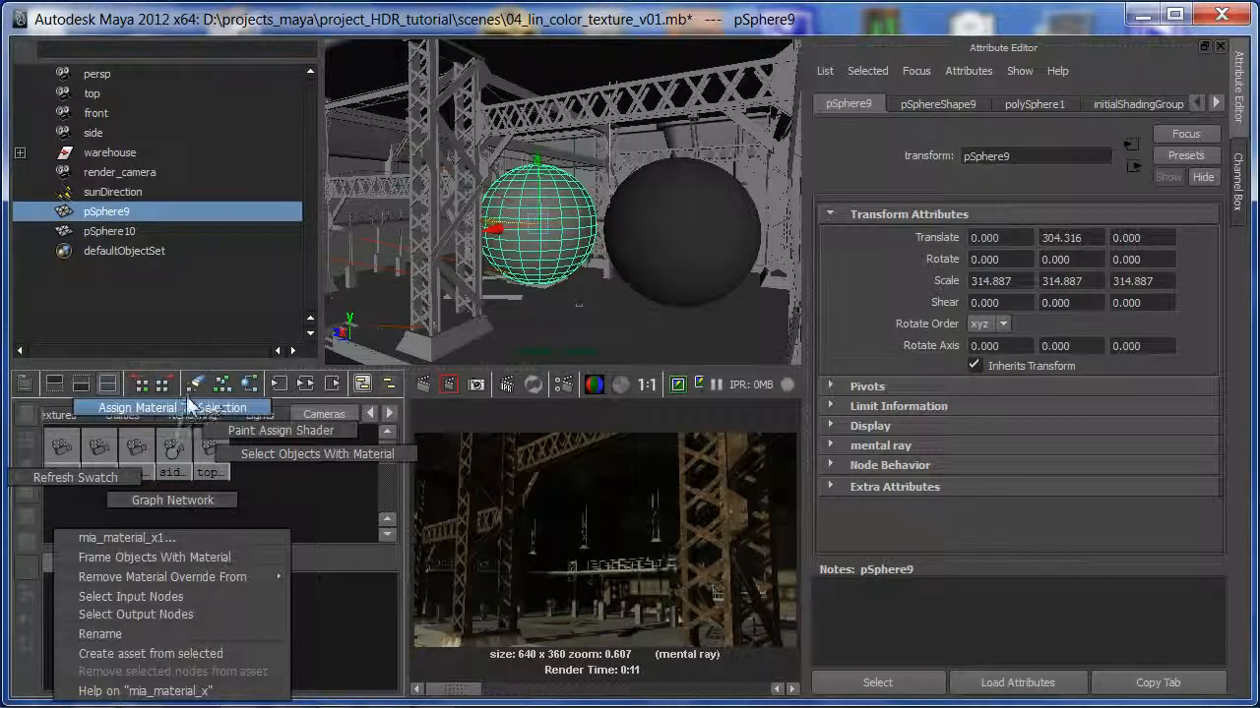
click(208, 407)
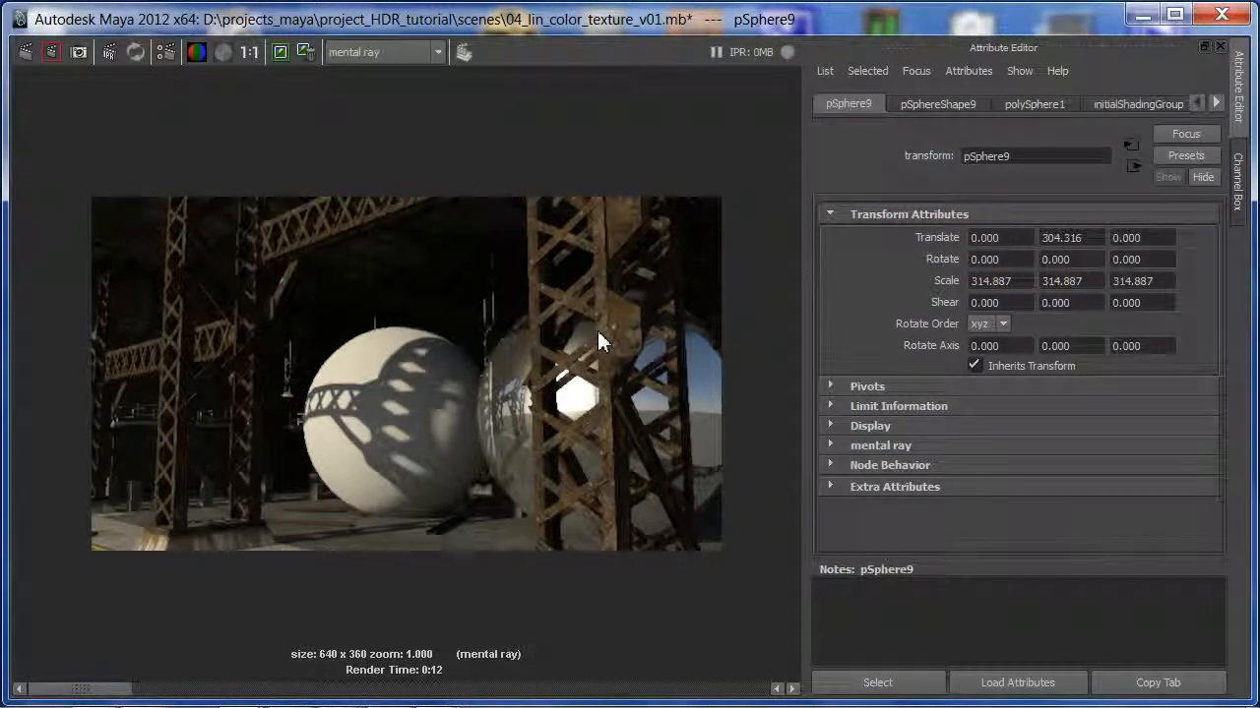
- Switch to Firefox and review the linear workflow notes on converting color swatches with a Gamma Correct node, then return to Maya
key(space)
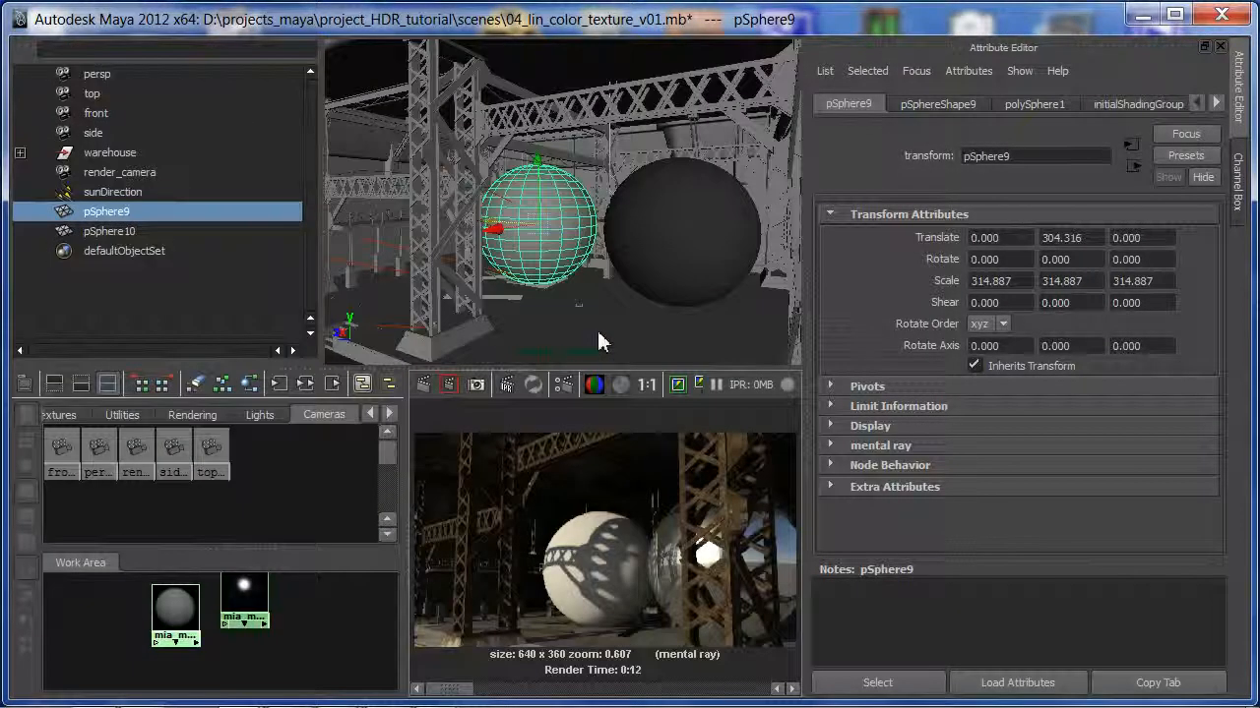
mouse_move(230, 703)
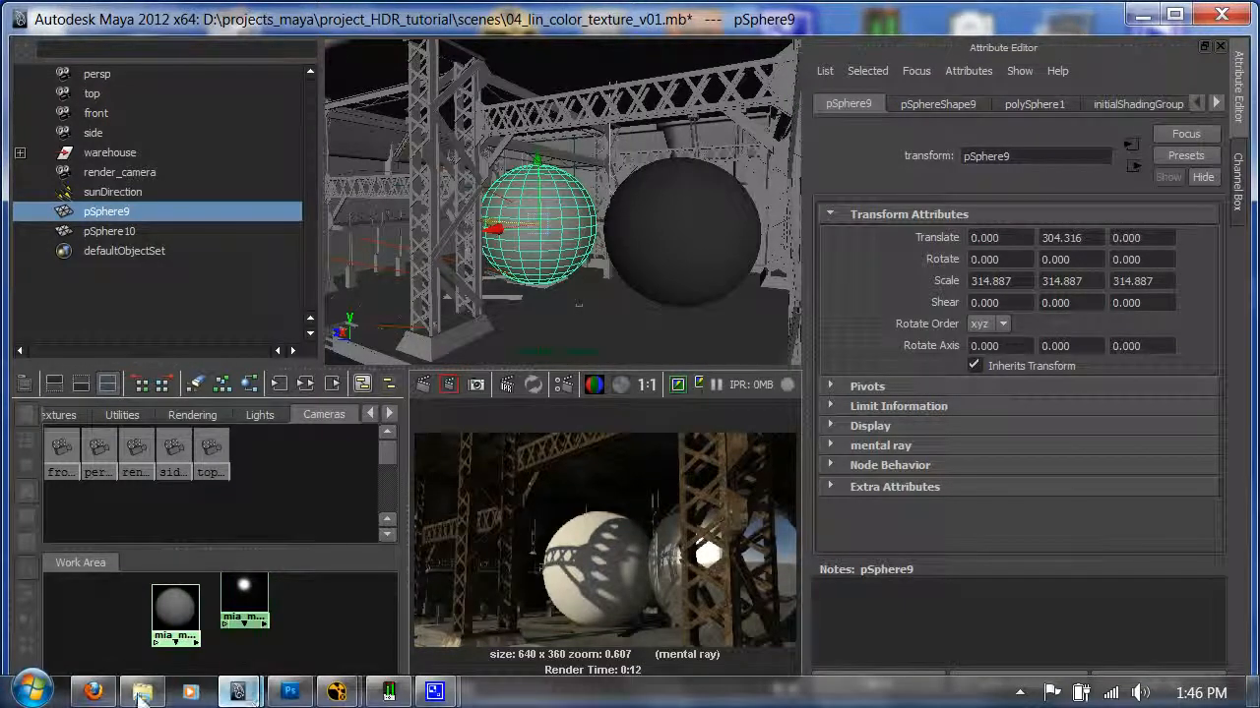
click(79, 691)
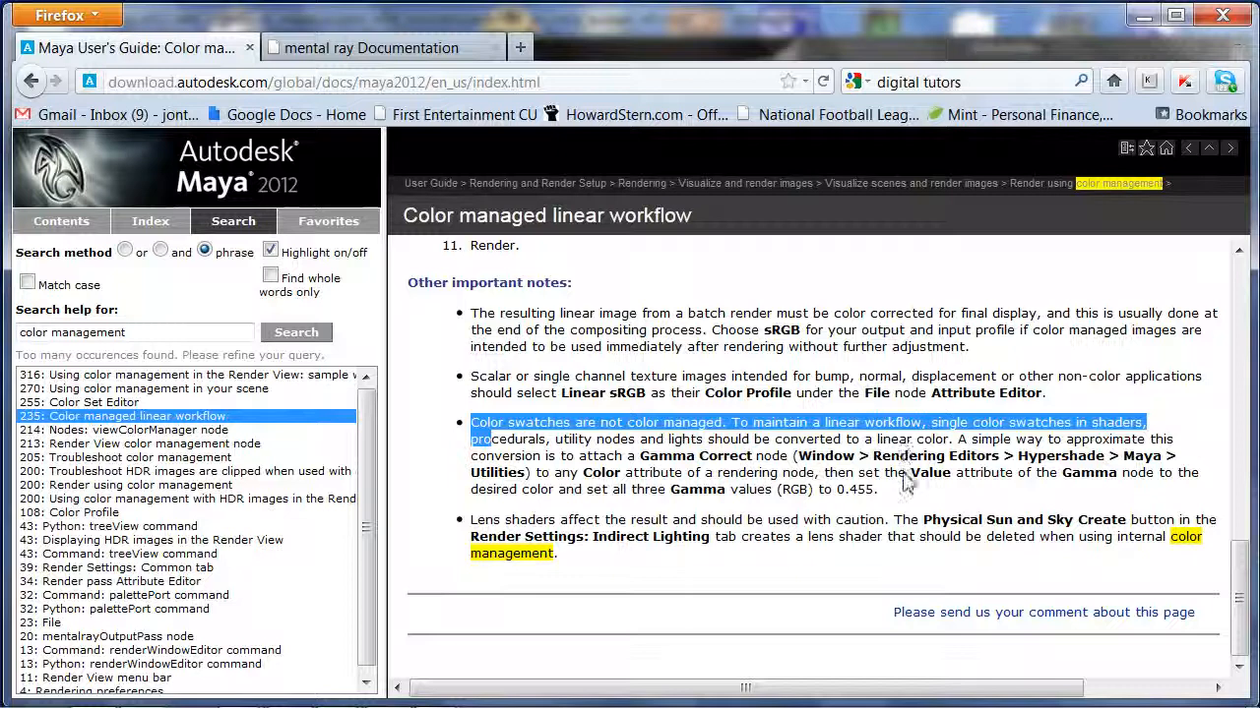
drag(908, 473, 914, 497)
click(917, 503)
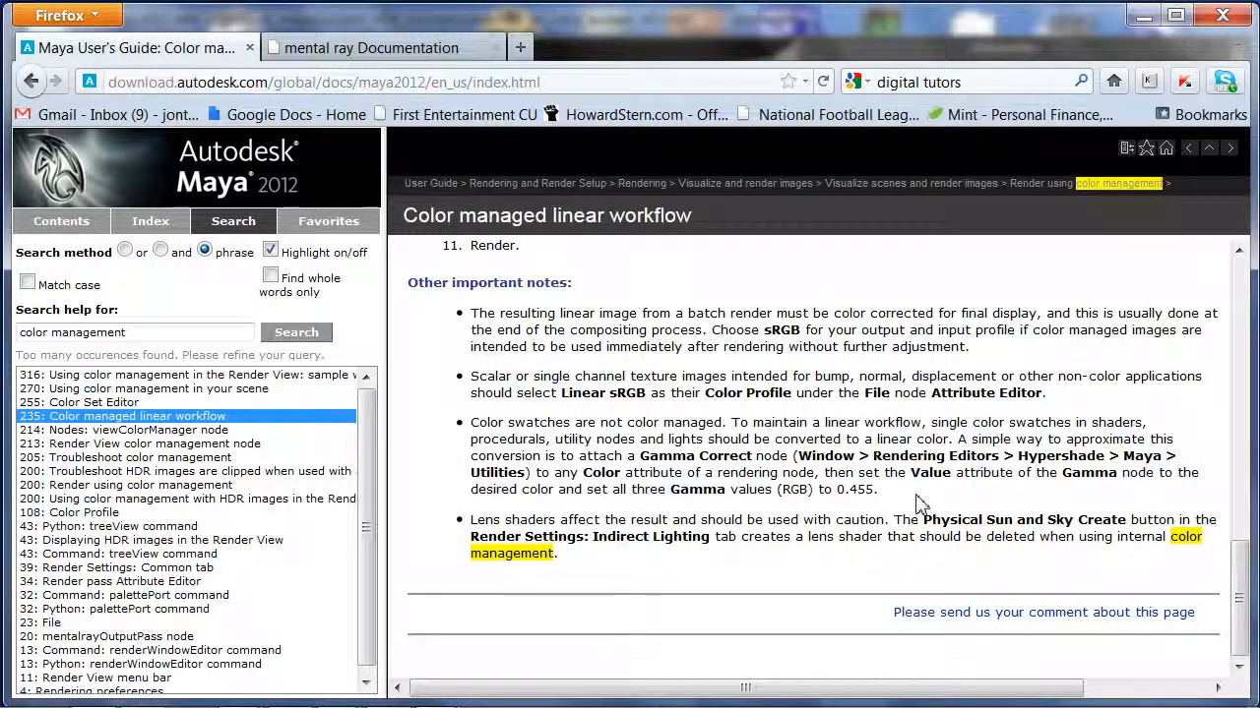
click(1143, 17)
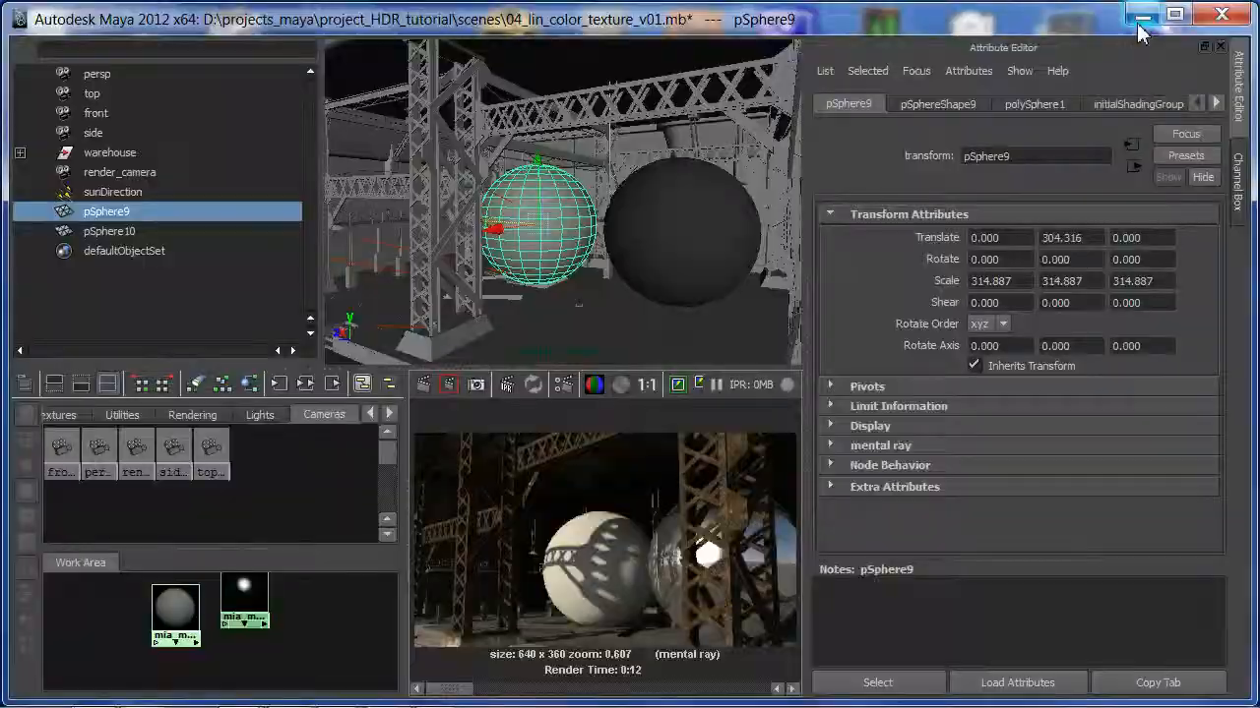
- Map a Ramp texture to the diffuse color of the matte mia_material_x1
click(178, 613)
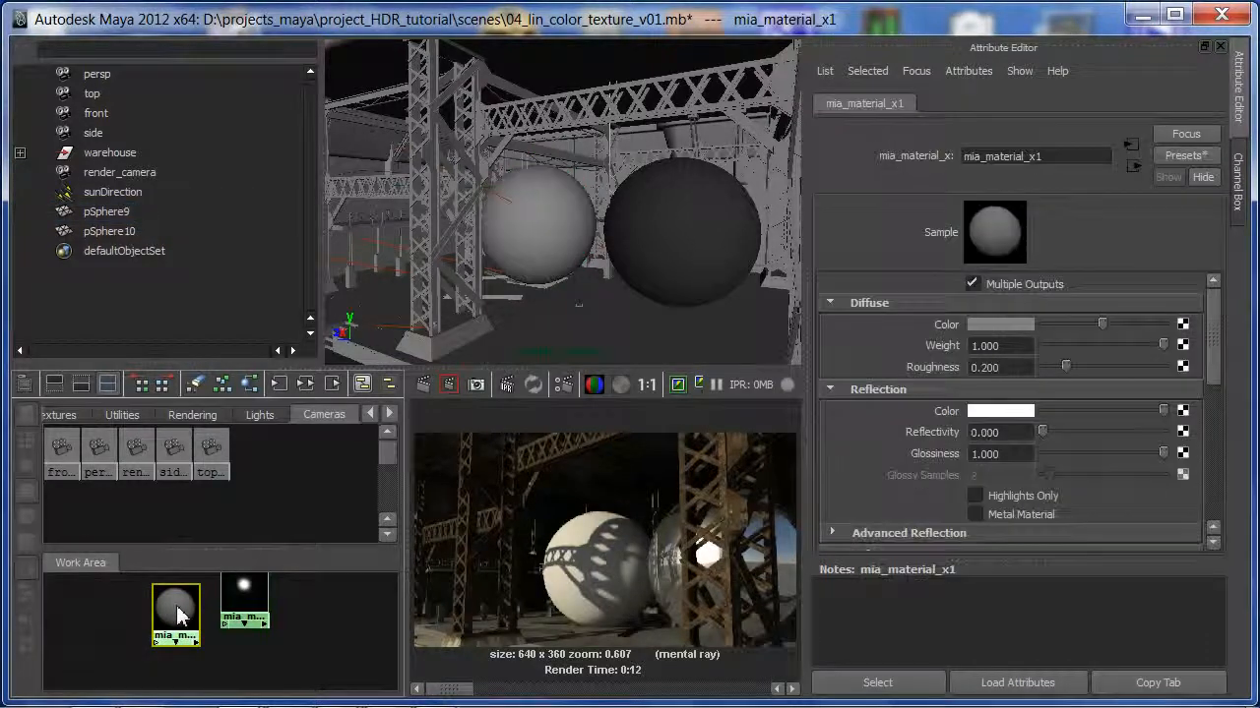
click(980, 327)
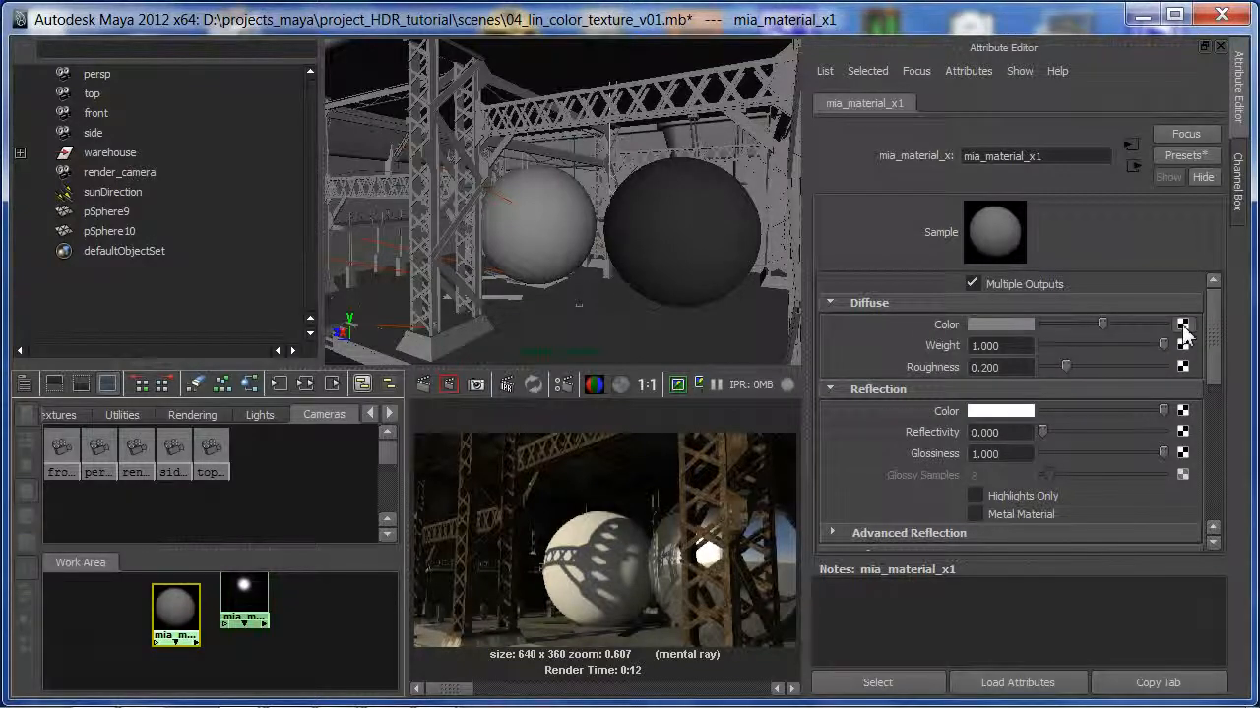
click(1183, 329)
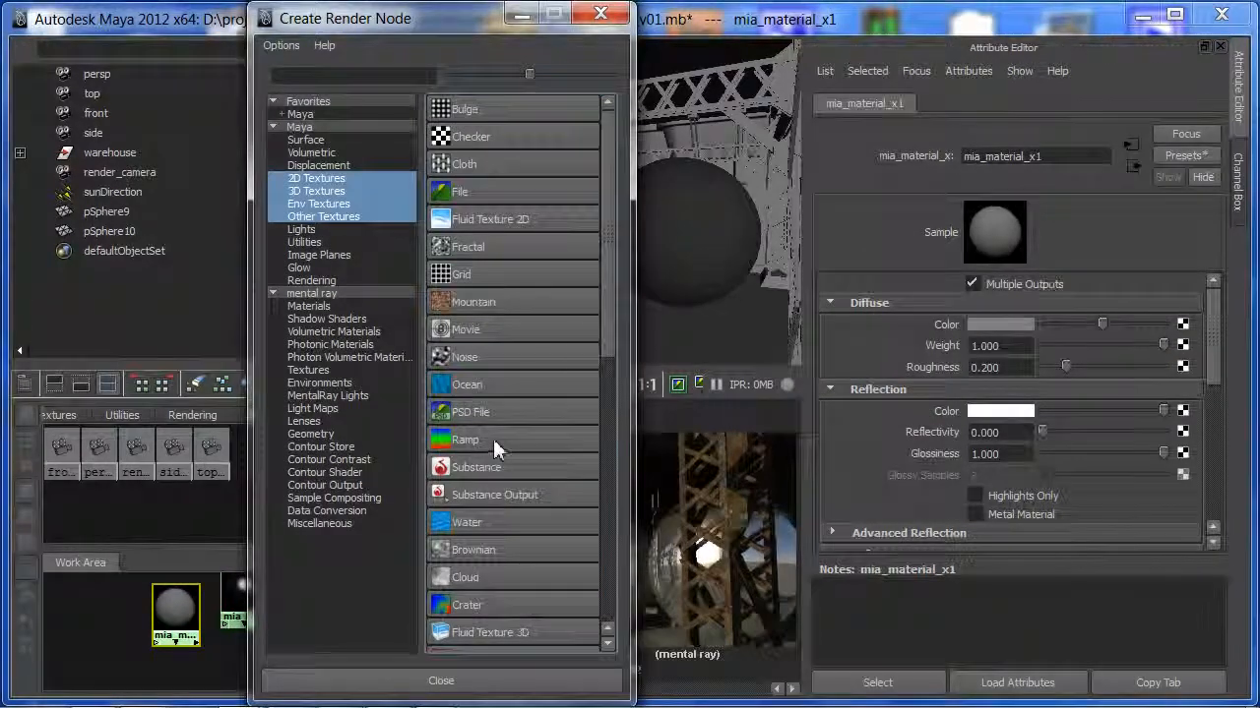
click(487, 451)
- Delete the blue and green color entries from the ramp, leaving only the red one
drag(1210, 394, 1155, 298)
click(1154, 311)
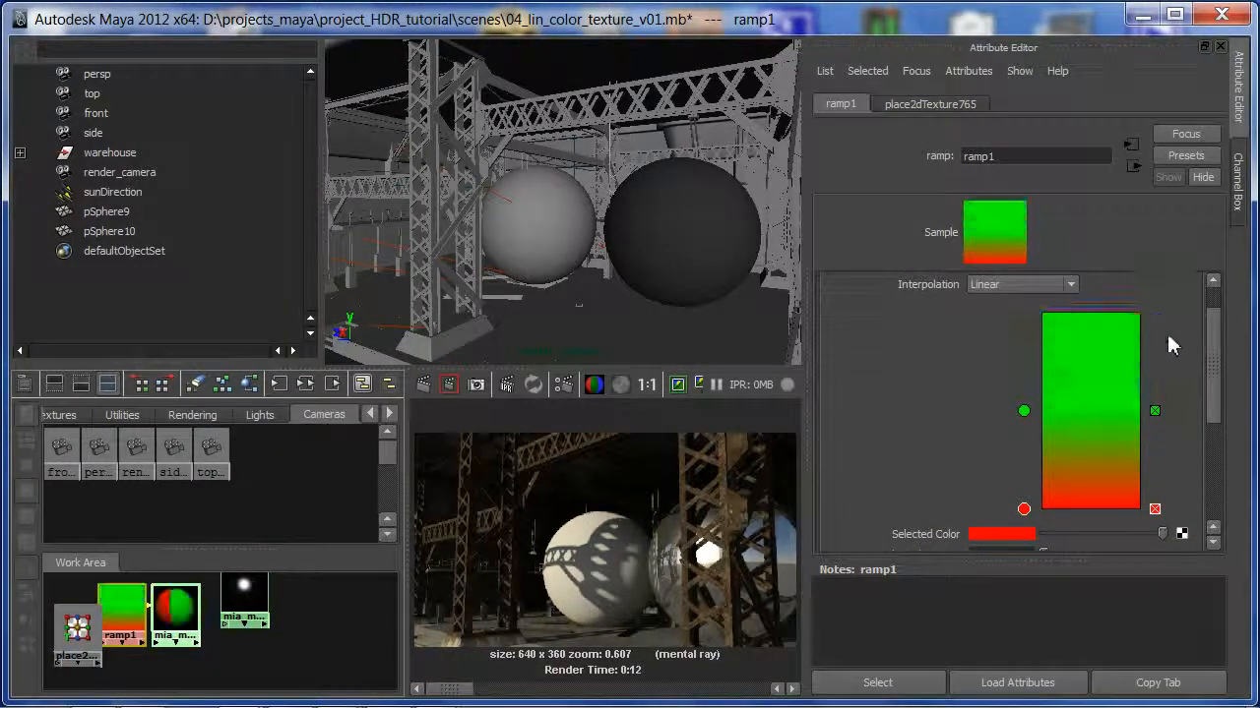
click(1154, 410)
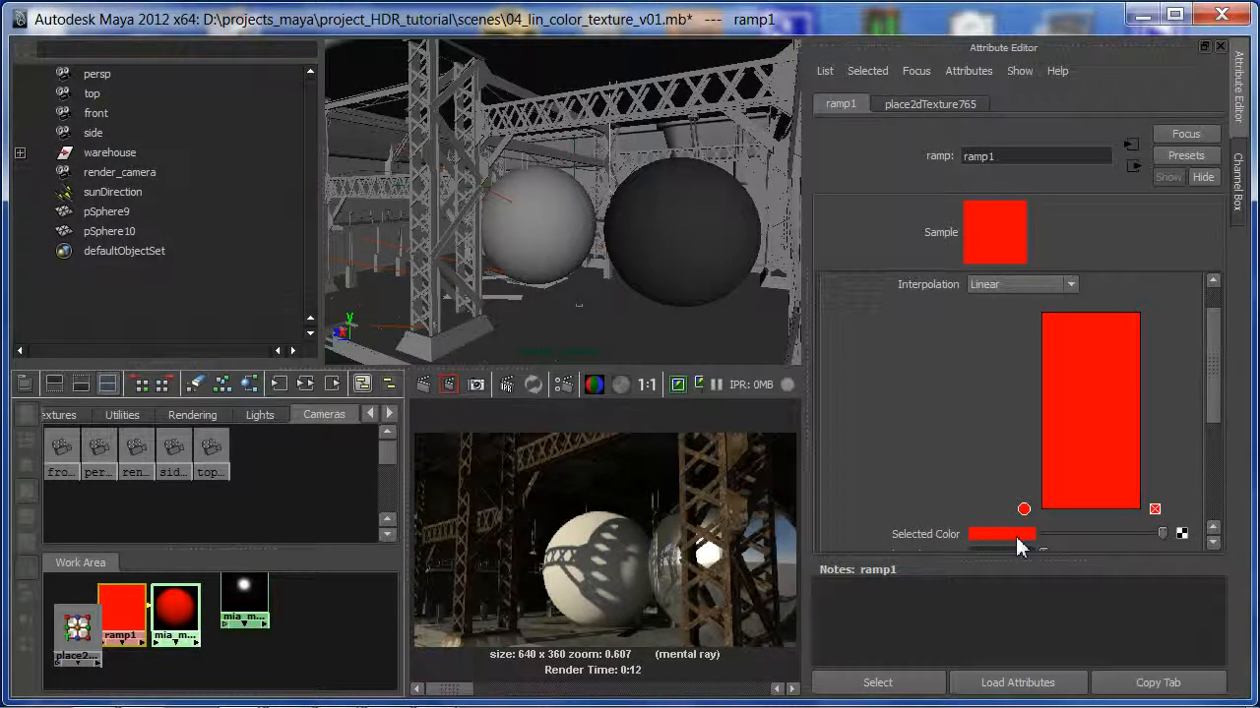
- Change the ramp's remaining color to a neutral gray with saturation 0 and value 0.5
click(1018, 536)
click(991, 493)
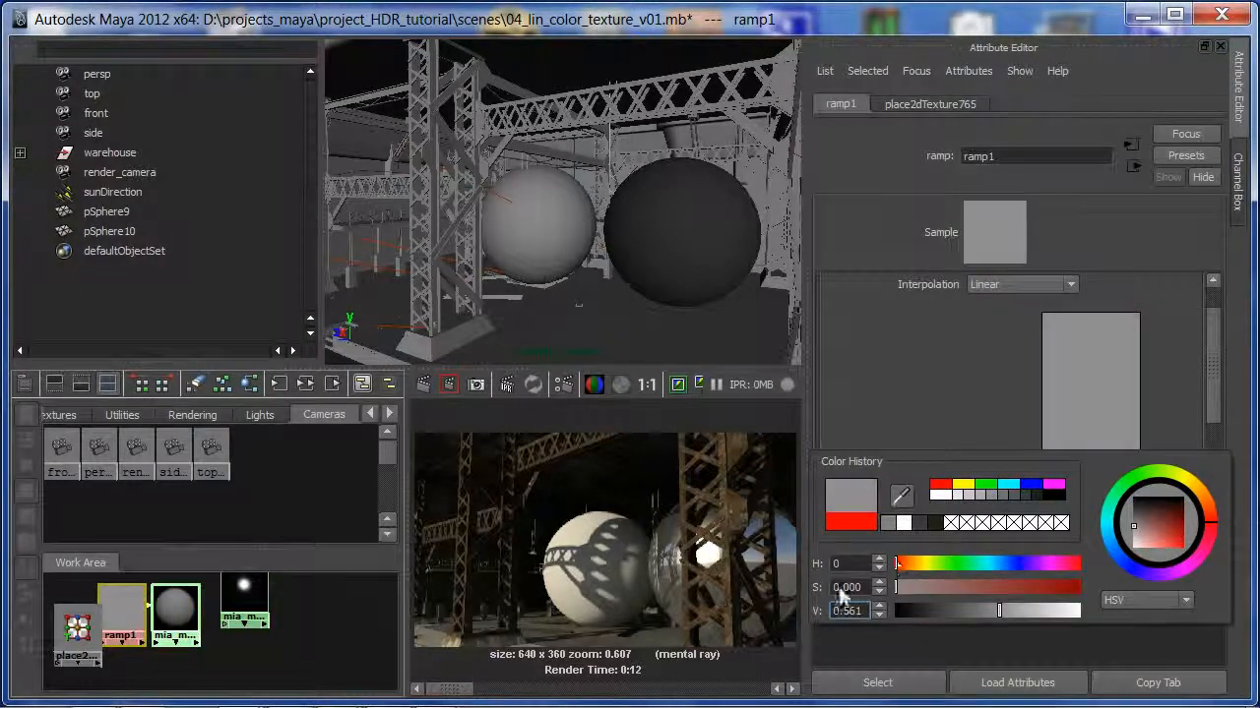
double_click(852, 613)
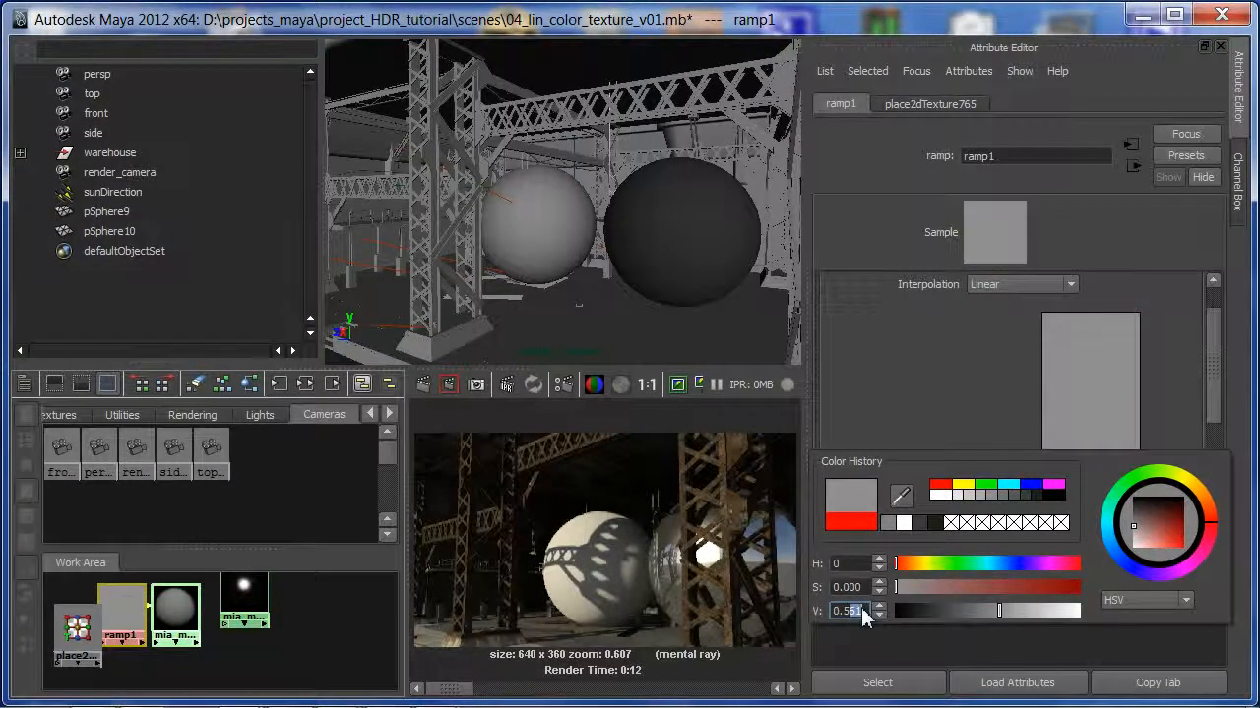
text(0.5)
key(Return)
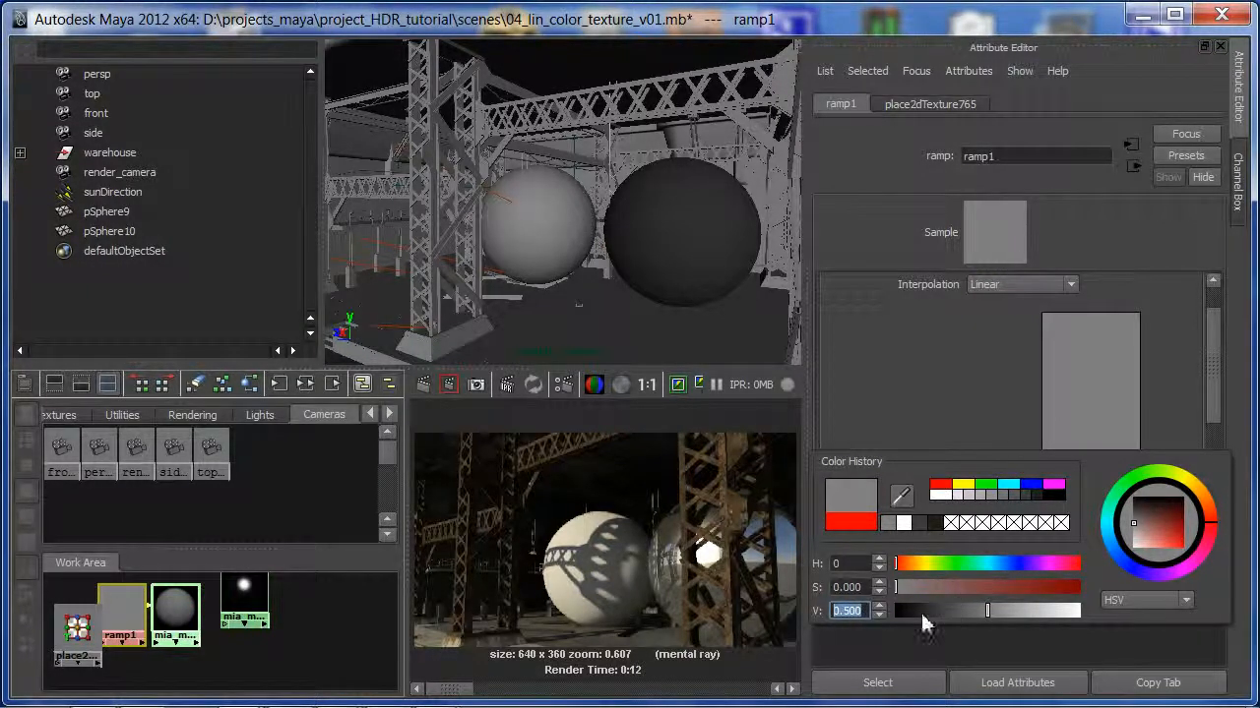
- Move the mia_material_x1 node away from the ramp, enlarge the Hypershade, and create a Gamma Correct node between them
drag(175, 610, 303, 669)
click(294, 482)
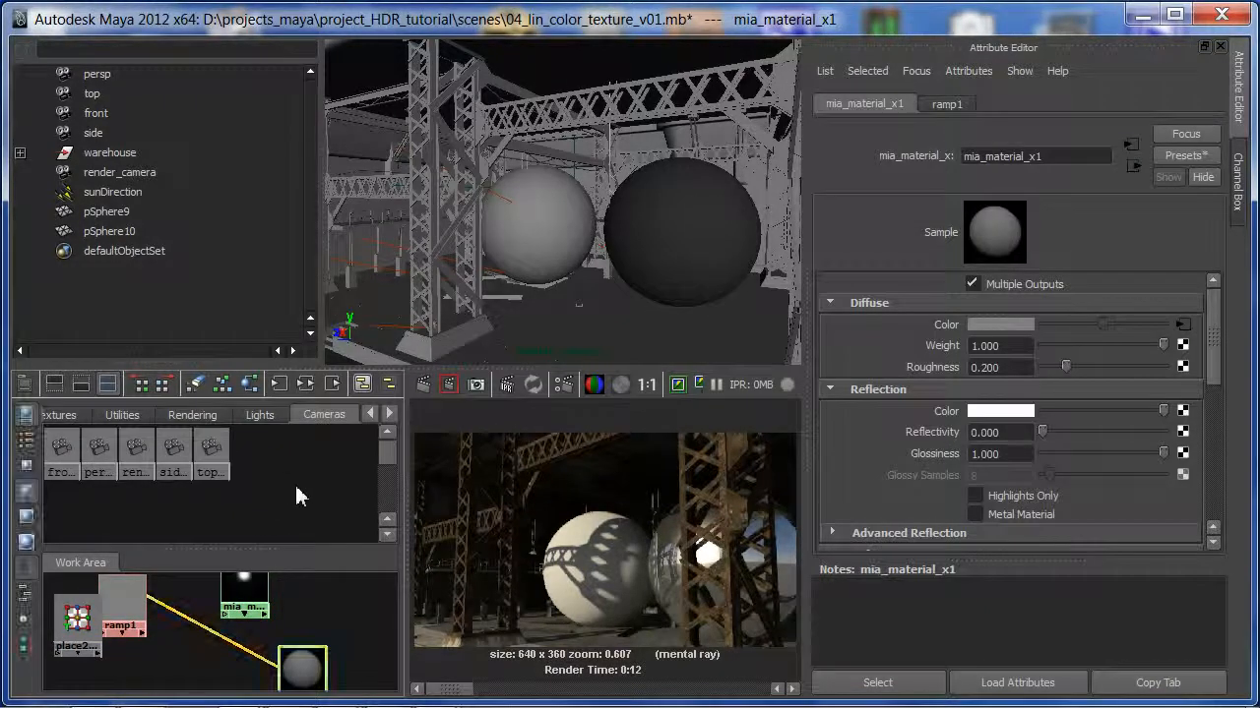
key(space)
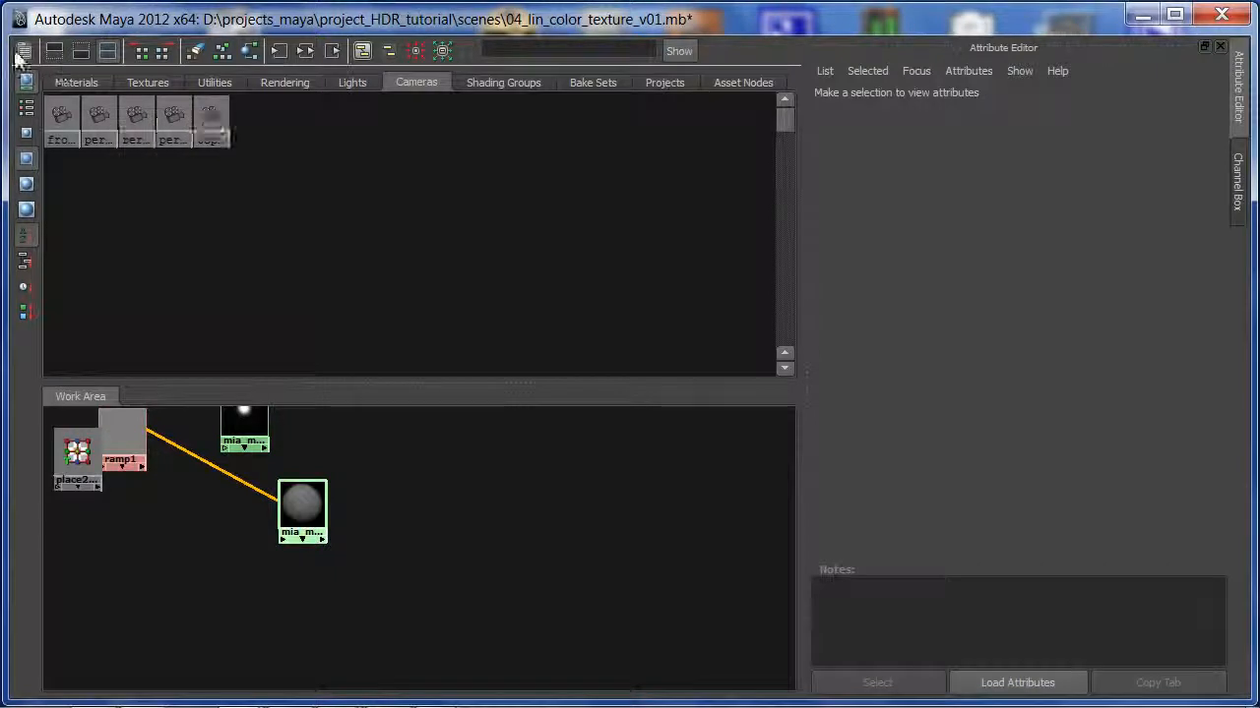
click(23, 50)
double_click(54, 111)
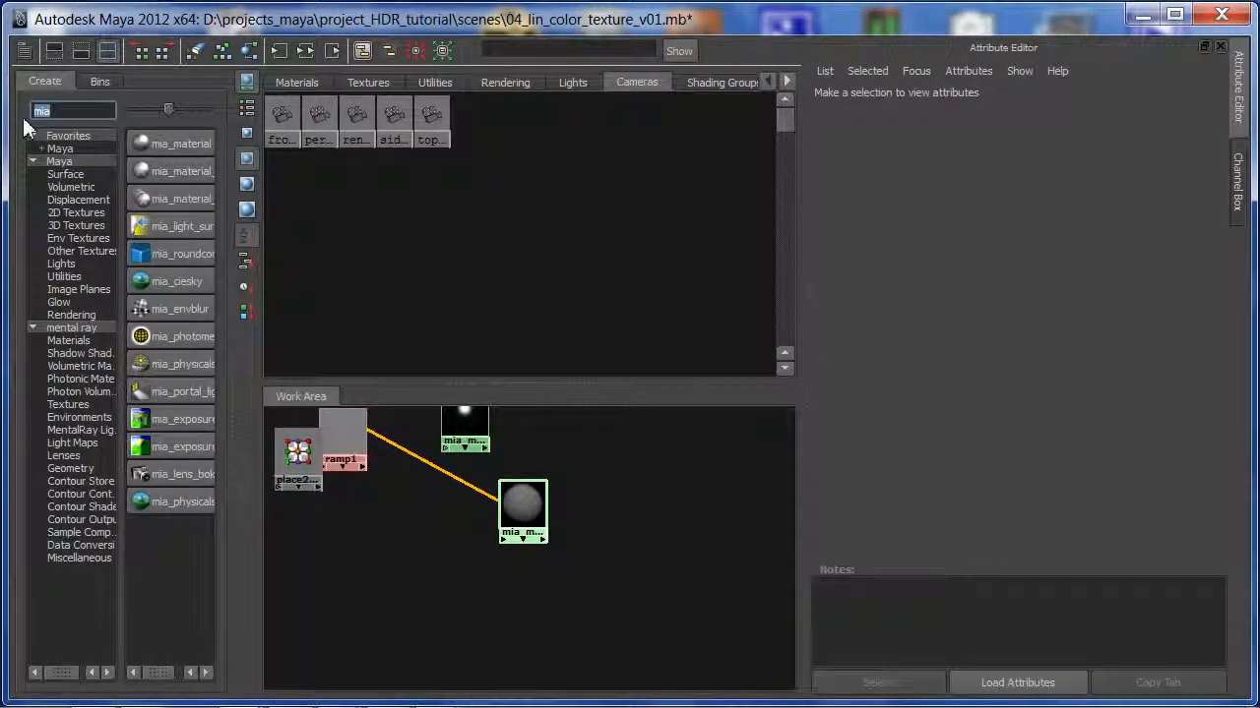
text(gamma)
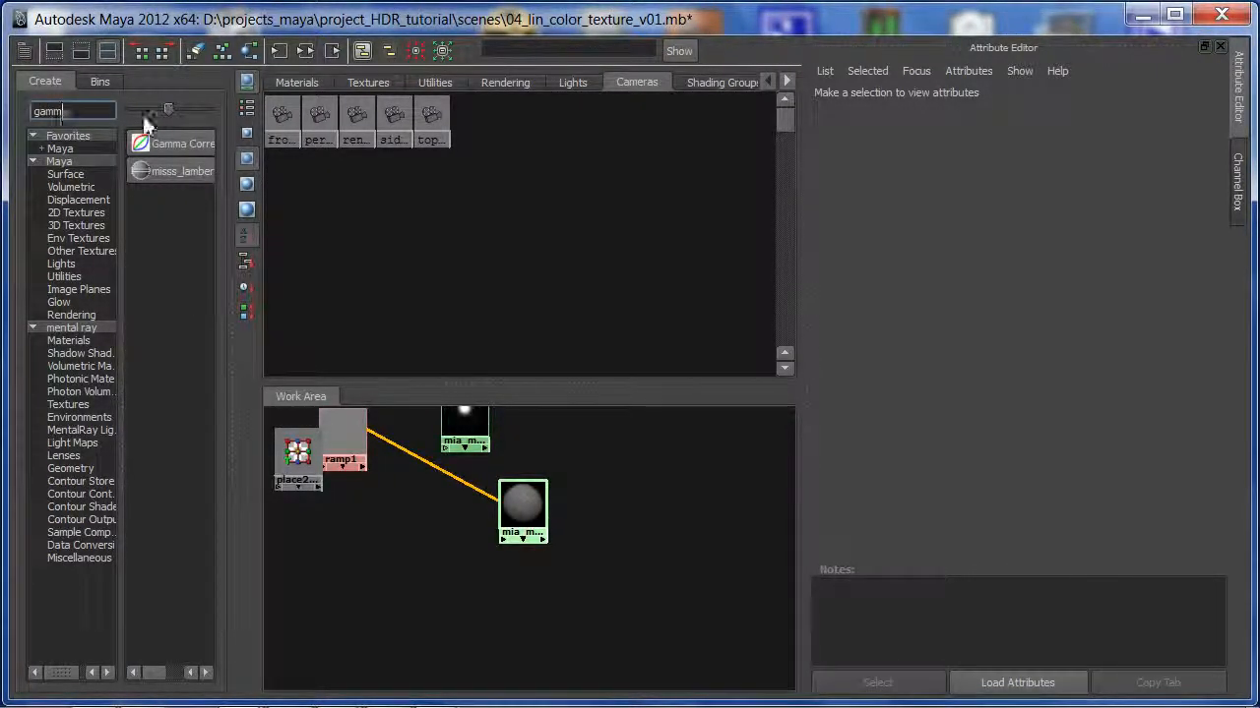
click(169, 143)
drag(415, 500, 437, 534)
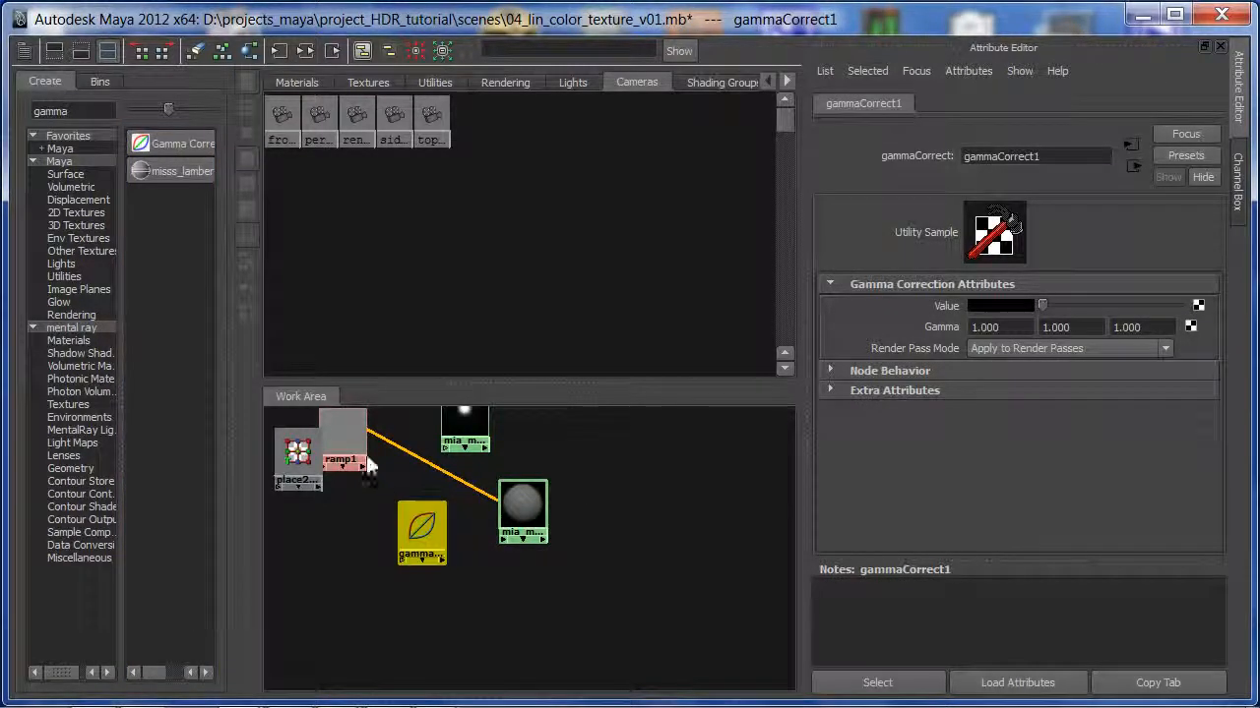
- Replace the direct ramp connection by routing ramp1 through the Gamma Correct node's value into mia_material_x1's diffuse color
middle_drag(356, 450, 936, 301)
click(478, 512)
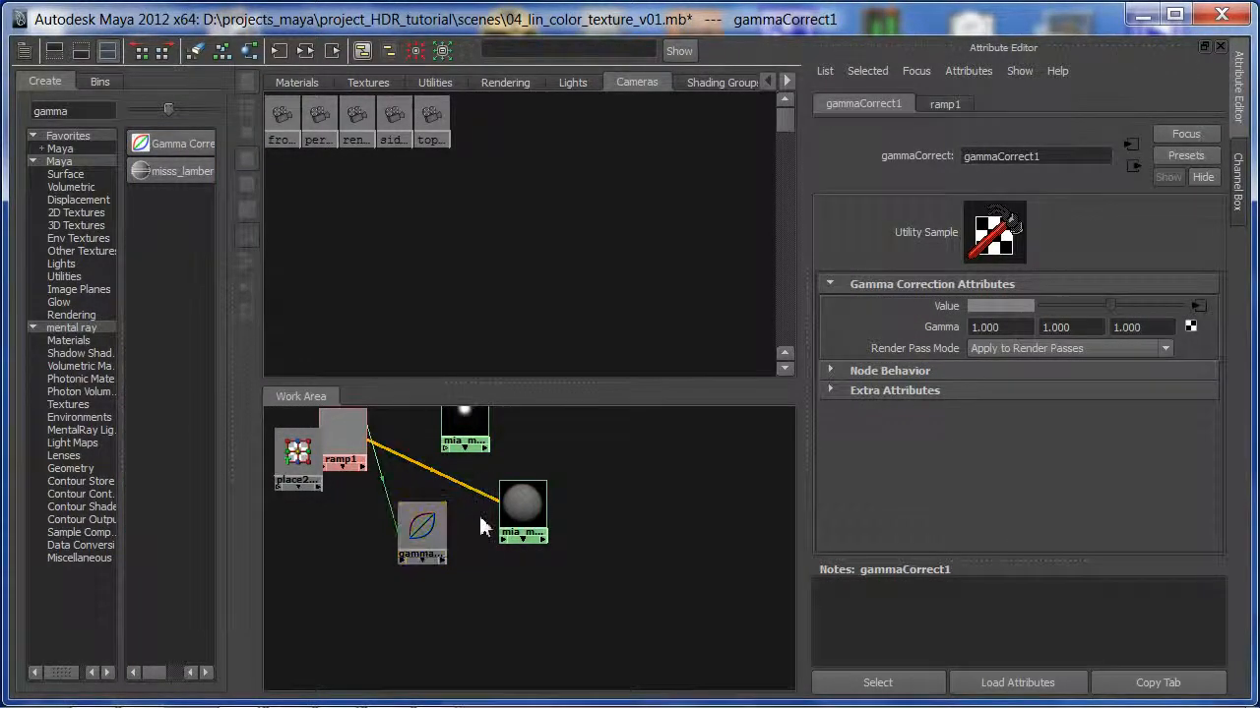
click(537, 498)
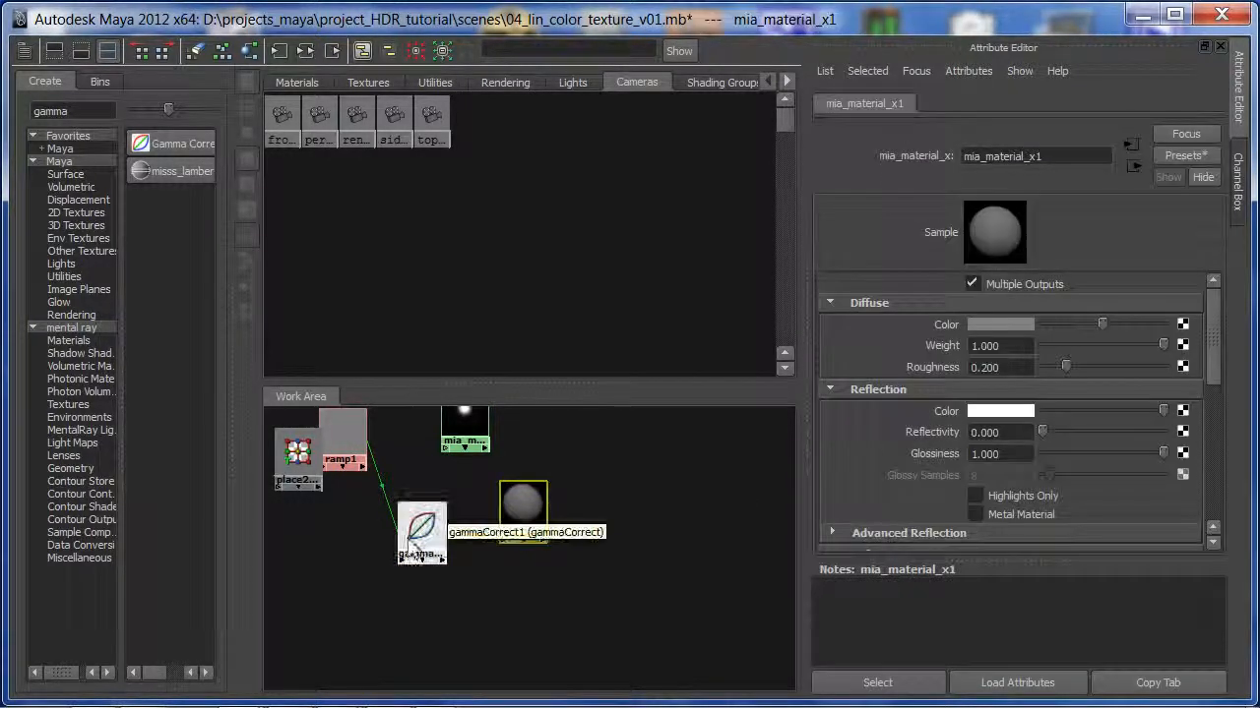
middle_drag(421, 531, 951, 319)
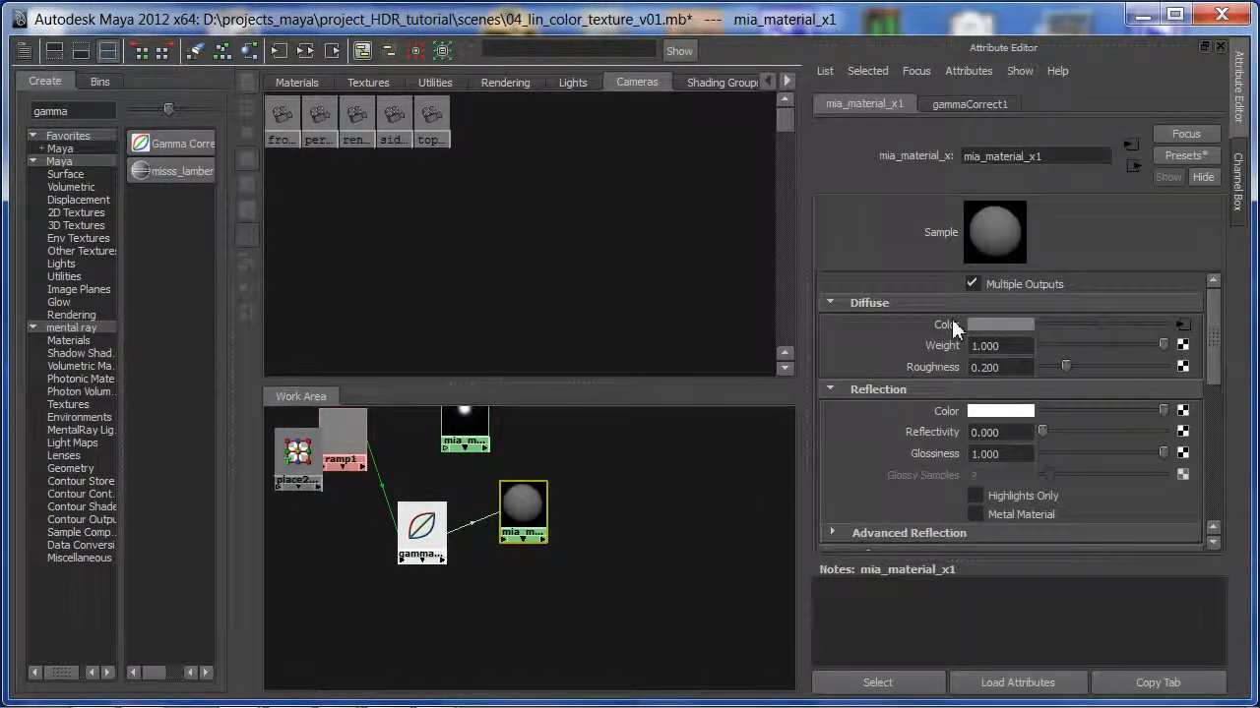
- Set all three gamma channels of the Gamma Correct node to 0.45
click(421, 532)
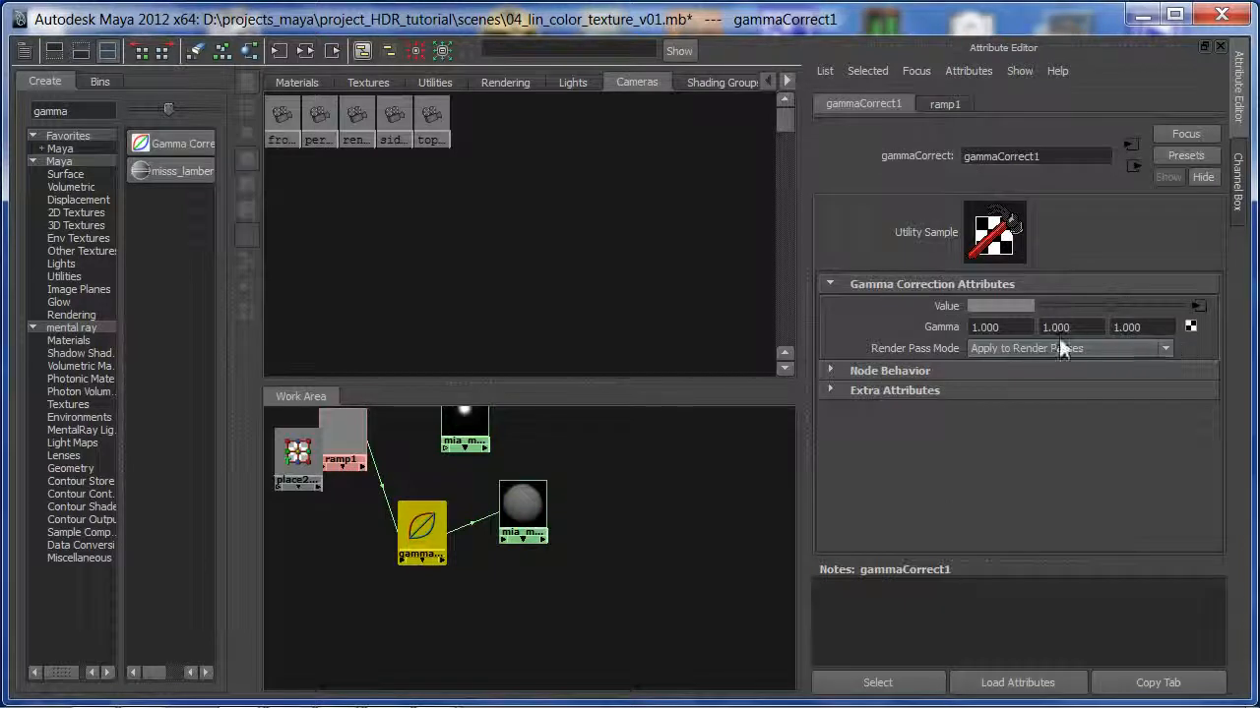
double_click(973, 333)
text(0.45)
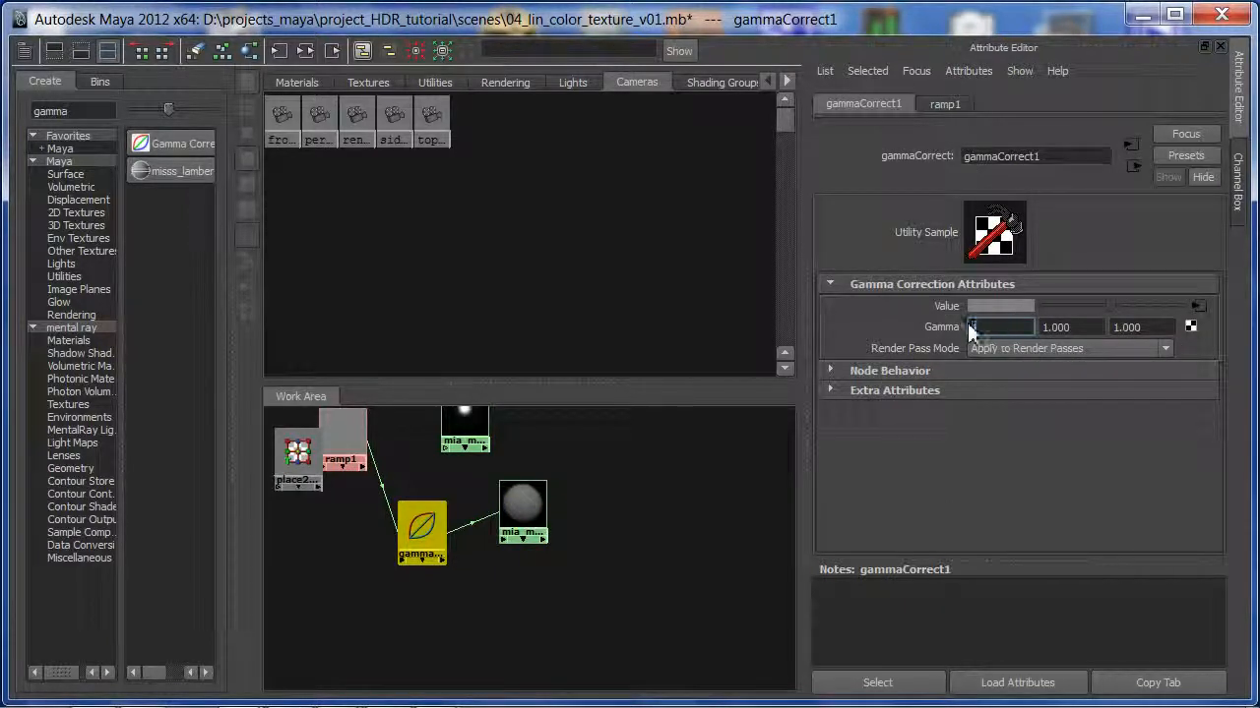
key(Tab)
text(0.45)
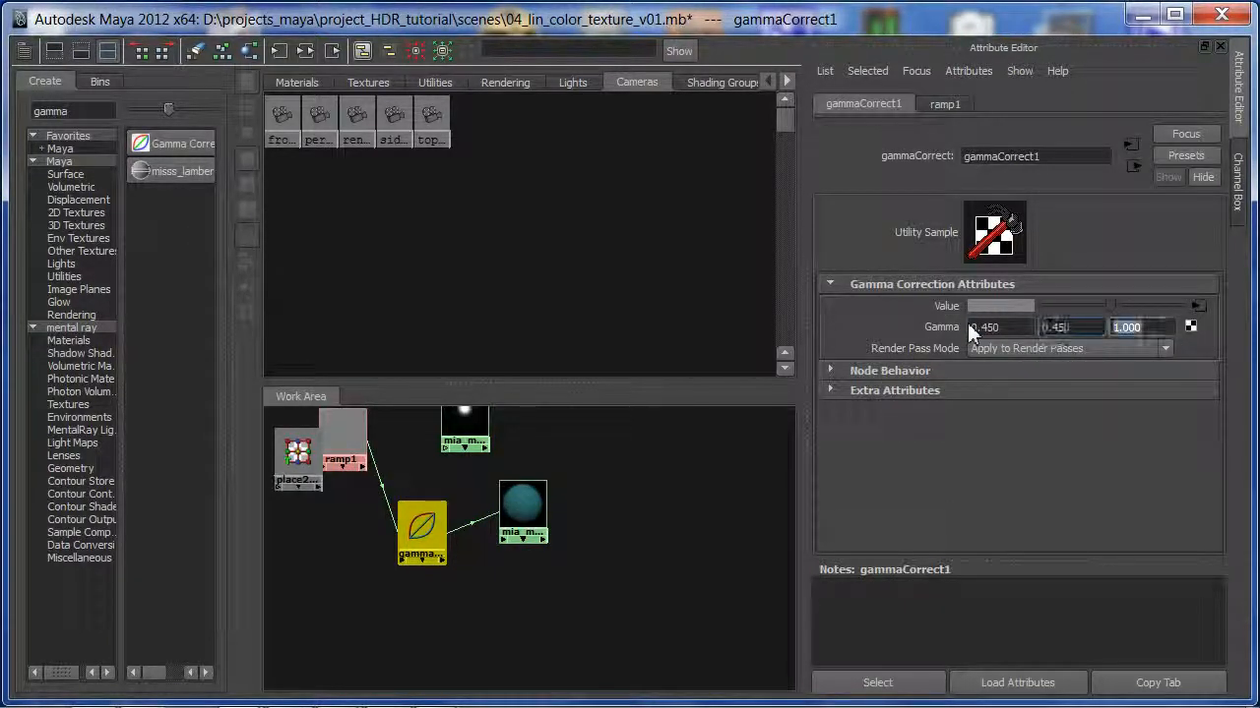
key(Tab)
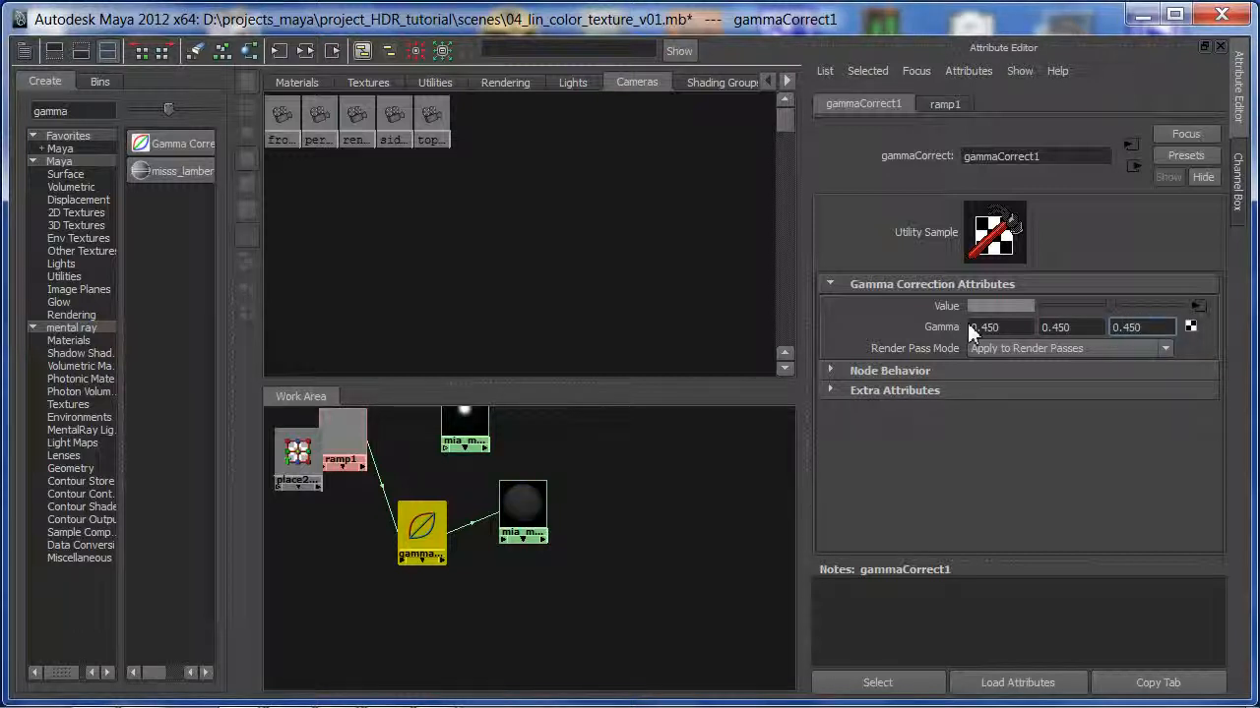
click(701, 532)
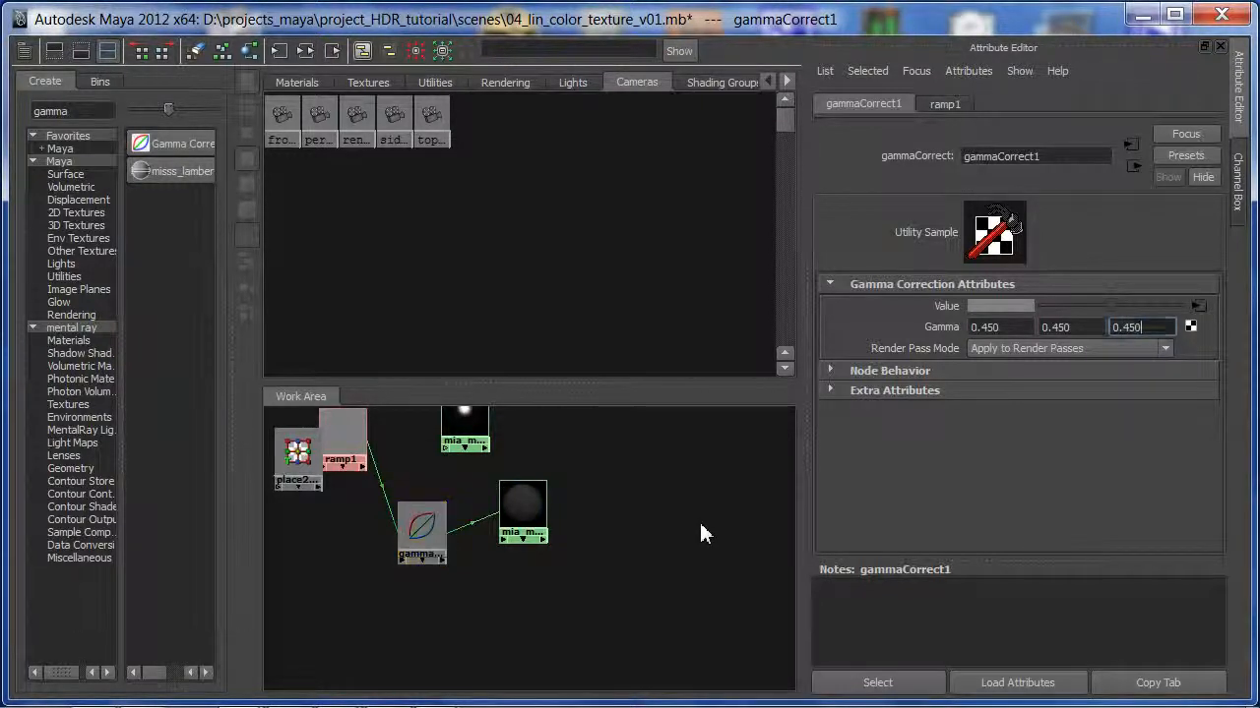
- Arrange the ramp, Gamma Correct and mia_material_x1 nodes in a row in connection order for a close view
click(420, 528)
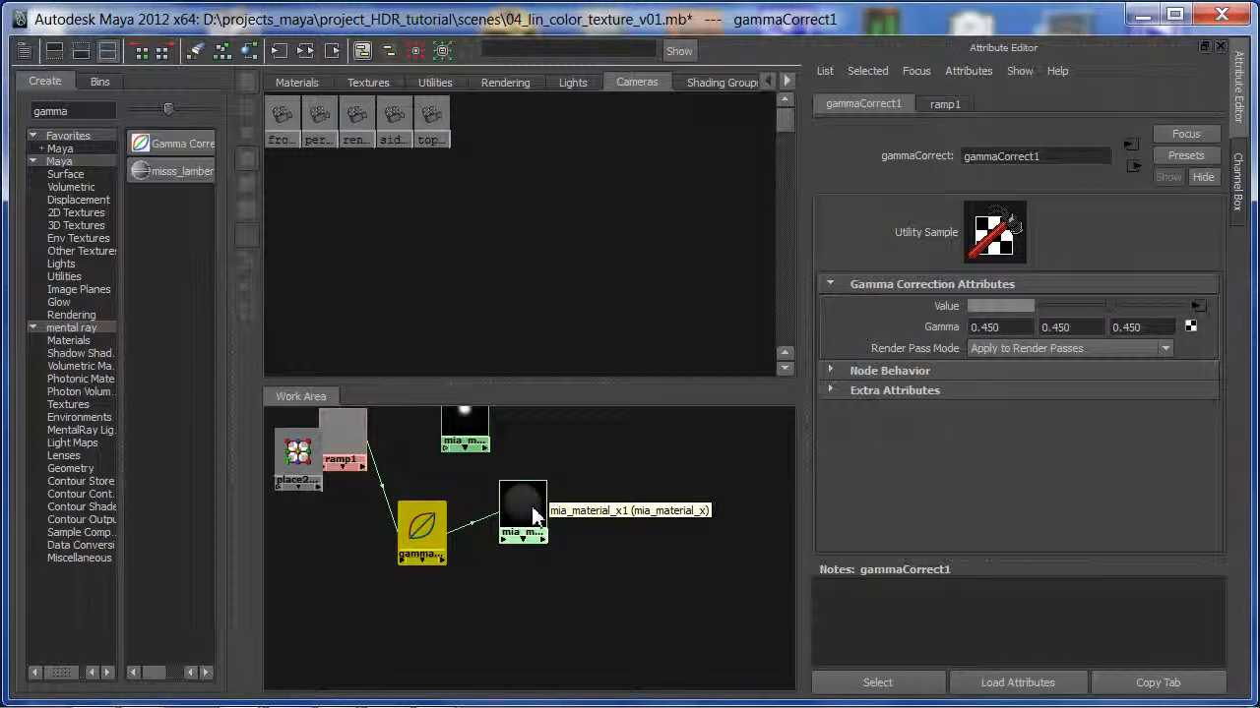
drag(341, 459, 439, 546)
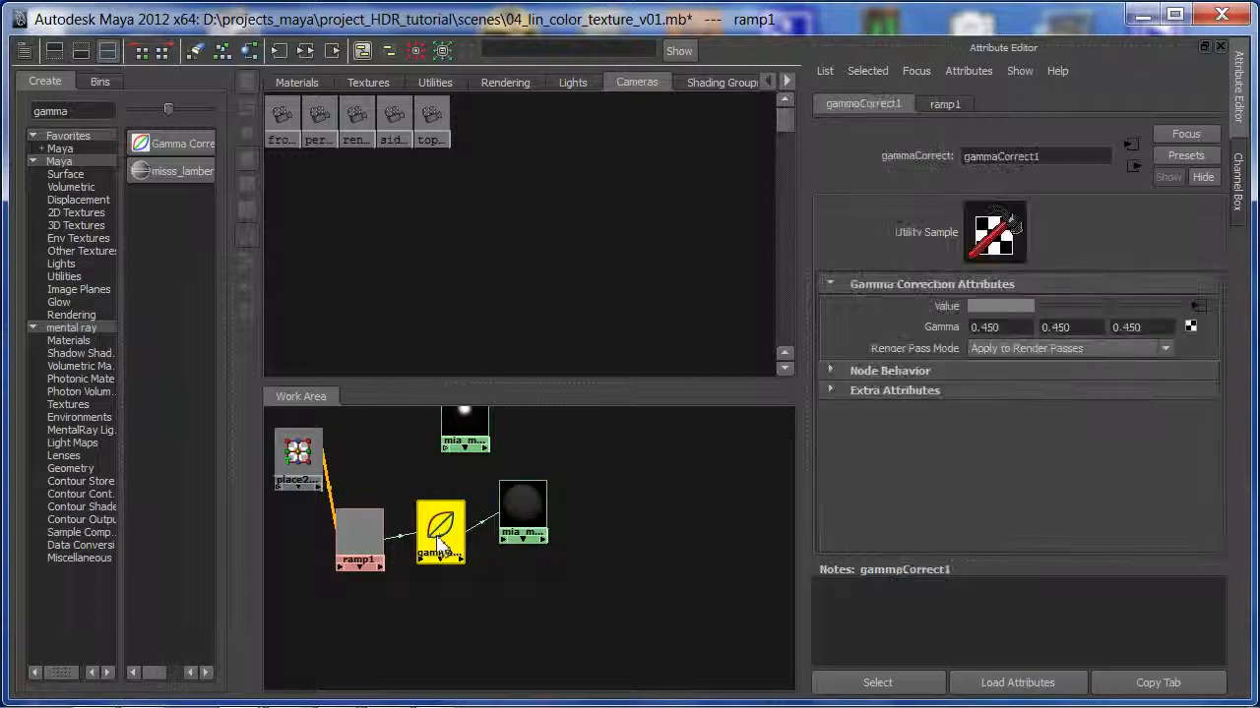
drag(524, 507, 511, 514)
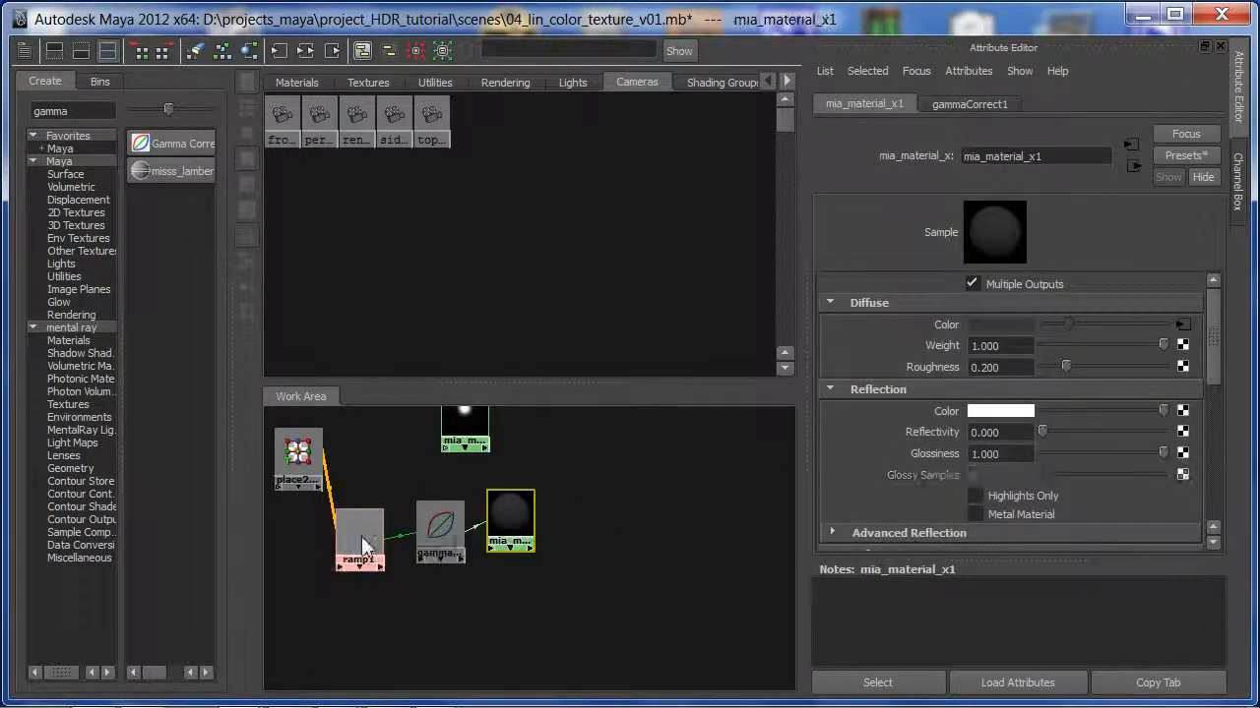
drag(362, 546, 360, 539)
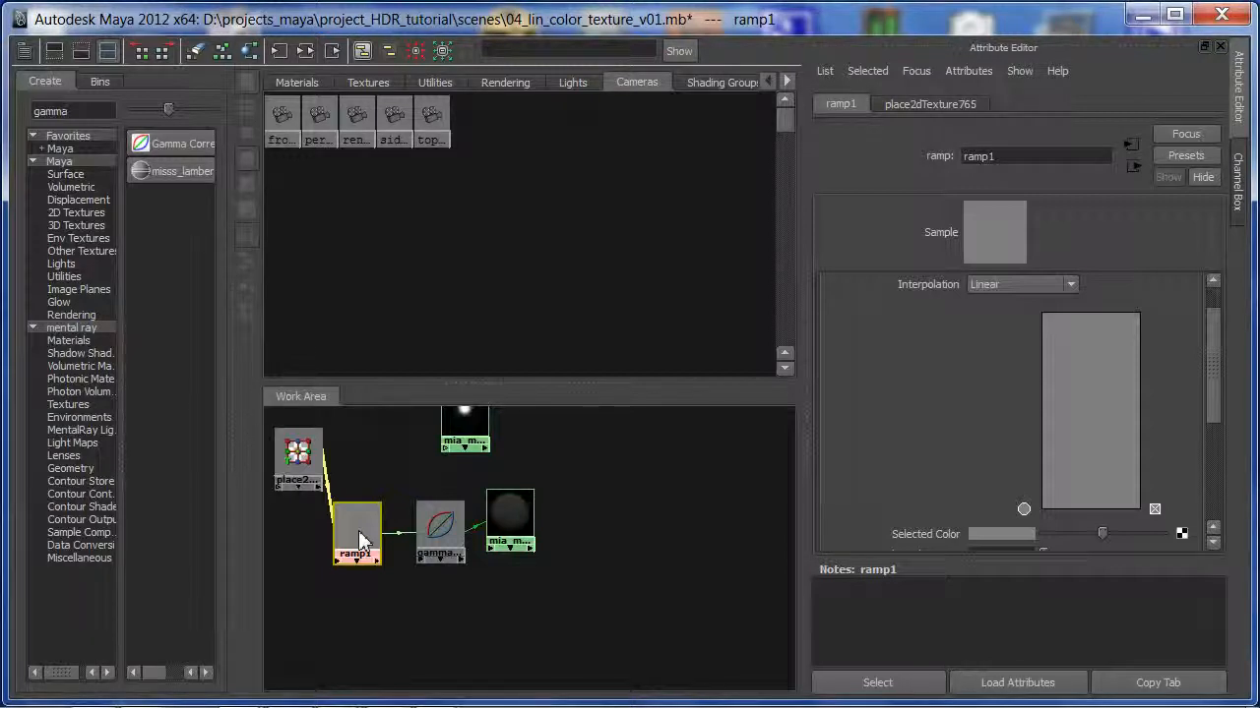
middle_drag(360, 540, 433, 536)
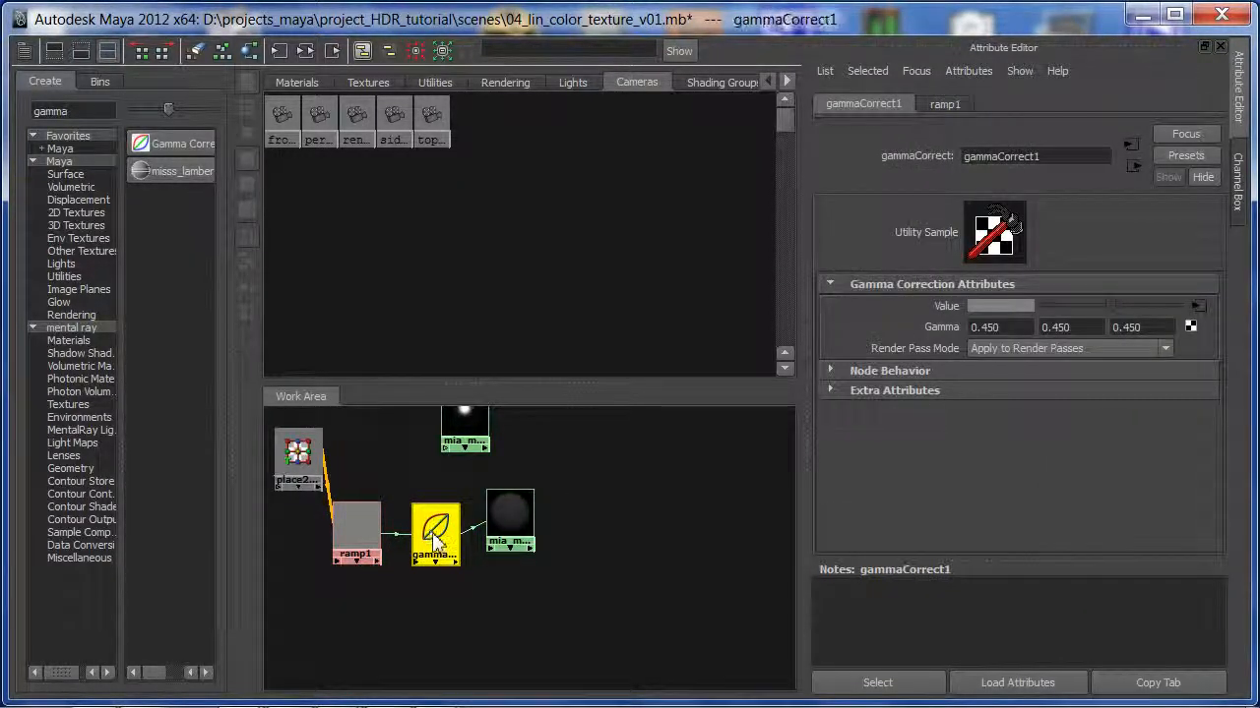
scroll(449, 501, up, 3)
alt+right_drag(450, 495, 551, 472)
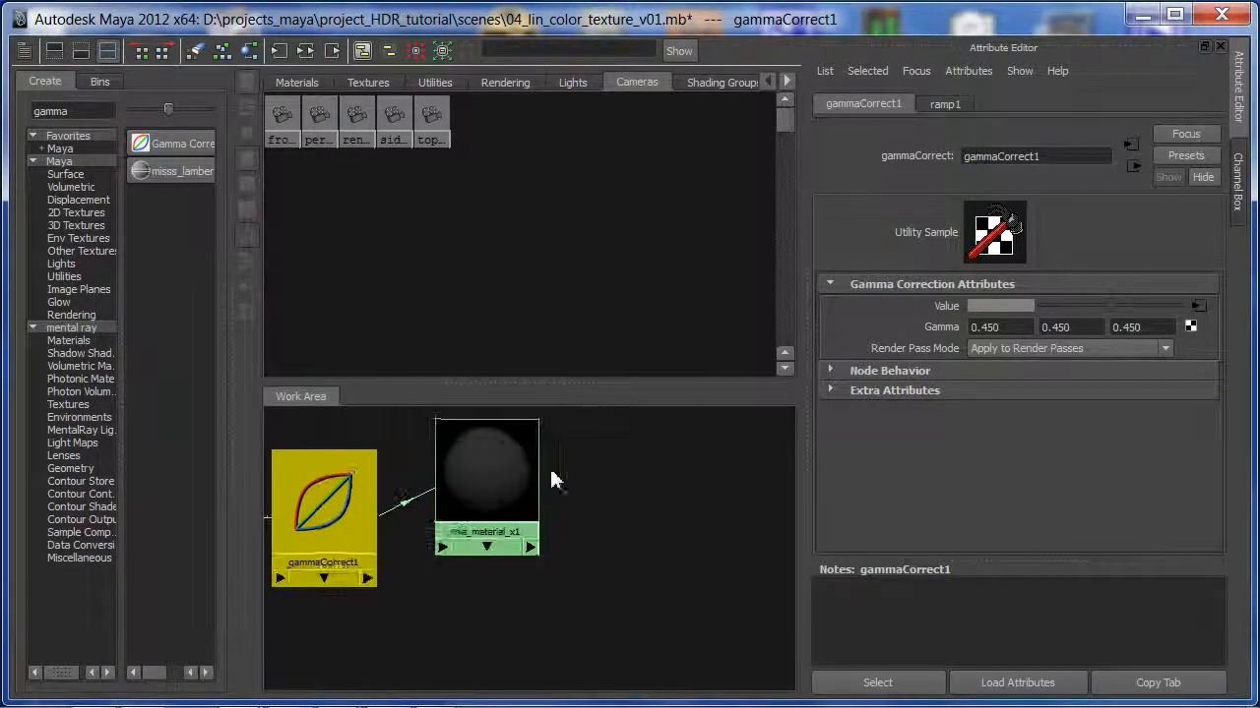
alt+middle_drag(522, 517, 684, 548)
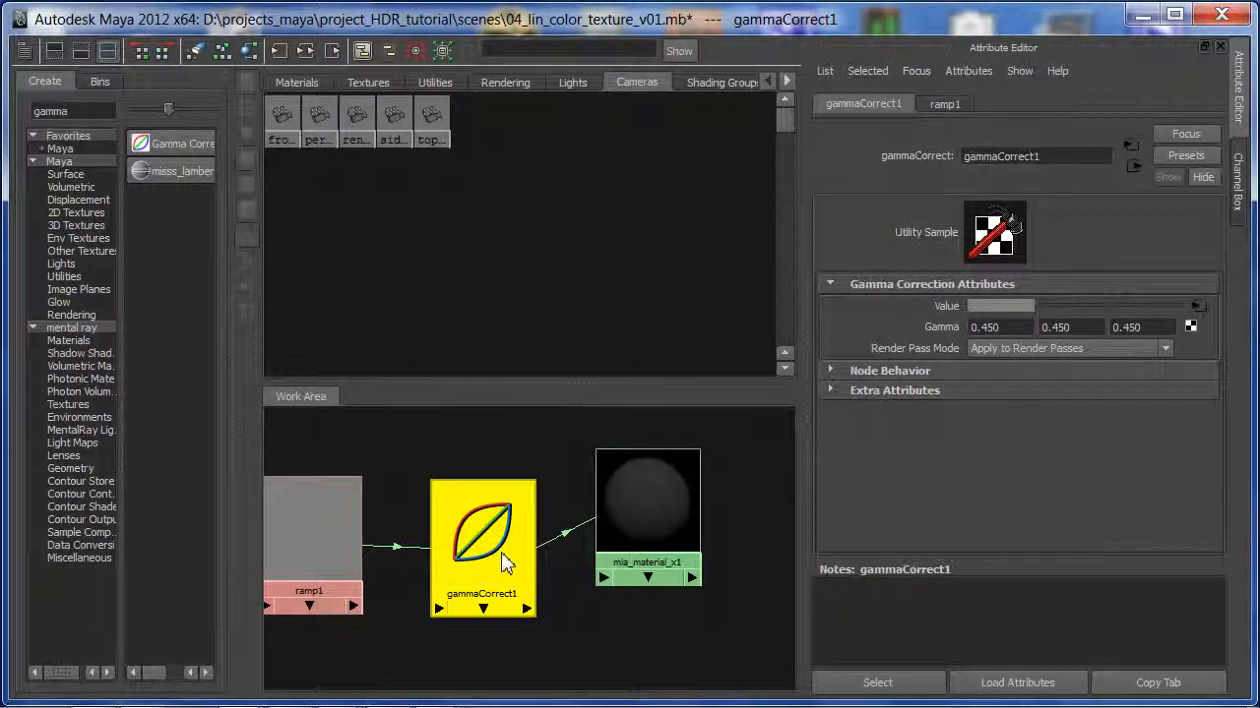
- Enlarge the Render View to examine the rendered spheres and look through its image file options
click(562, 496)
key(space)
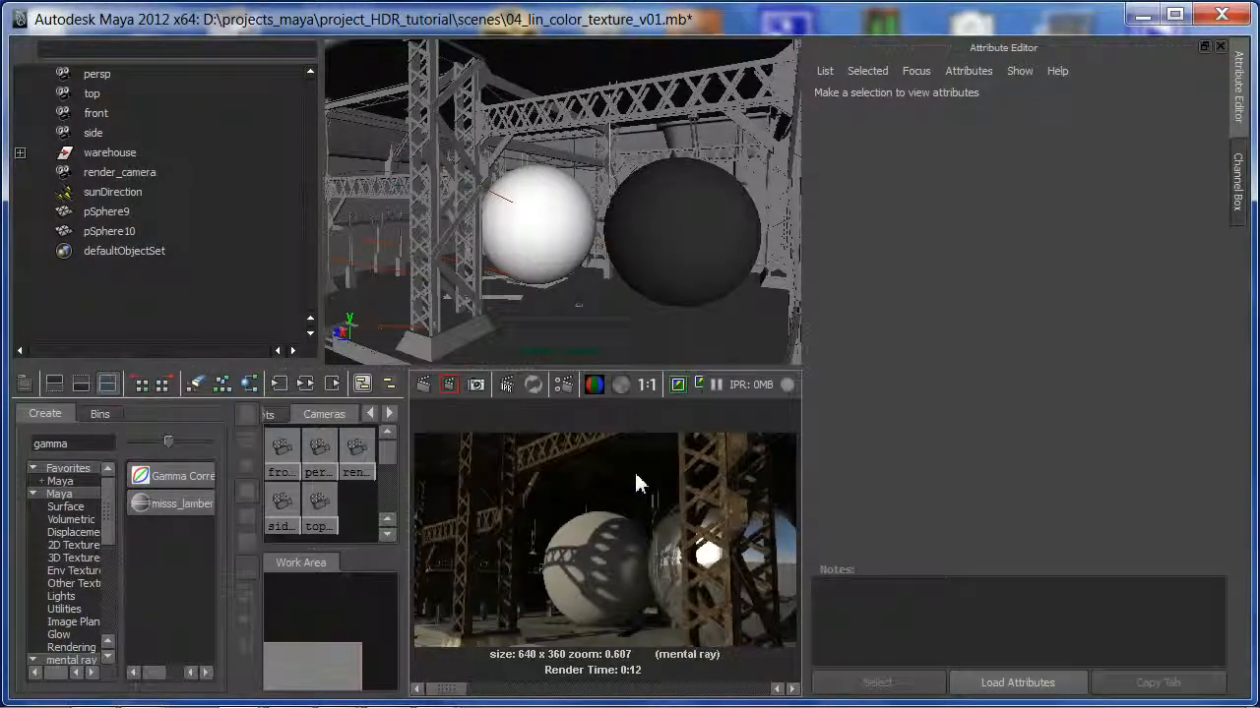
key(space)
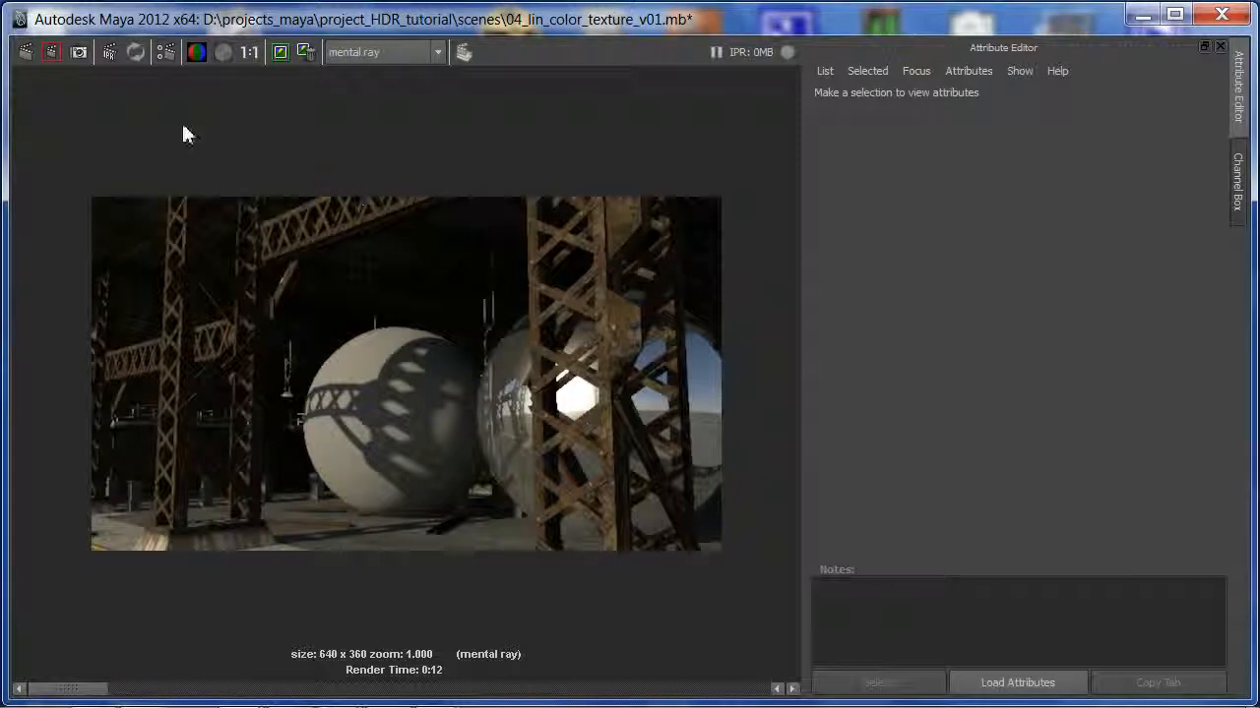
right_click(324, 173)
mouse_move(354, 177)
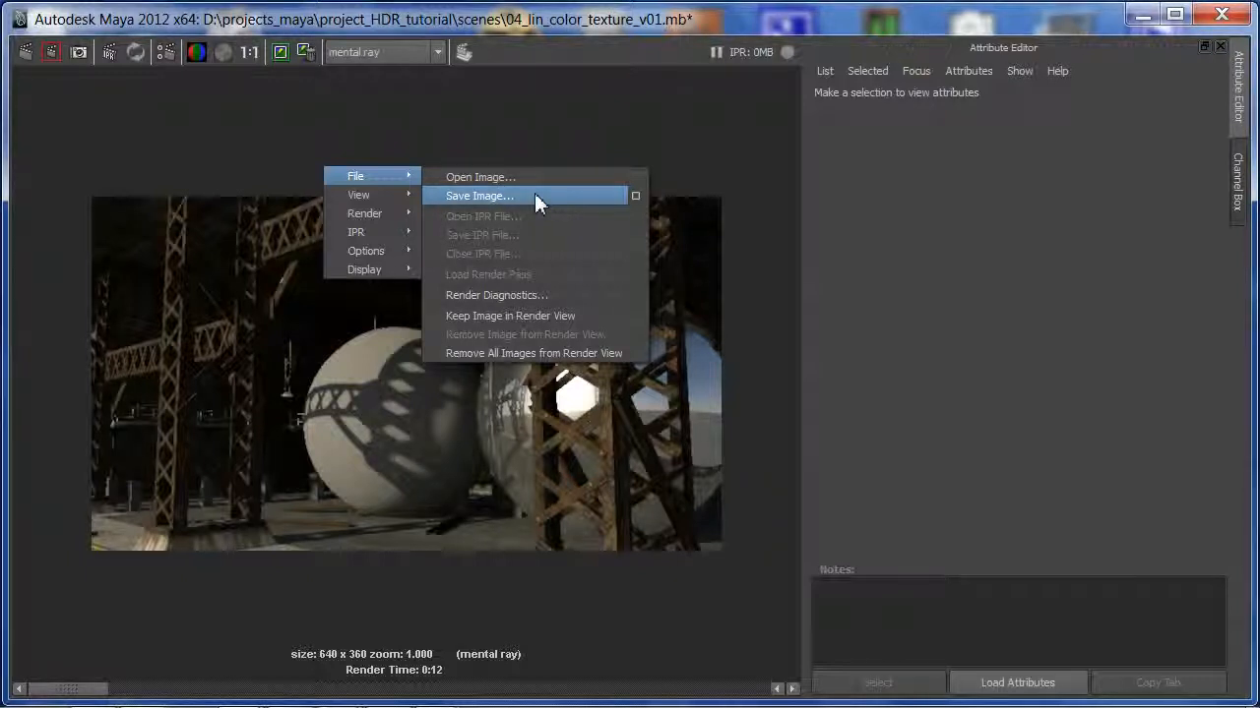
click(681, 130)
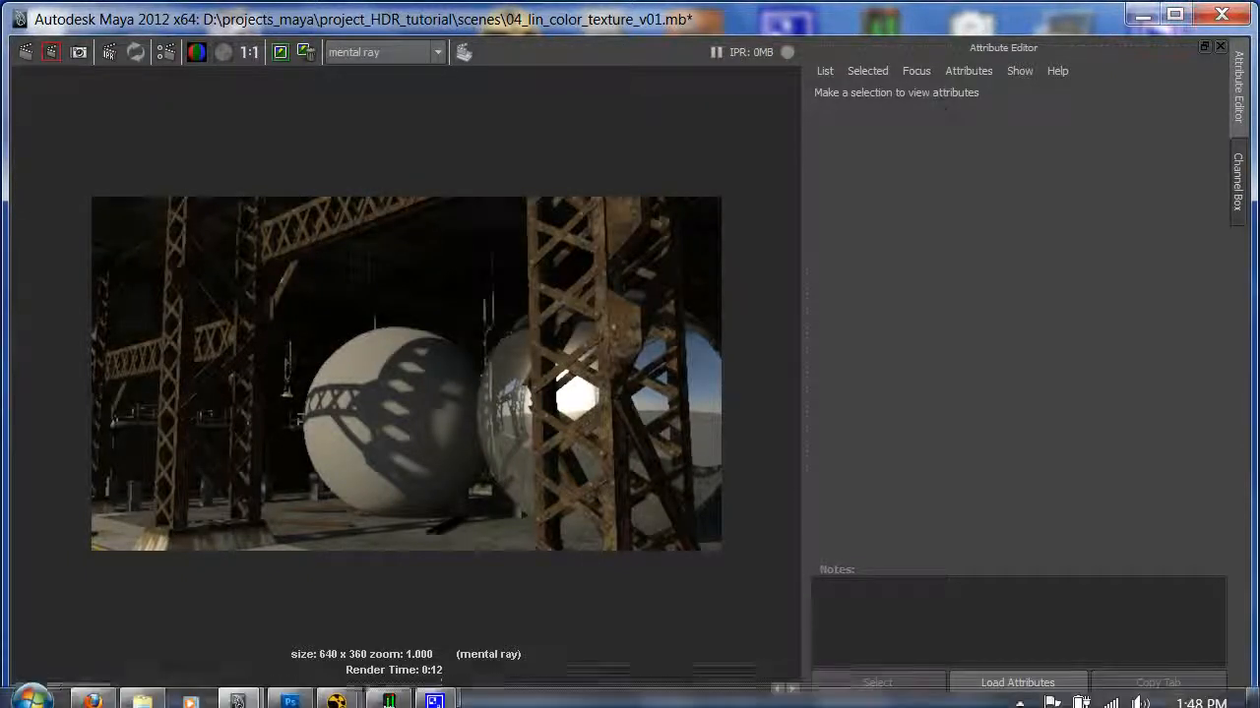
- Switch to NukeX and read in 04_lin_color_texture_v01.exr from the project's images/tmp folder
mouse_move(337, 694)
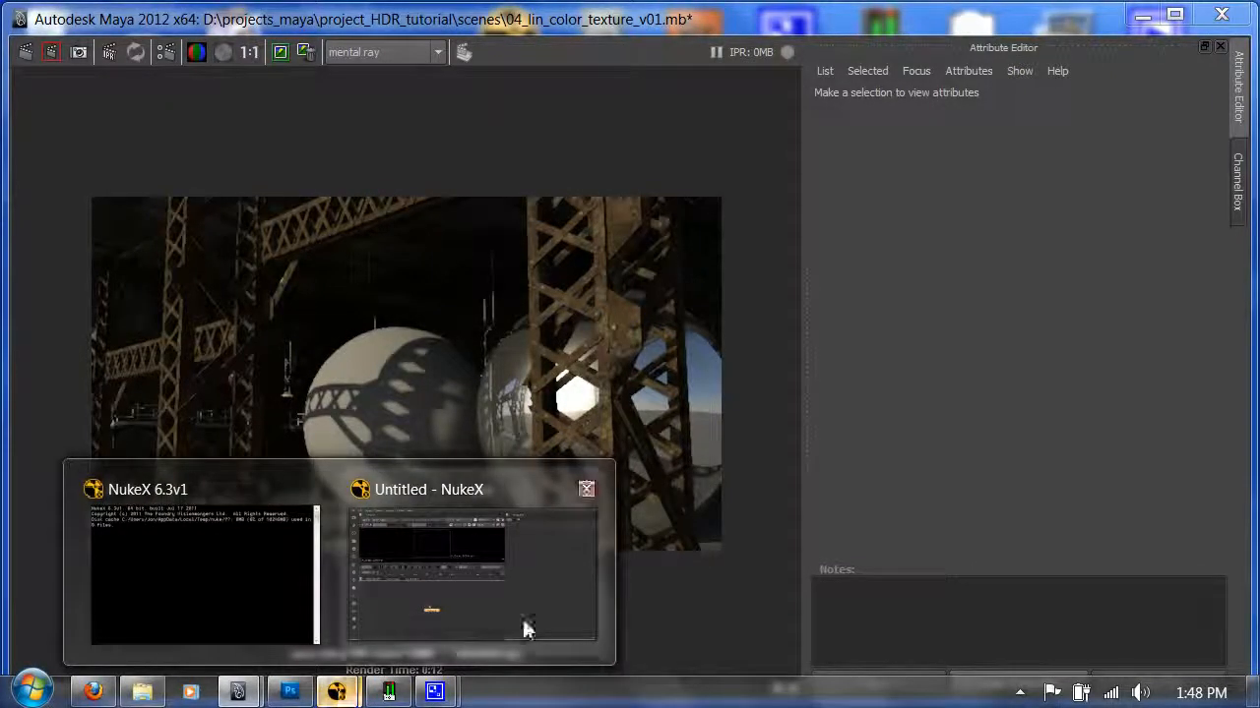
click(527, 620)
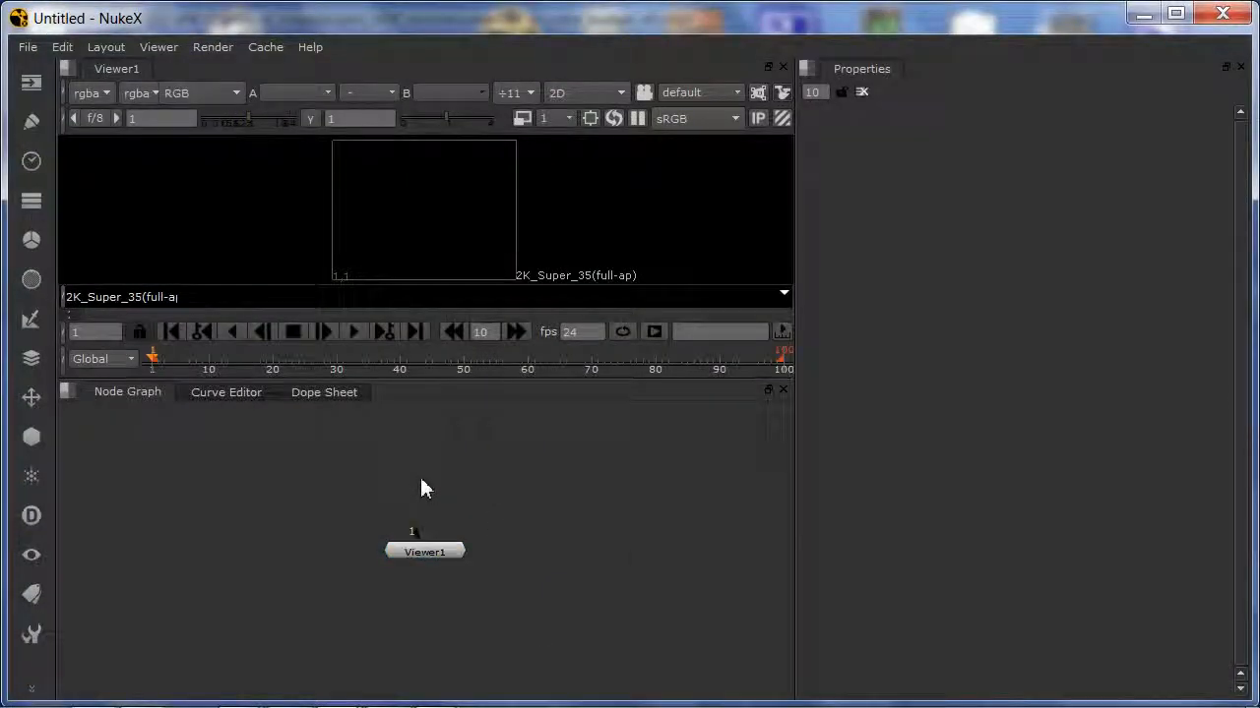
key(r)
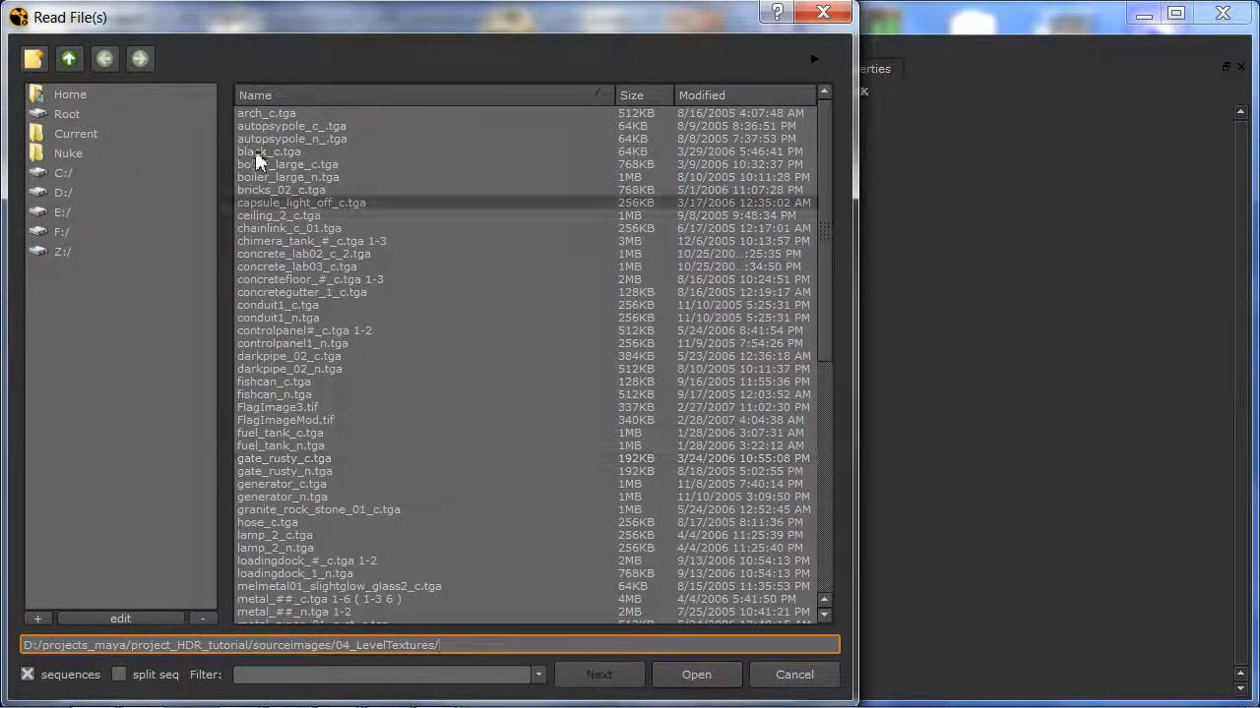
click(69, 61)
click(69, 65)
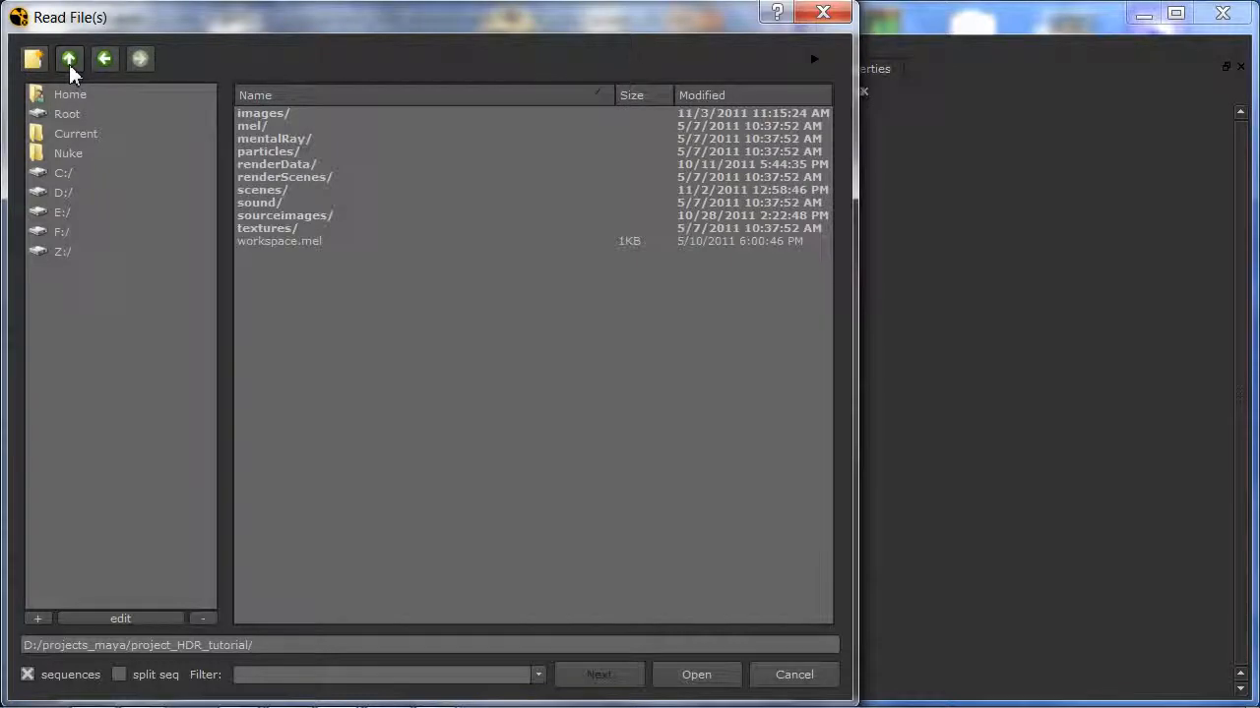
double_click(261, 116)
double_click(258, 115)
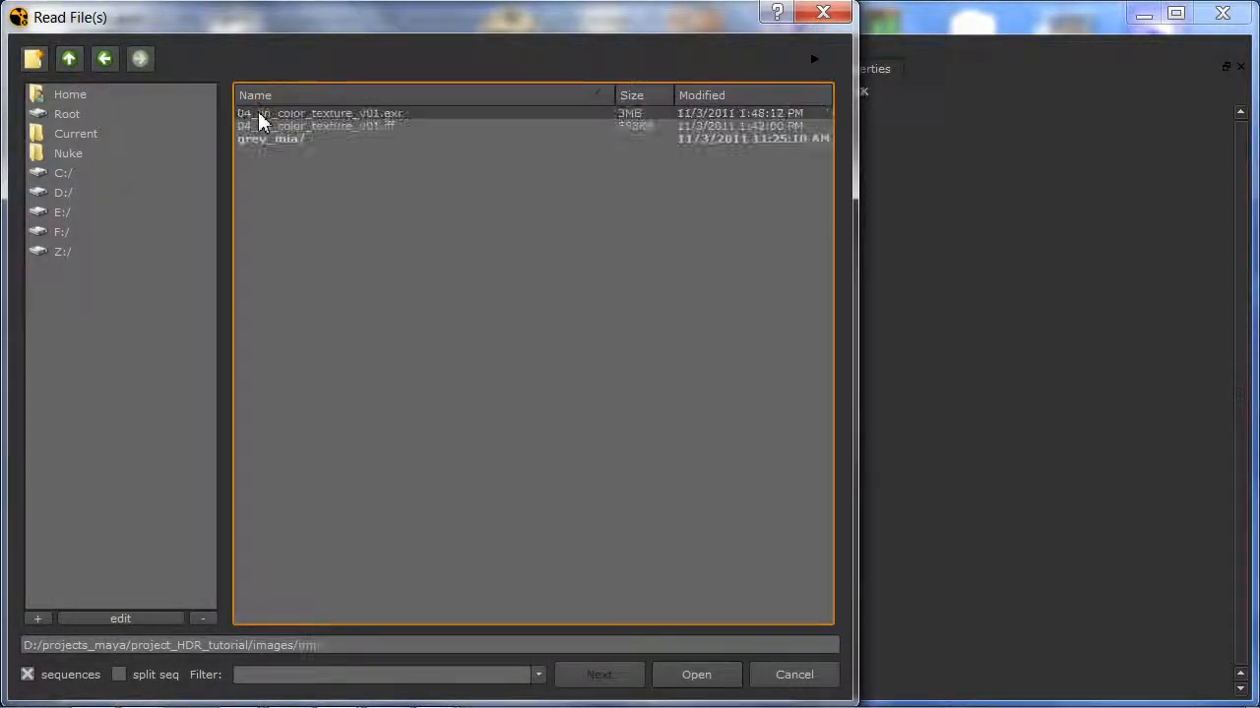
click(425, 117)
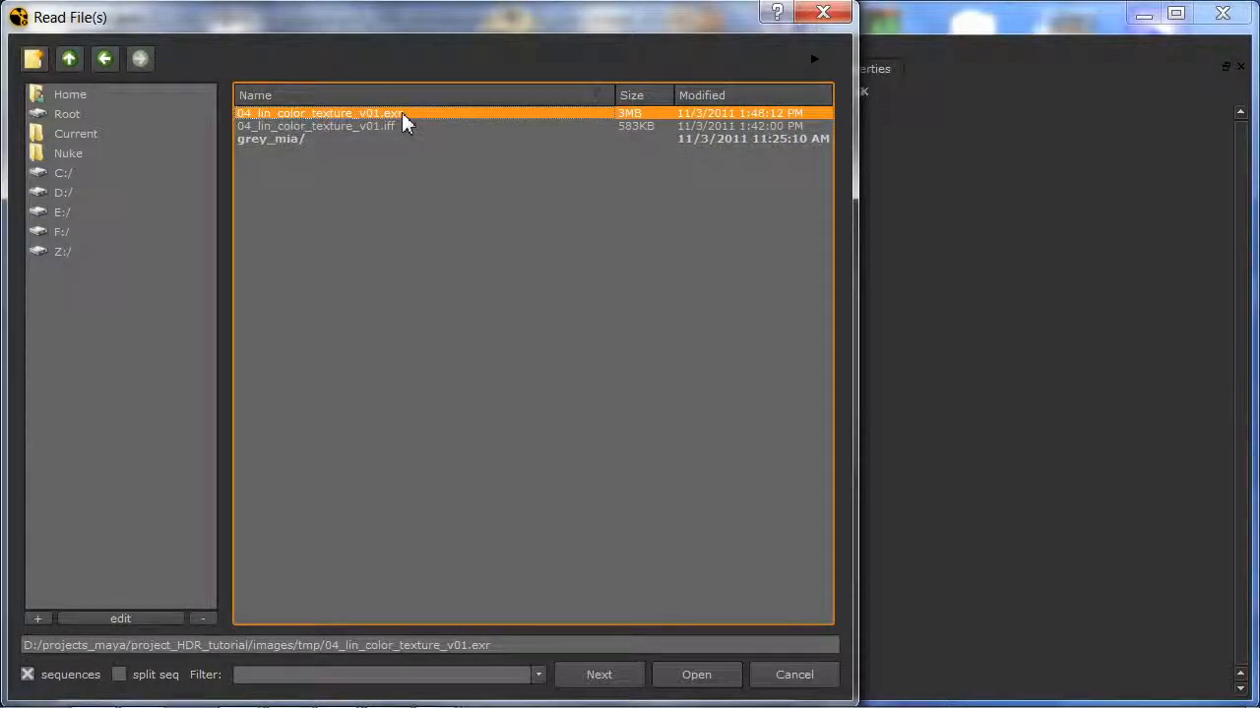
click(696, 675)
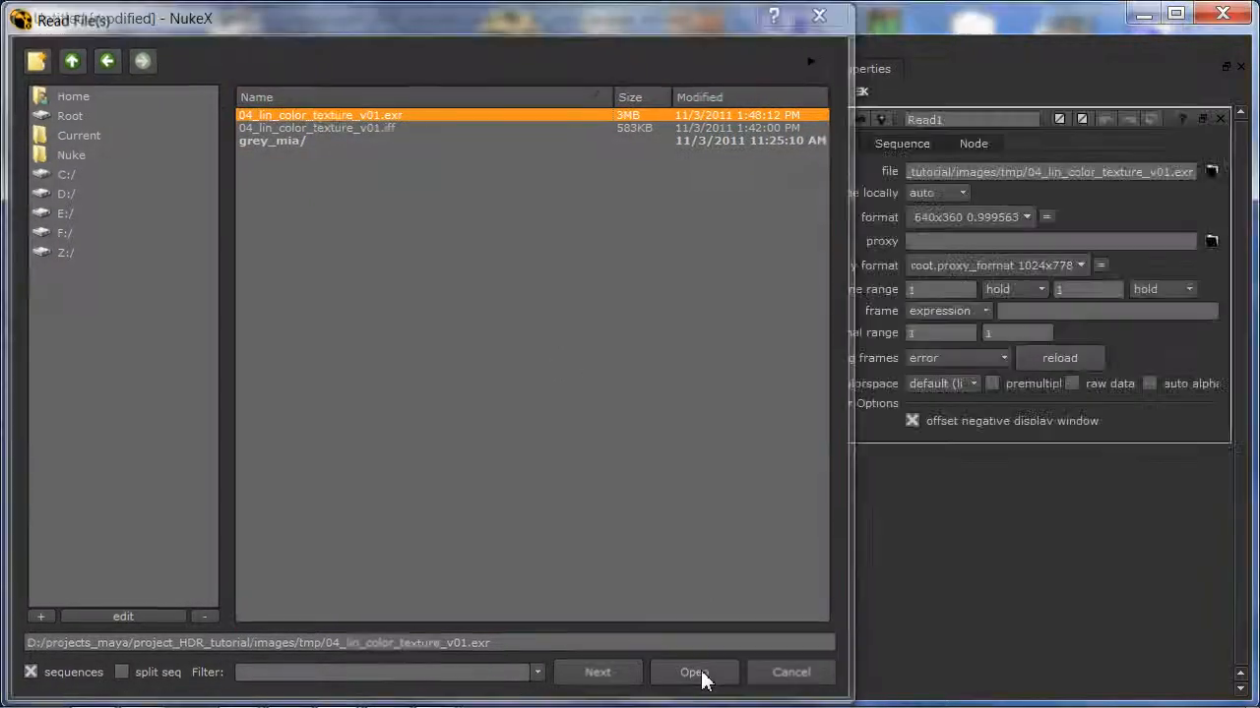
- Show the loaded render in the viewer, enlarge the viewer area and fit the image to it
key(1)
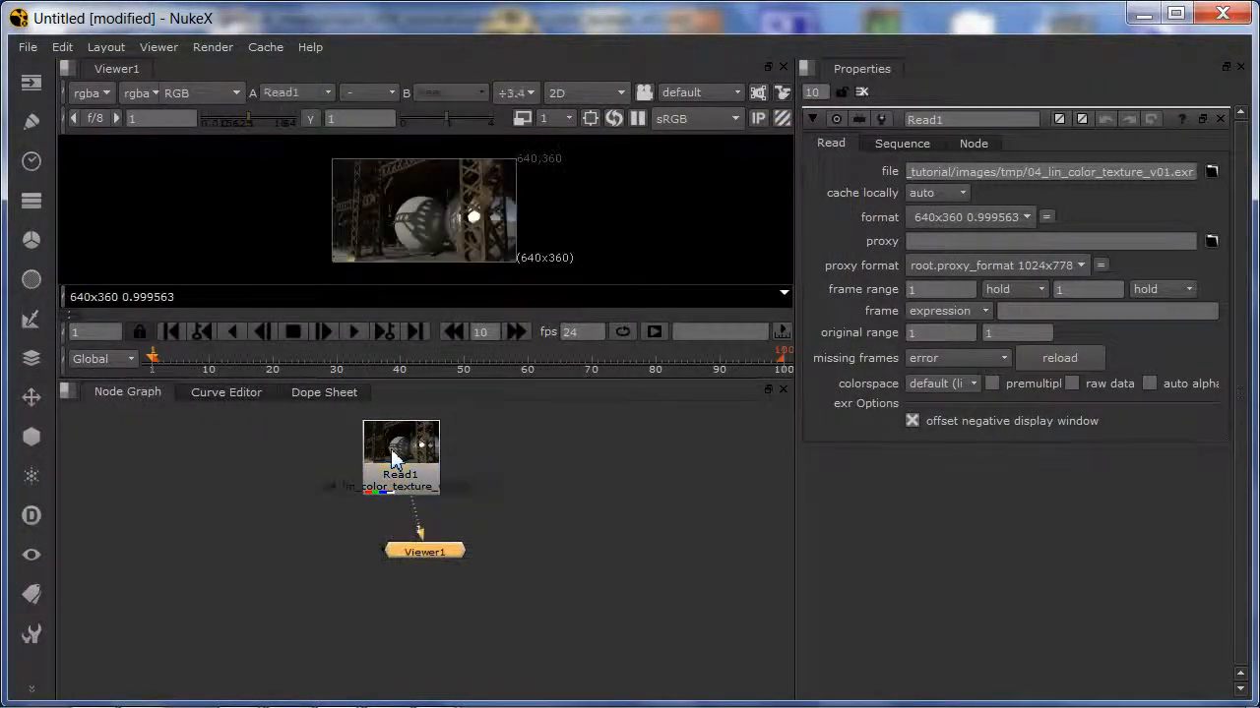
drag(537, 379, 539, 608)
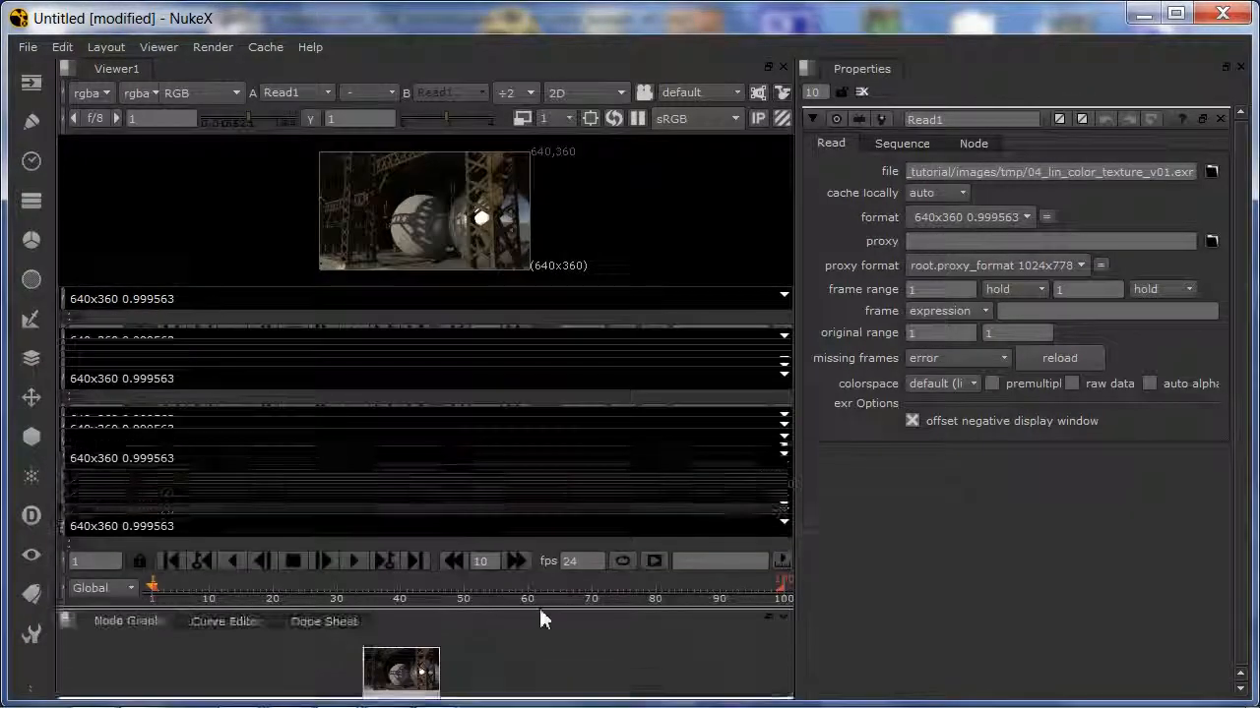
key(f)
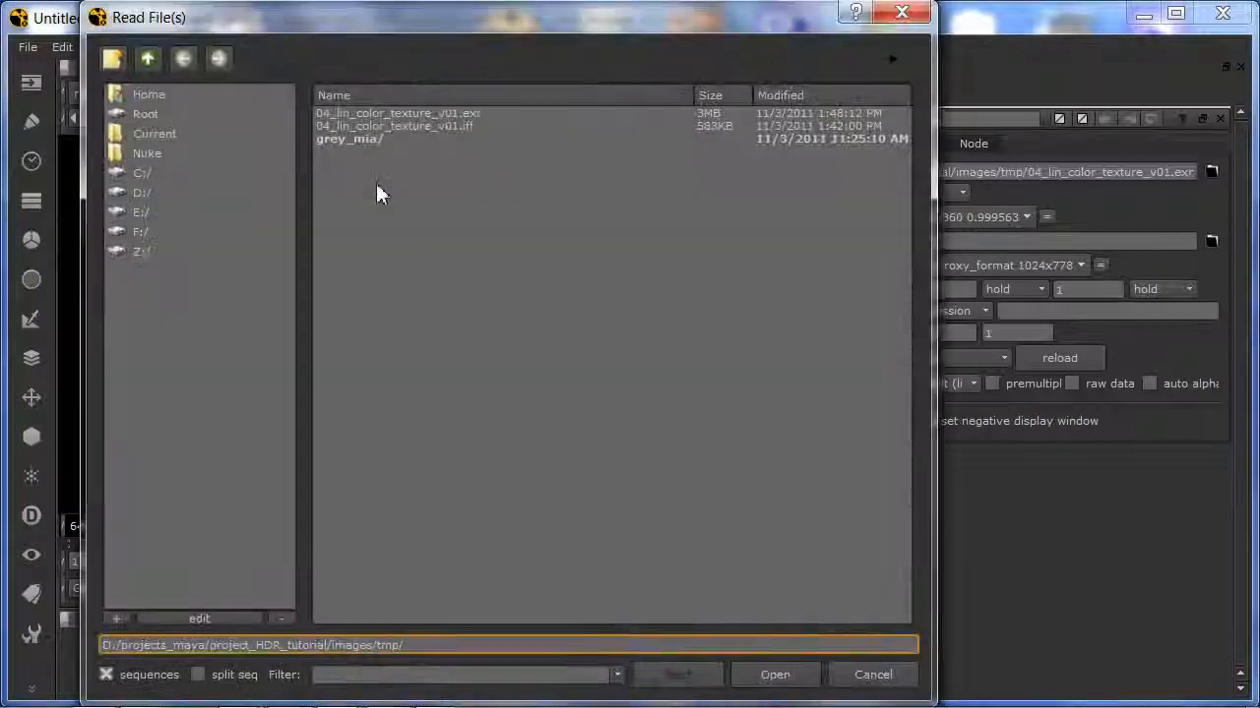
- Read in the texture gate_rusty_c.tga from the project's sourceimages/04_LevelTextures folder
click(147, 59)
click(146, 59)
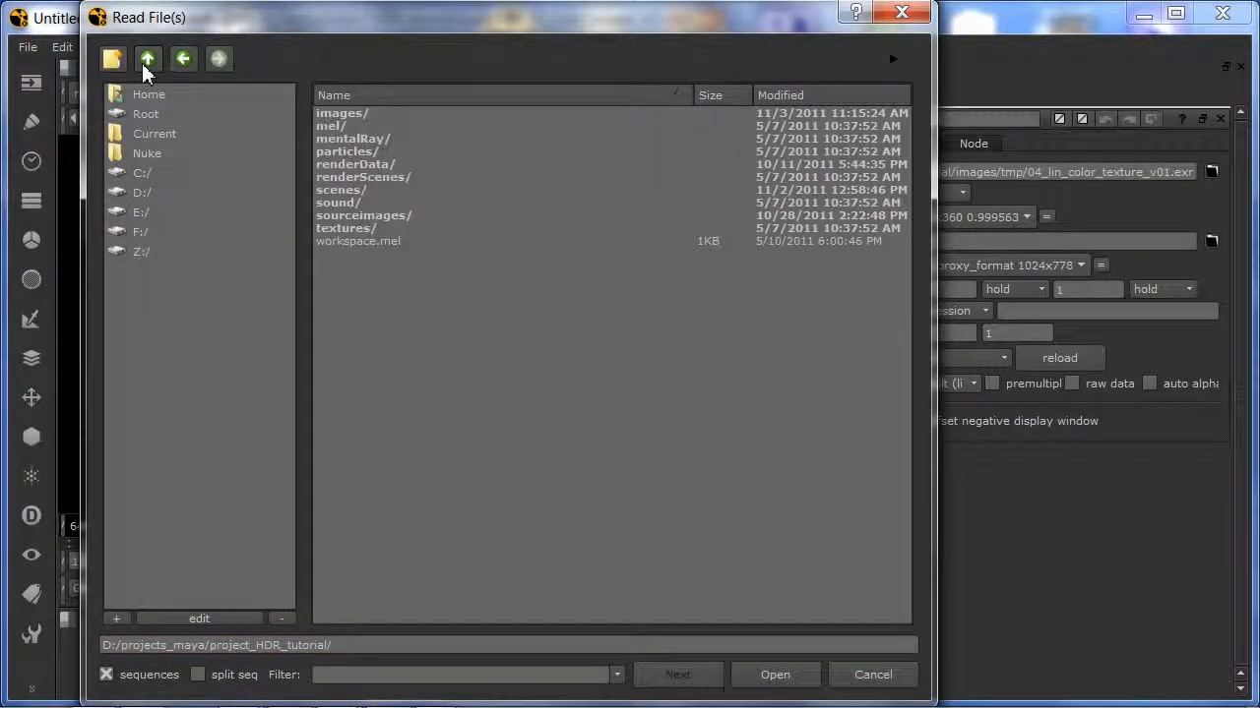
double_click(386, 215)
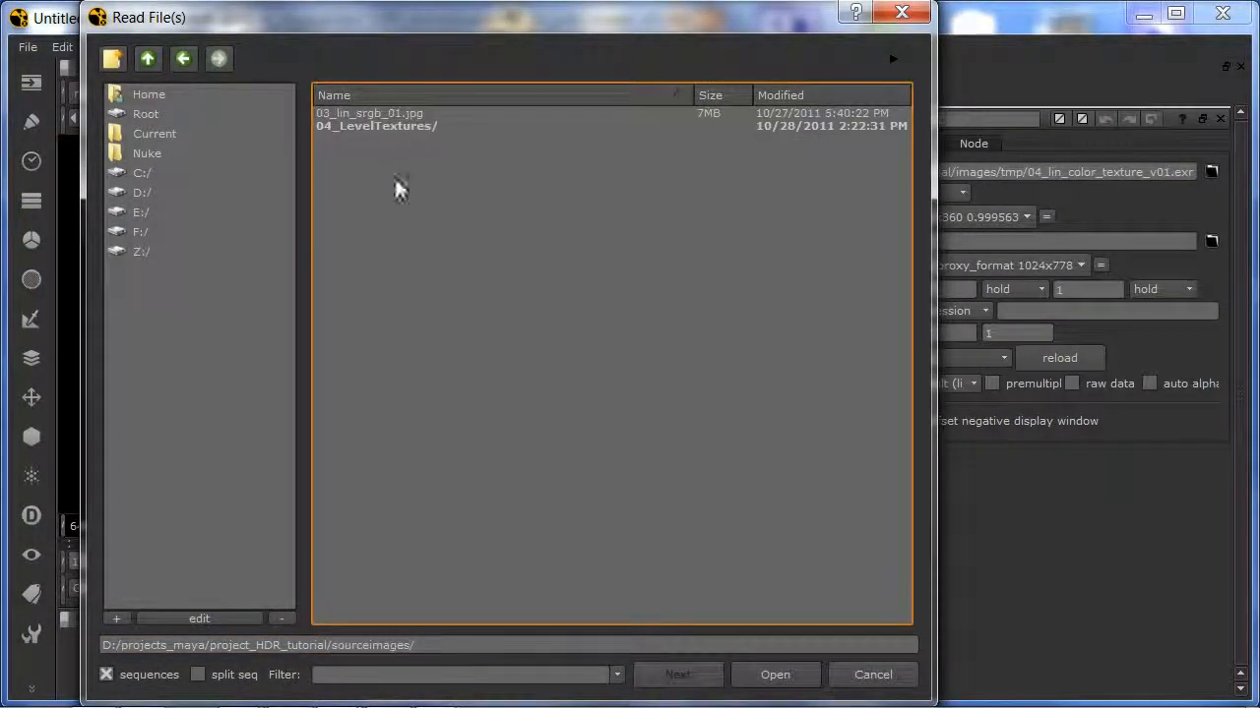
double_click(411, 127)
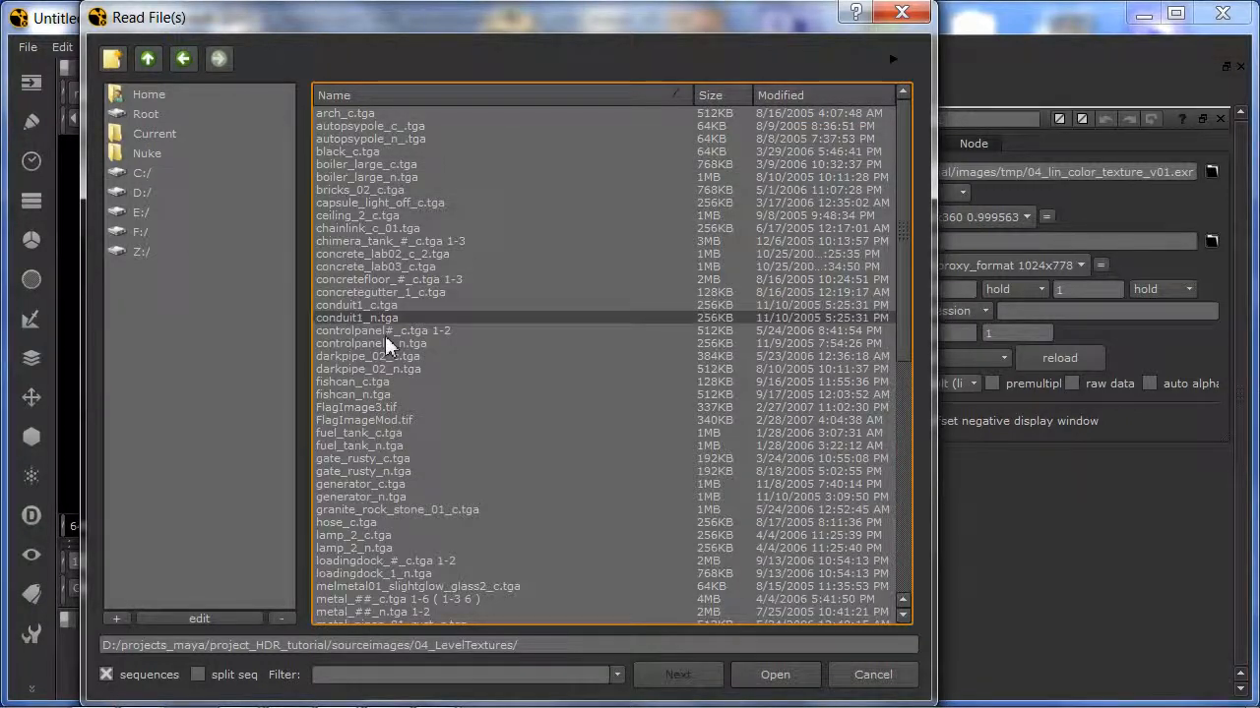
click(405, 460)
click(755, 675)
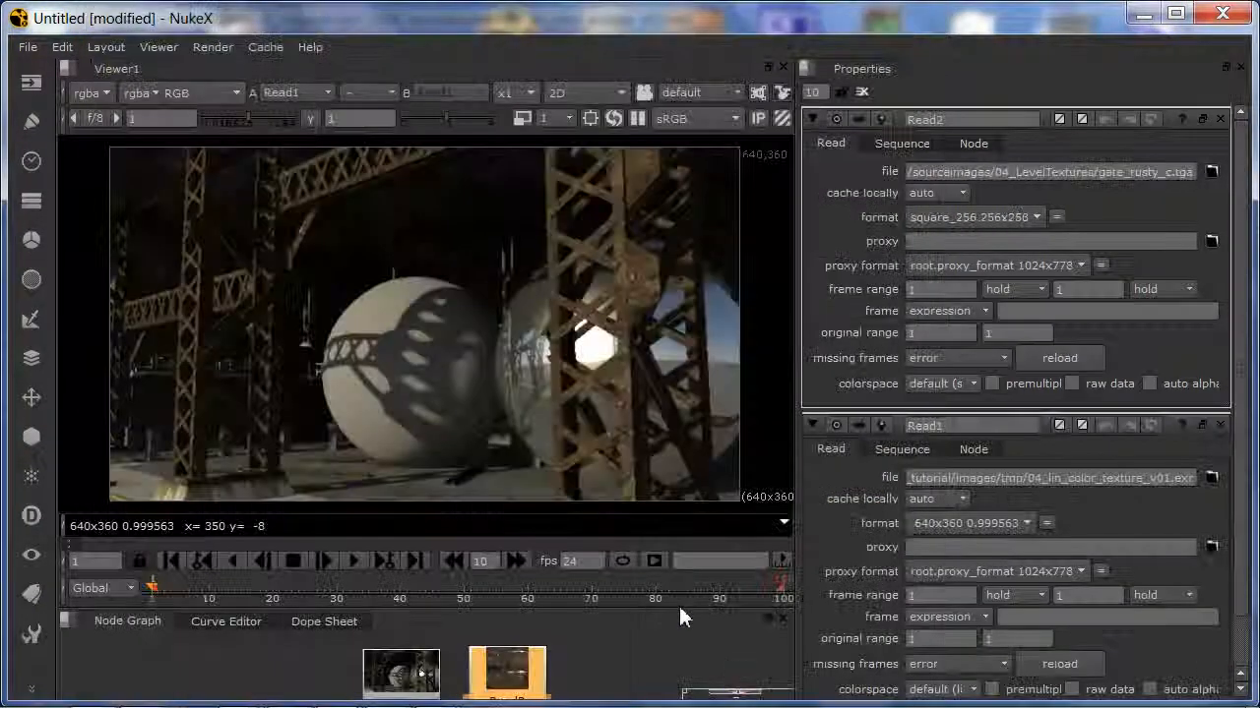
- Compare the rusty gate texture with the EXR render in the viewer and review the settings of both Read nodes
key(1)
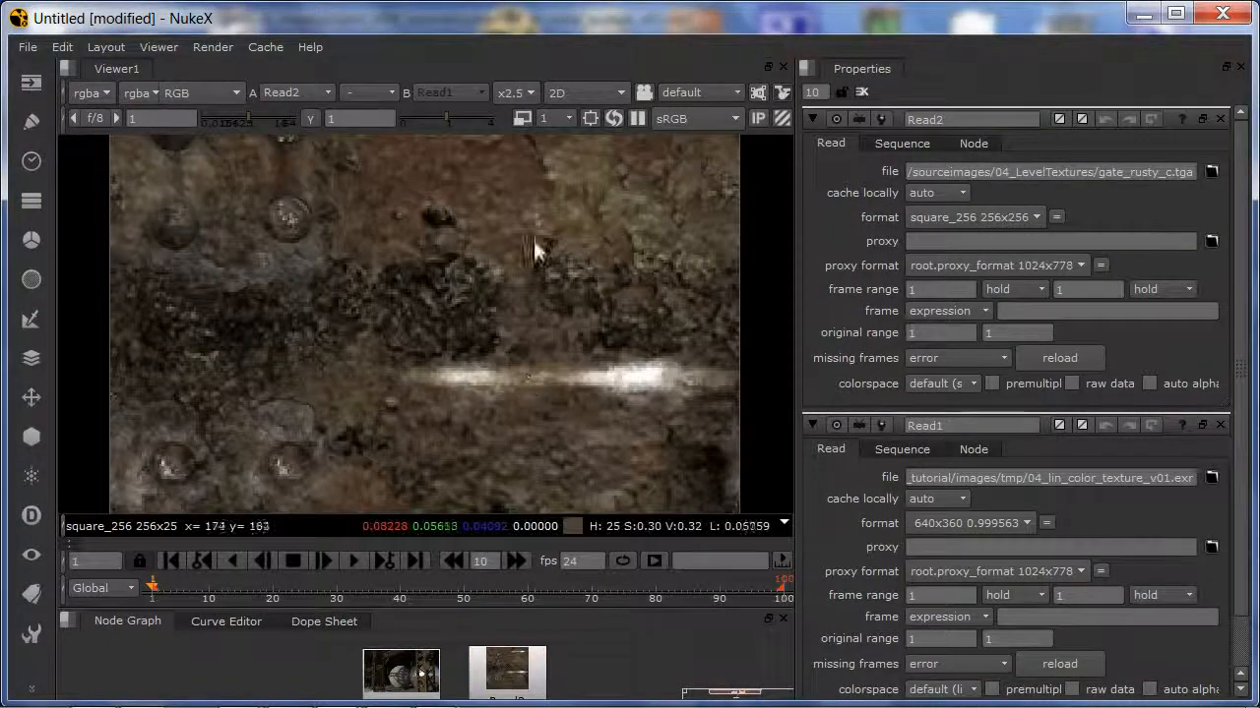
key(1)
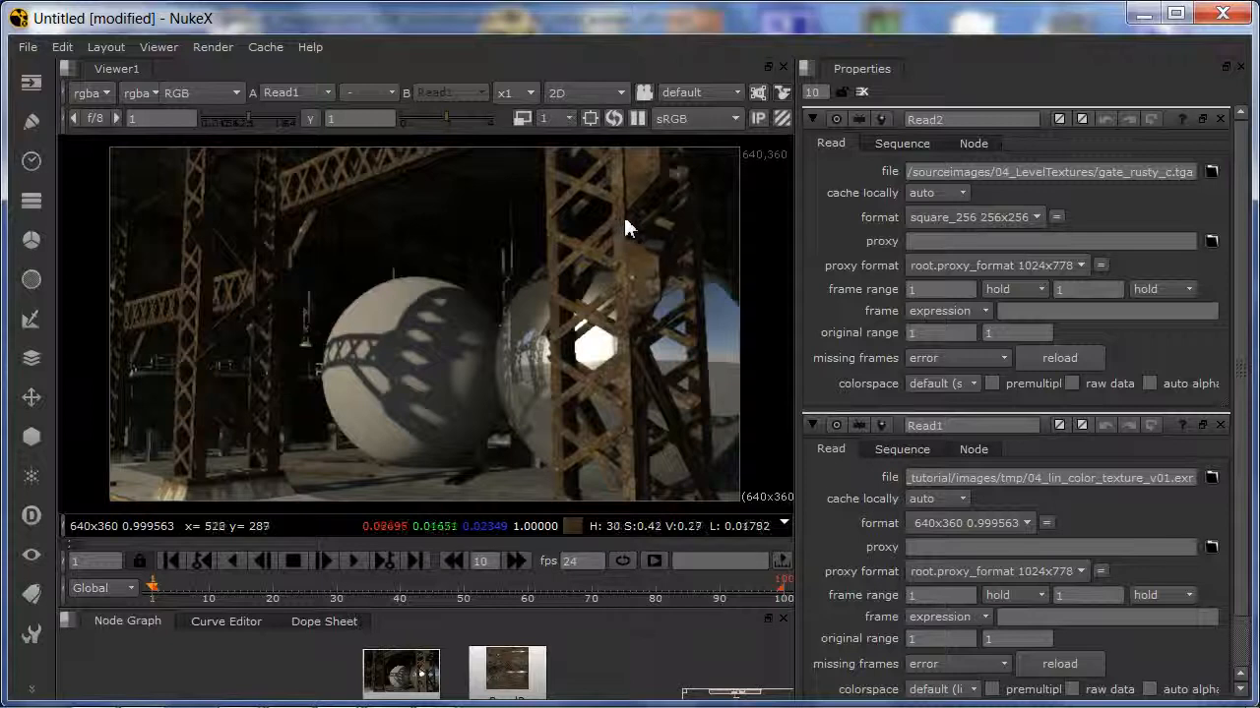
key(1)
key(1)
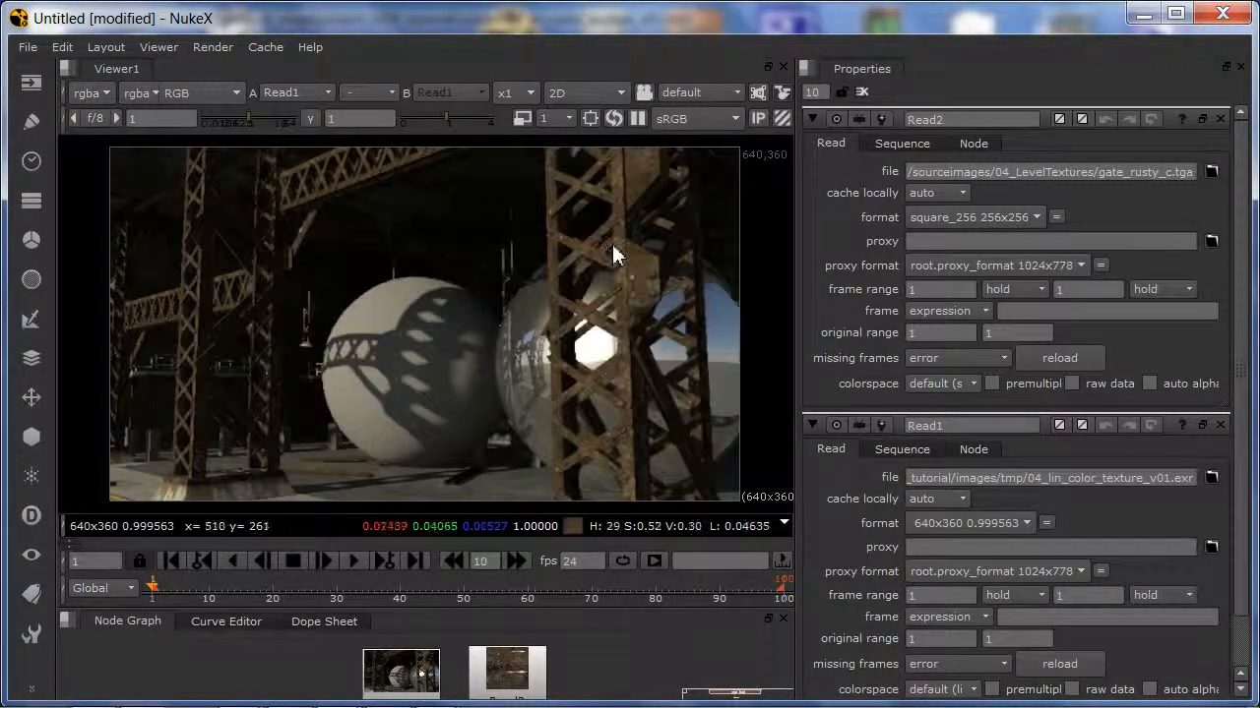
key(1)
key(1)
key(1)
key(1)
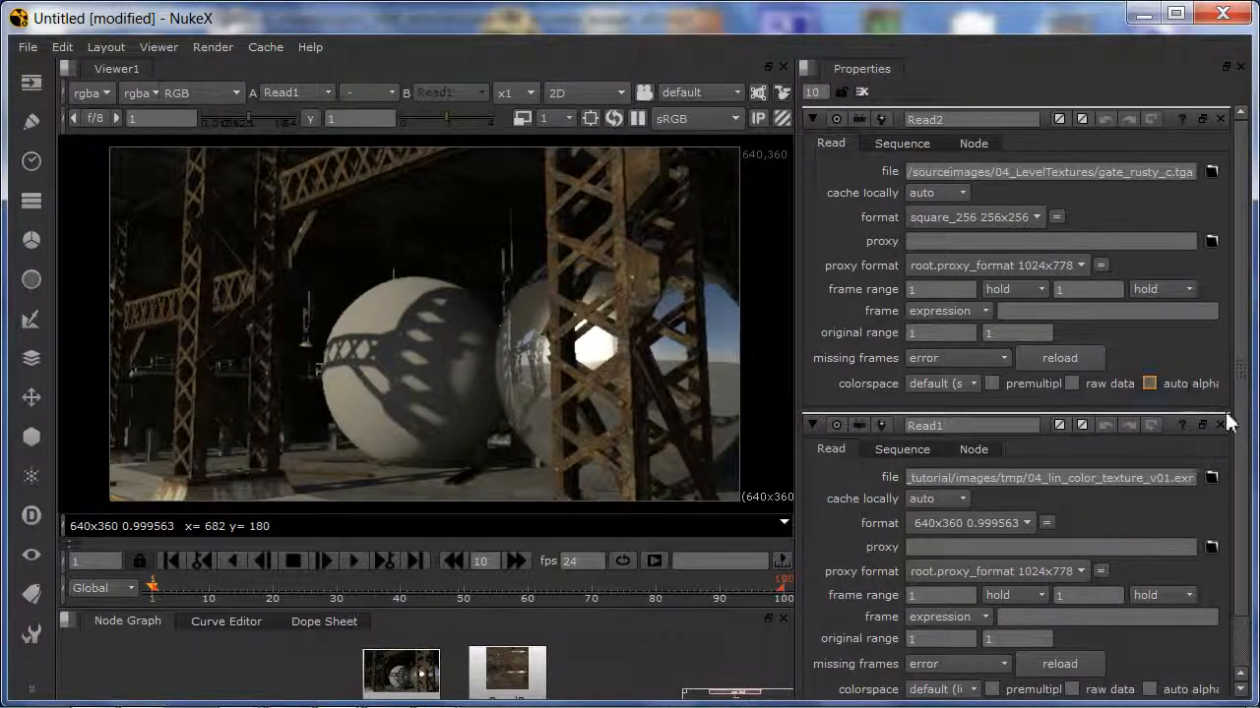
scroll(1240, 512, down, 2)
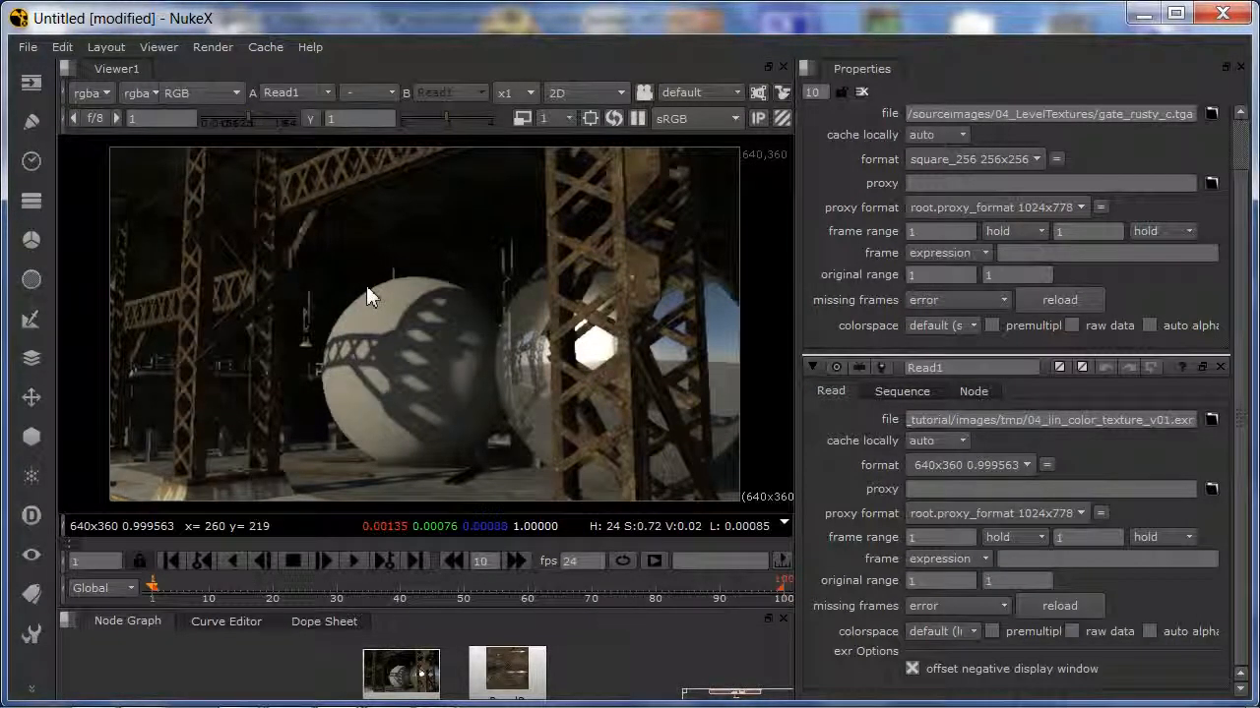
- Switch to Maya, enlarge the Render View and open its display color management settings
click(1141, 21)
key(space)
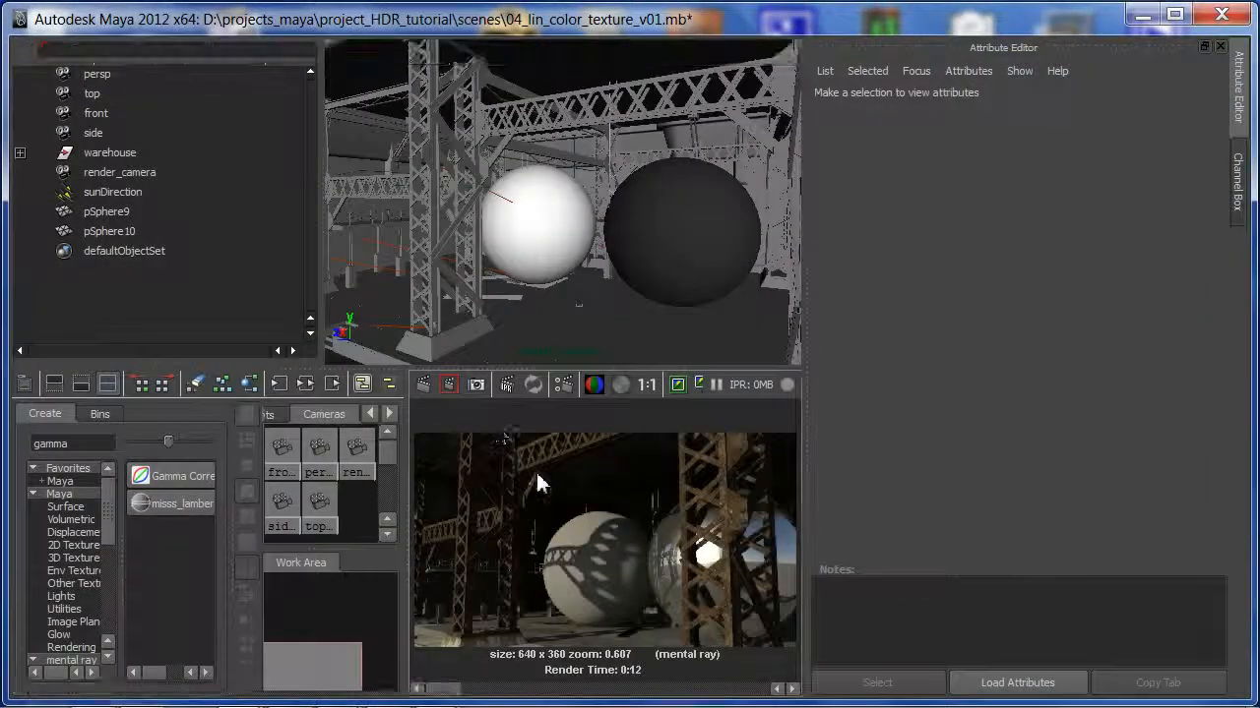
key(space)
right_drag(457, 295, 679, 557)
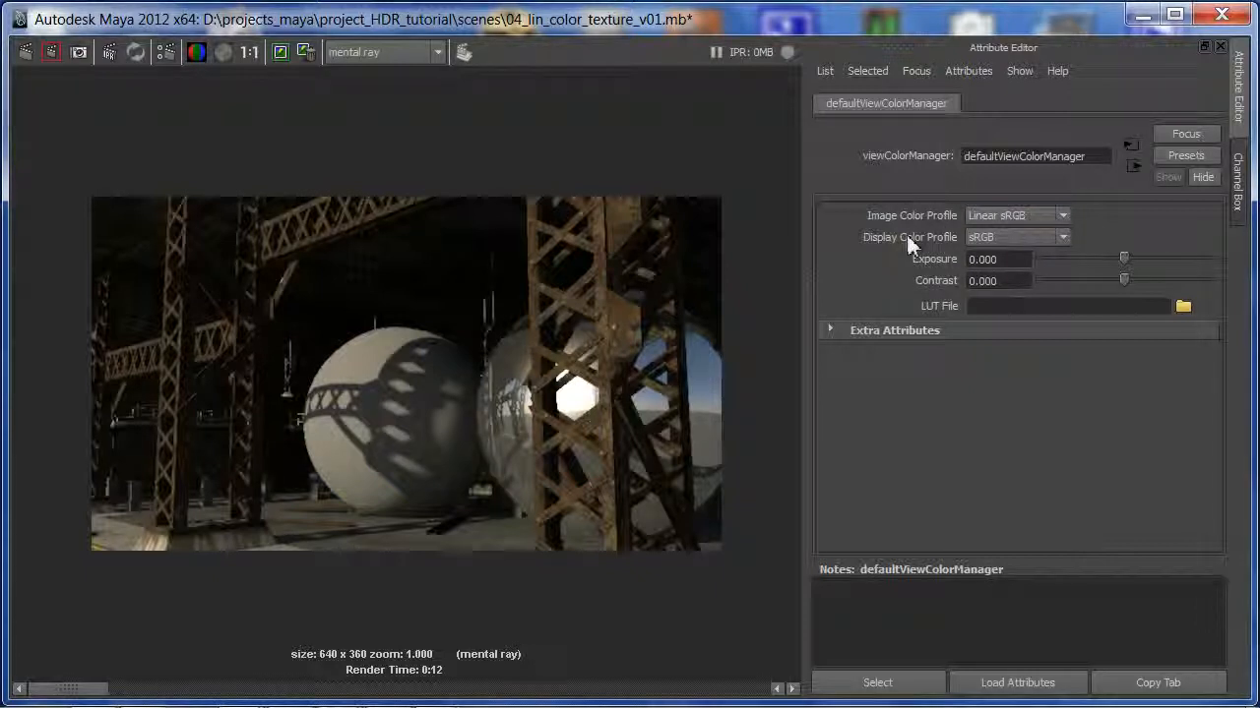
- Preview the render with the Display Color Profile at Linear sRGB and return it to sRGB
click(977, 239)
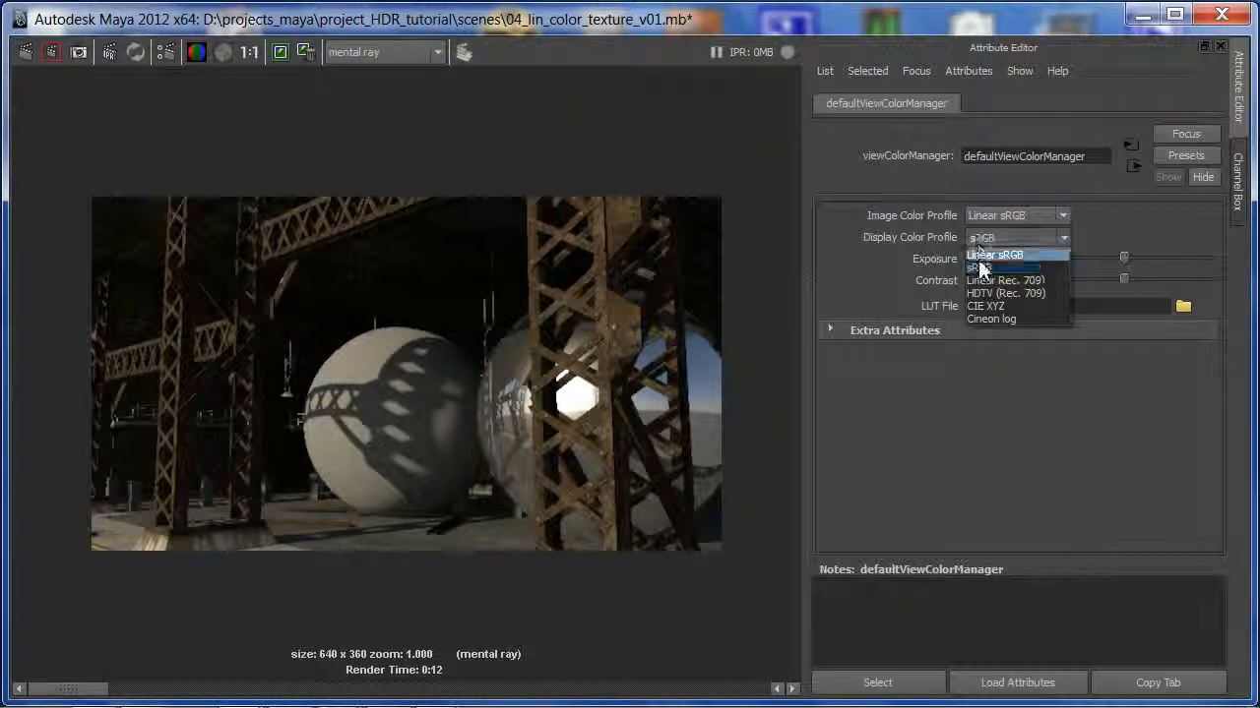
click(988, 256)
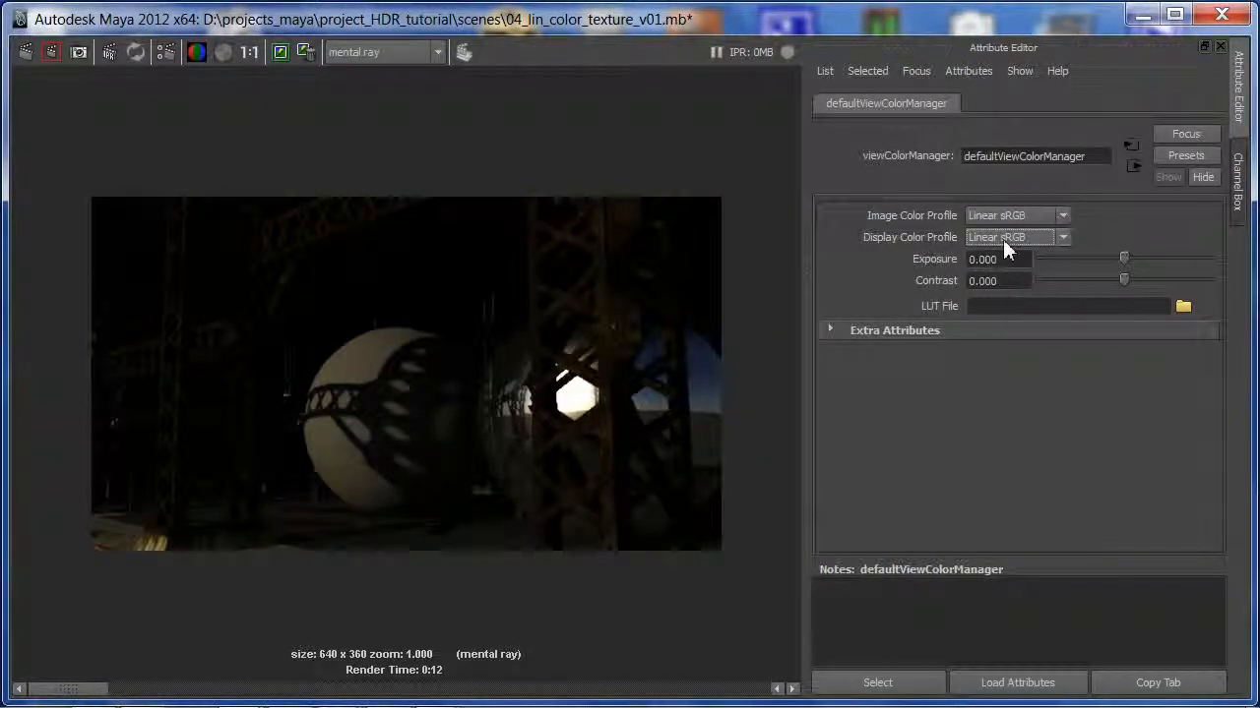
click(1004, 241)
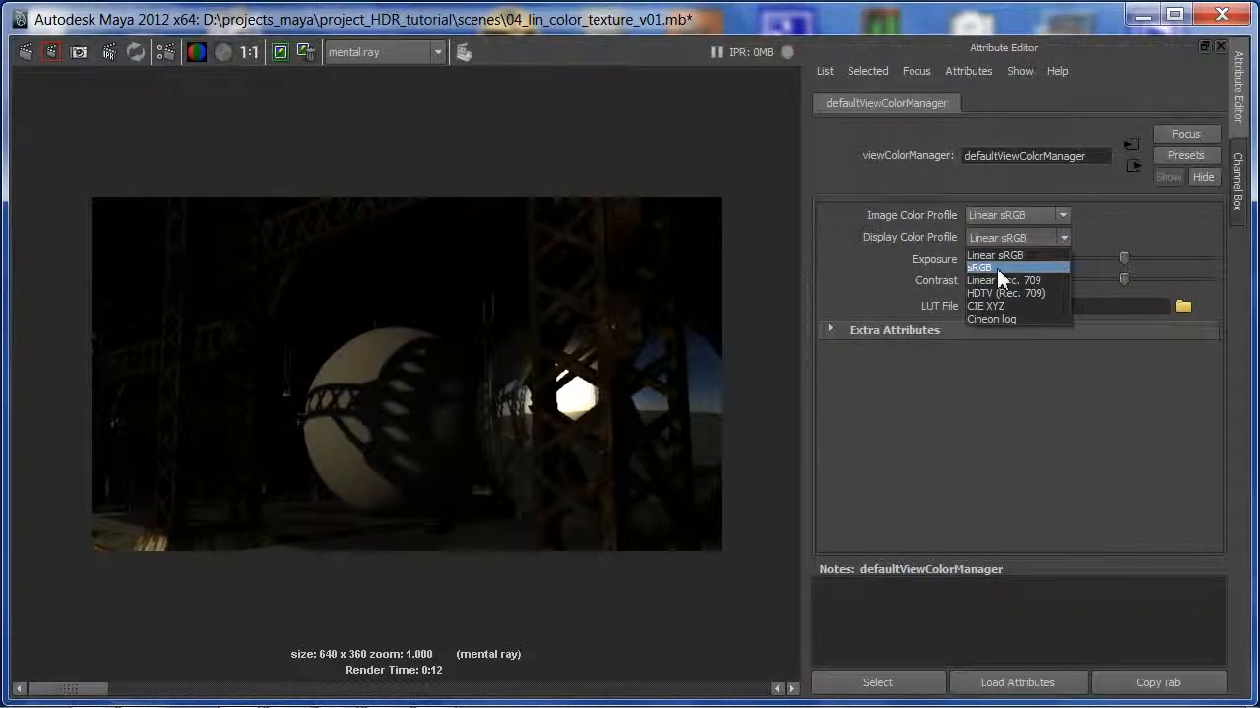
click(997, 269)
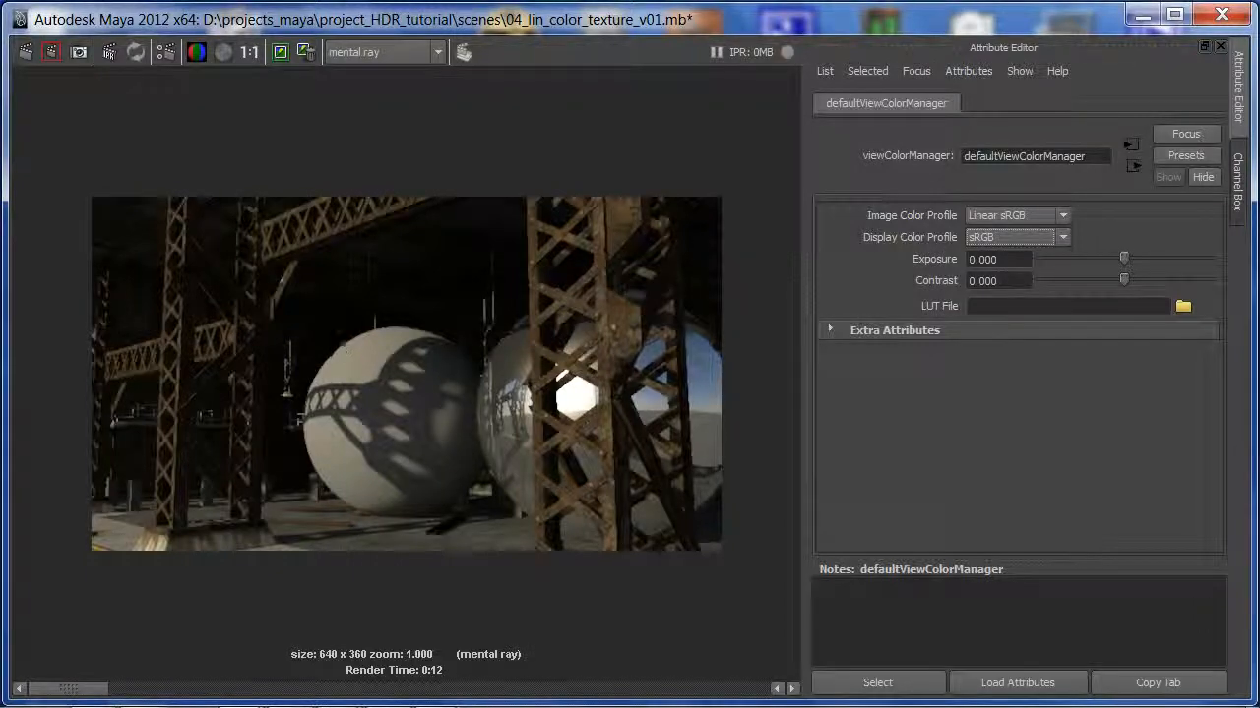
- Switch to NukeX, preview the render with the viewer display transform at None and return it to sRGB
mouse_move(352, 697)
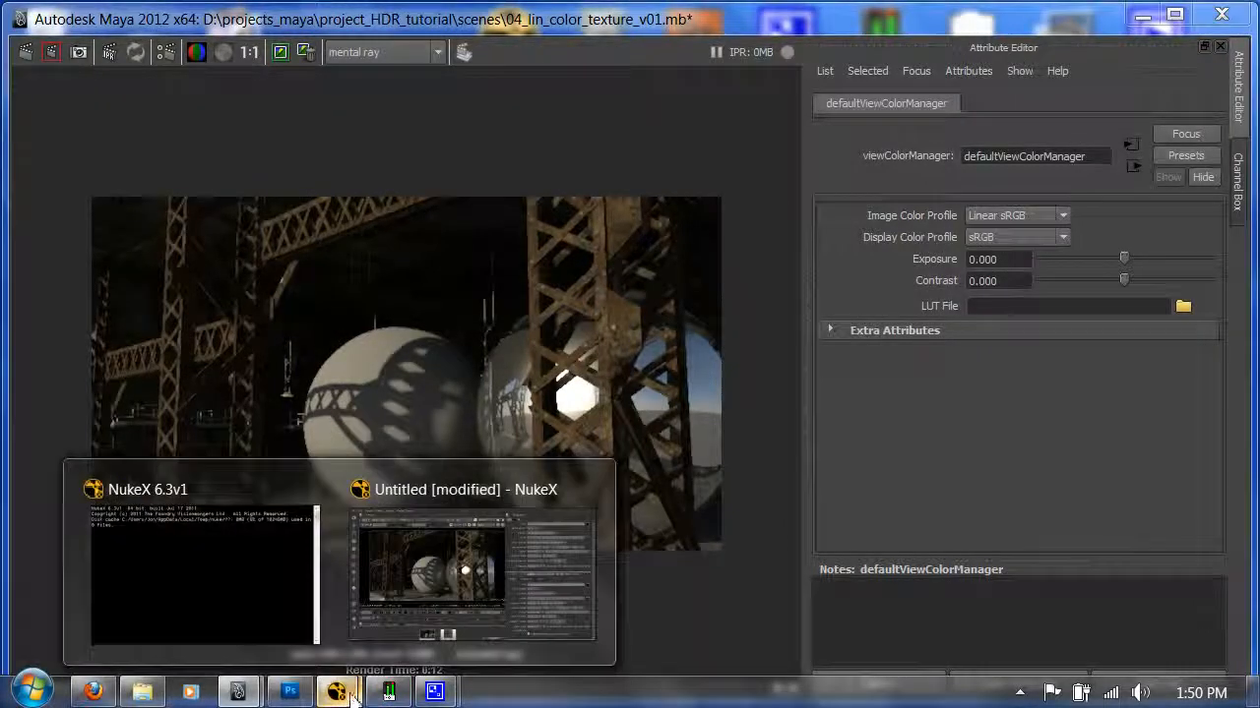
click(372, 618)
click(730, 116)
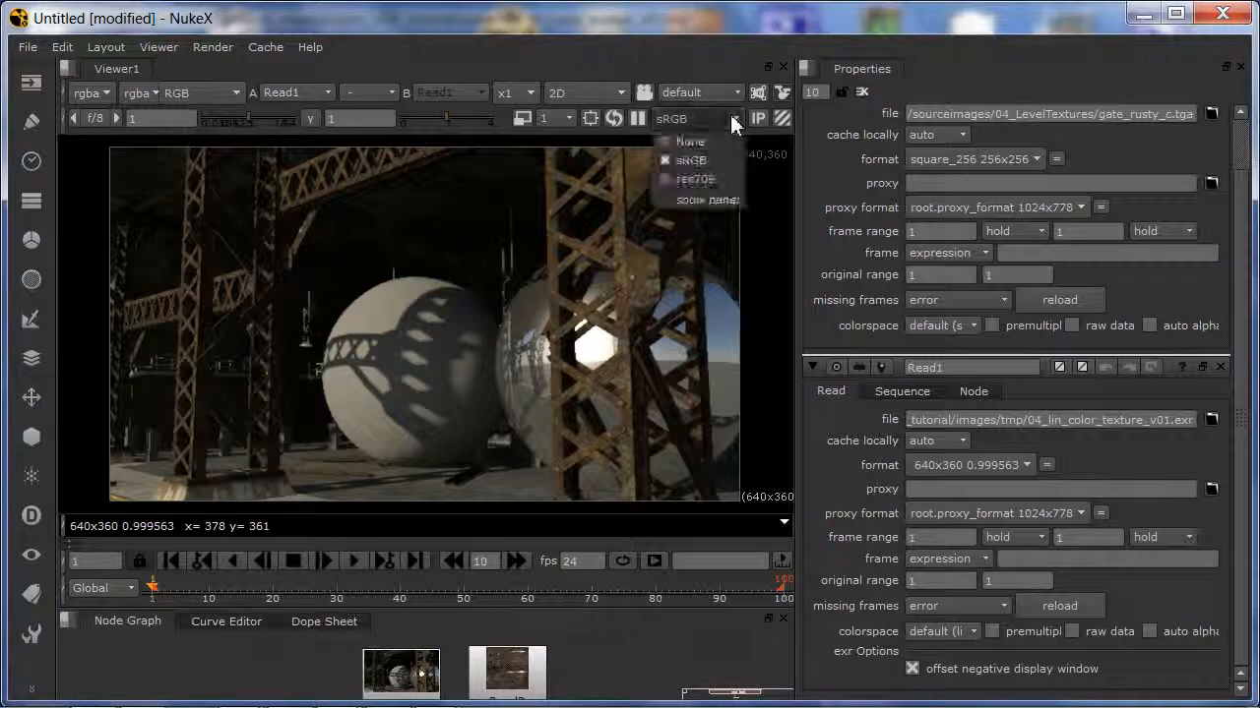
click(688, 147)
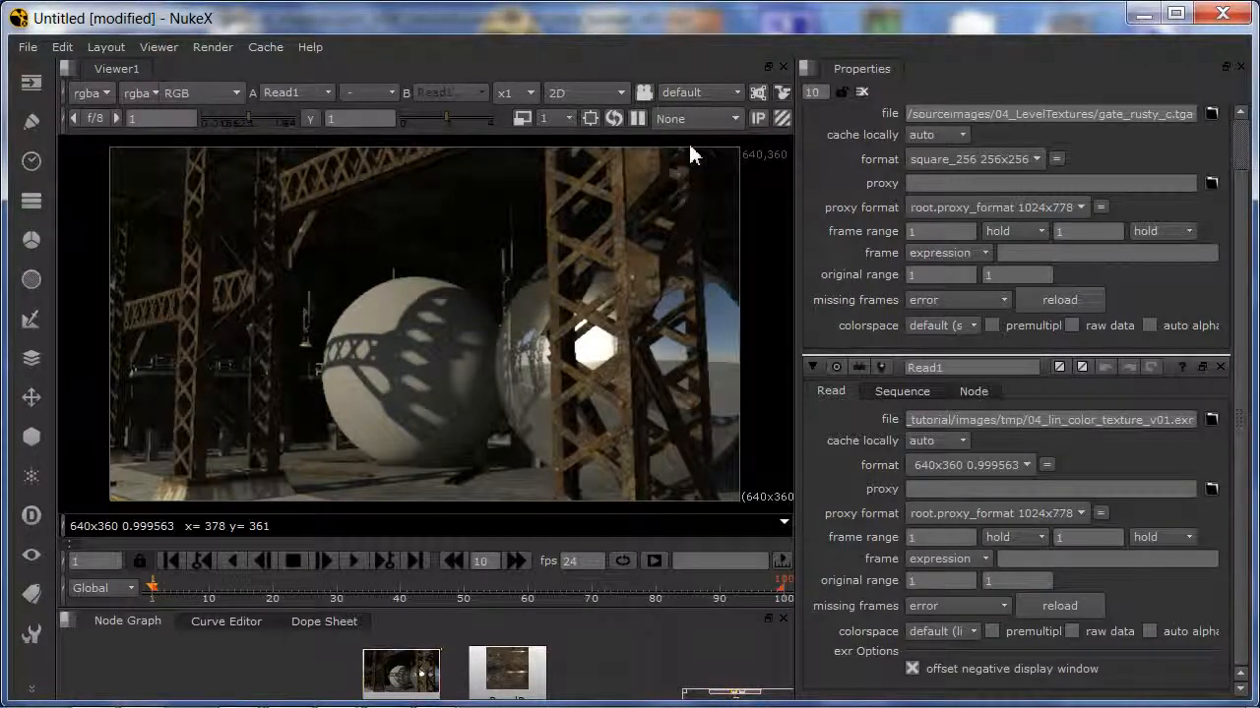
click(737, 117)
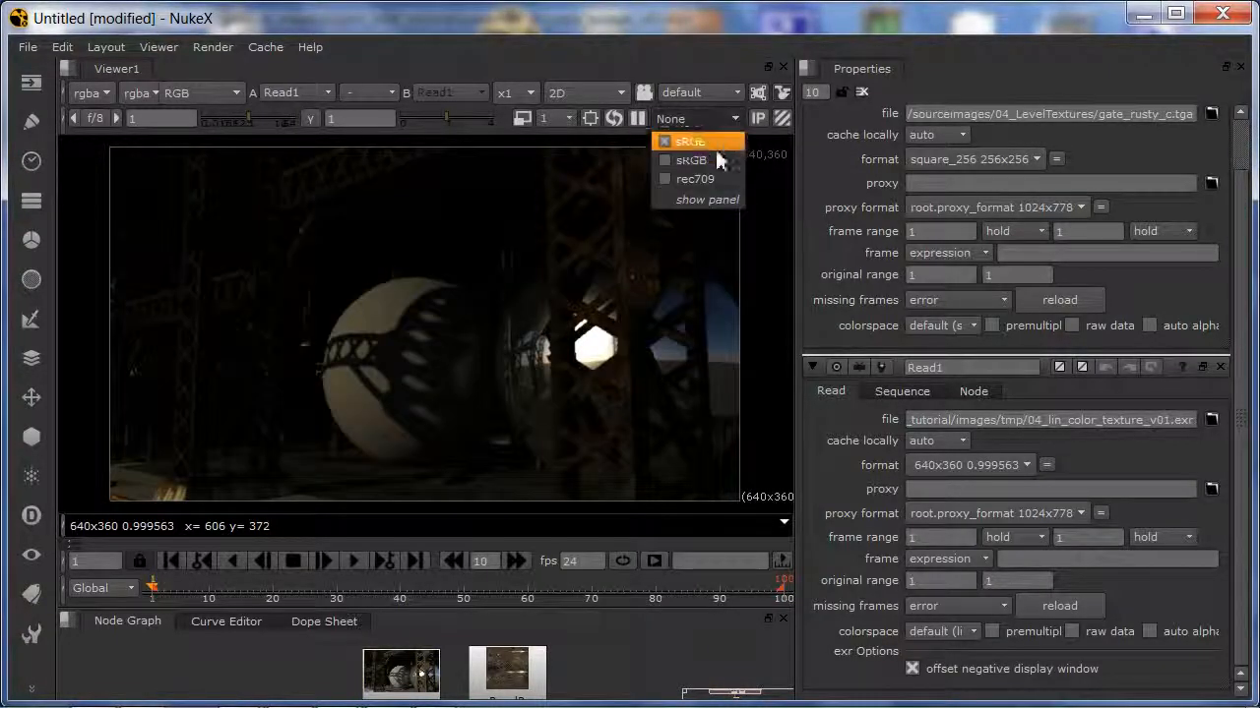
click(715, 147)
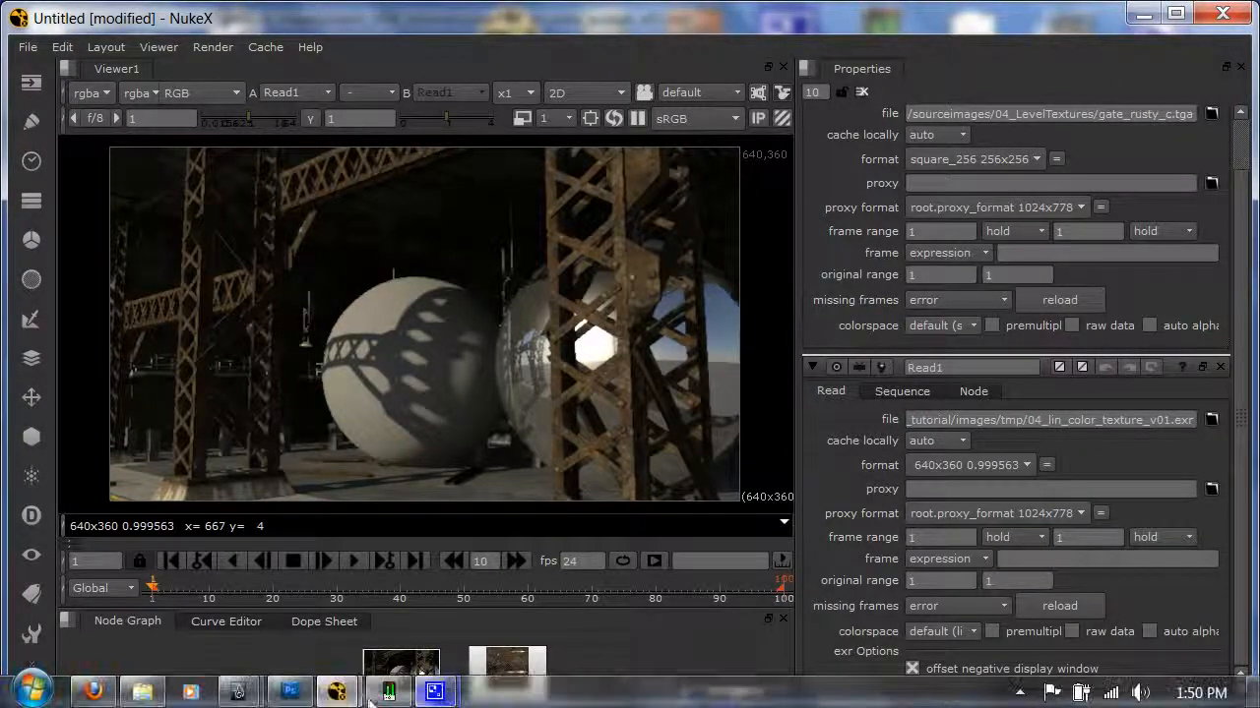
- Restore Maya's multi-panel layout from the enlarged Render View and switch back to NukeX
mouse_move(331, 694)
mouse_move(237, 692)
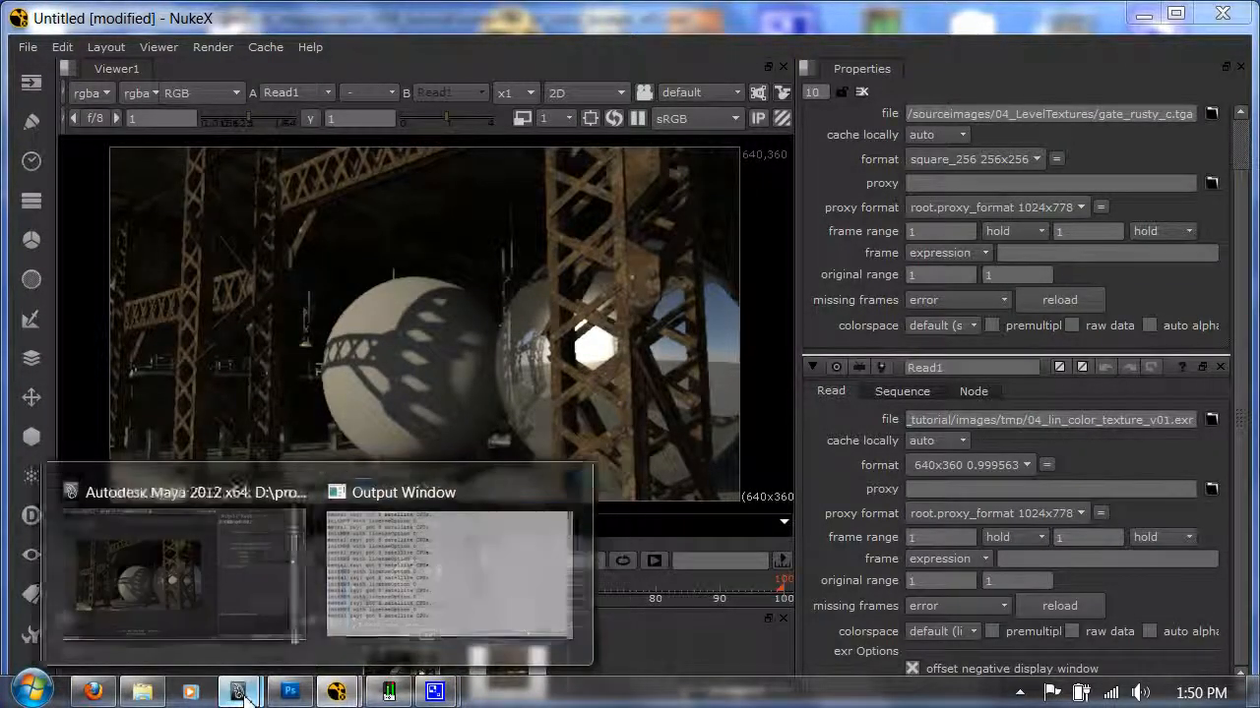
click(193, 564)
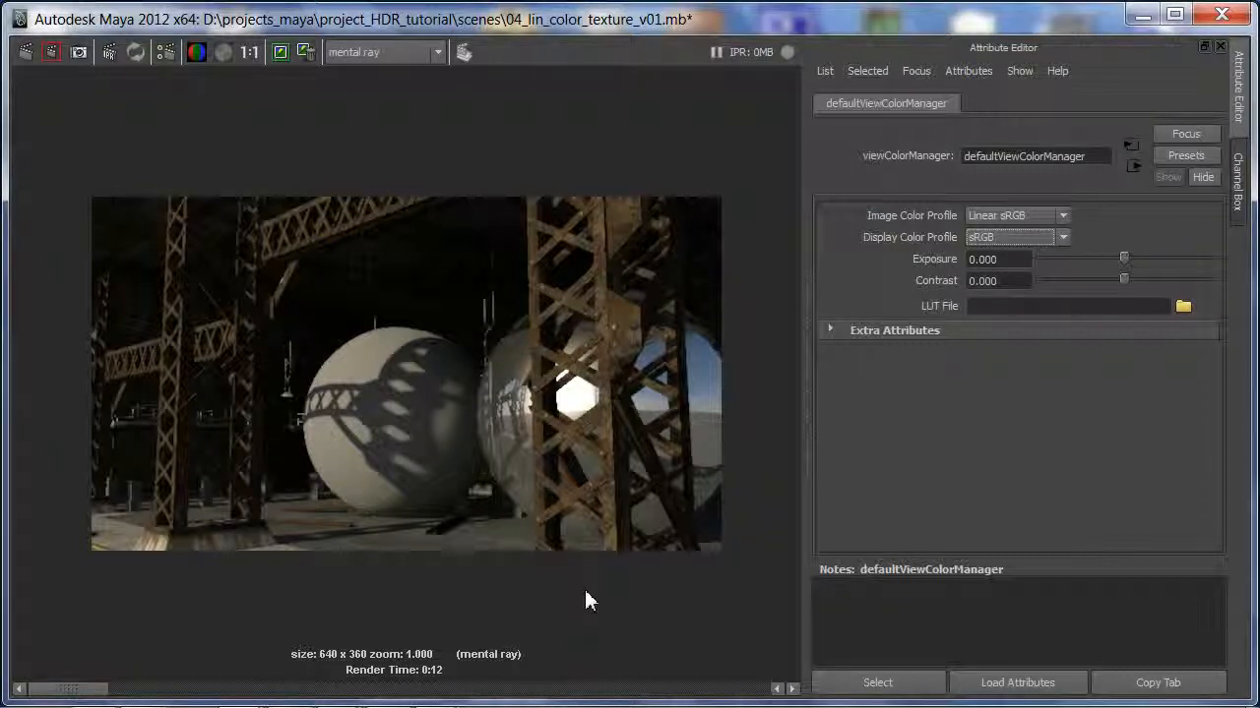
key(space)
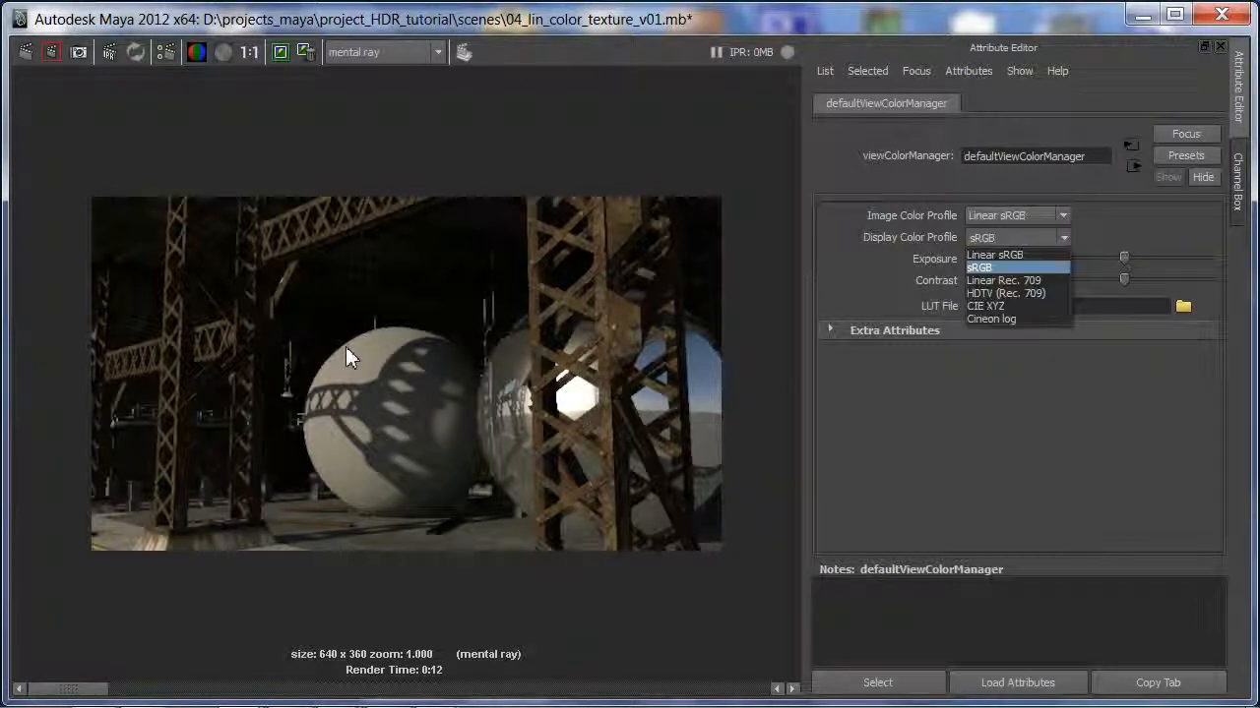
key(Escape)
key(space)
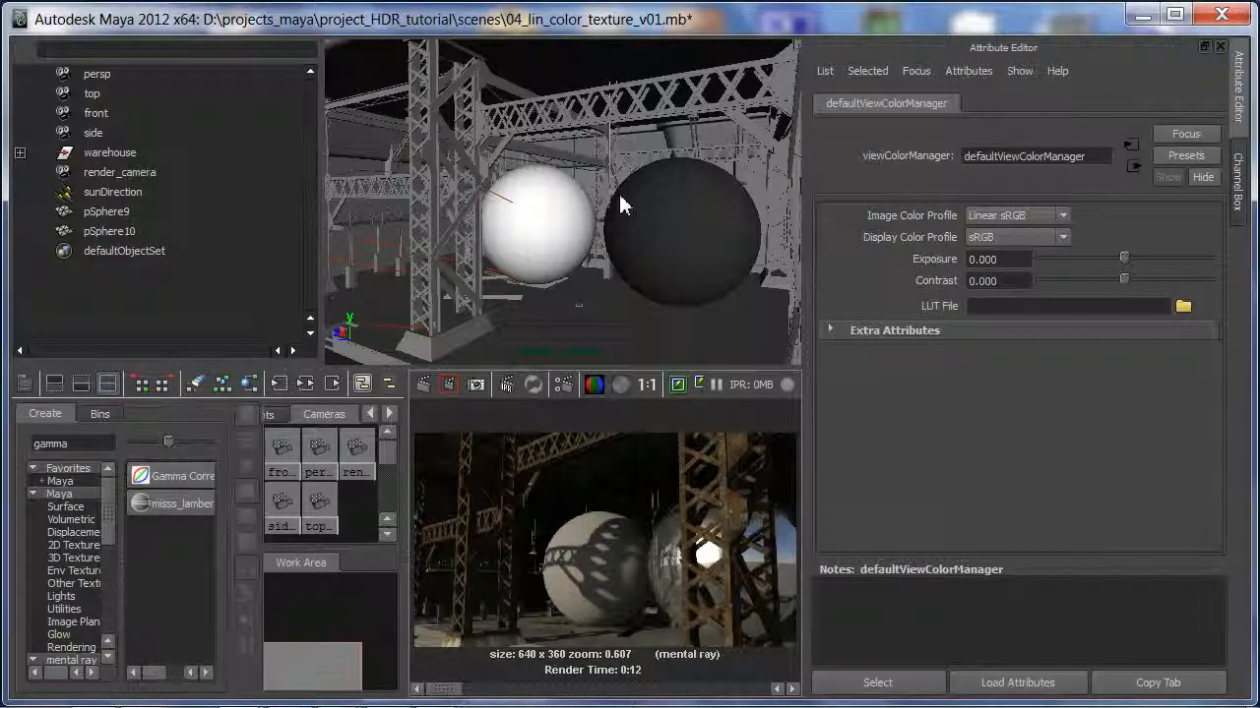
click(1142, 15)
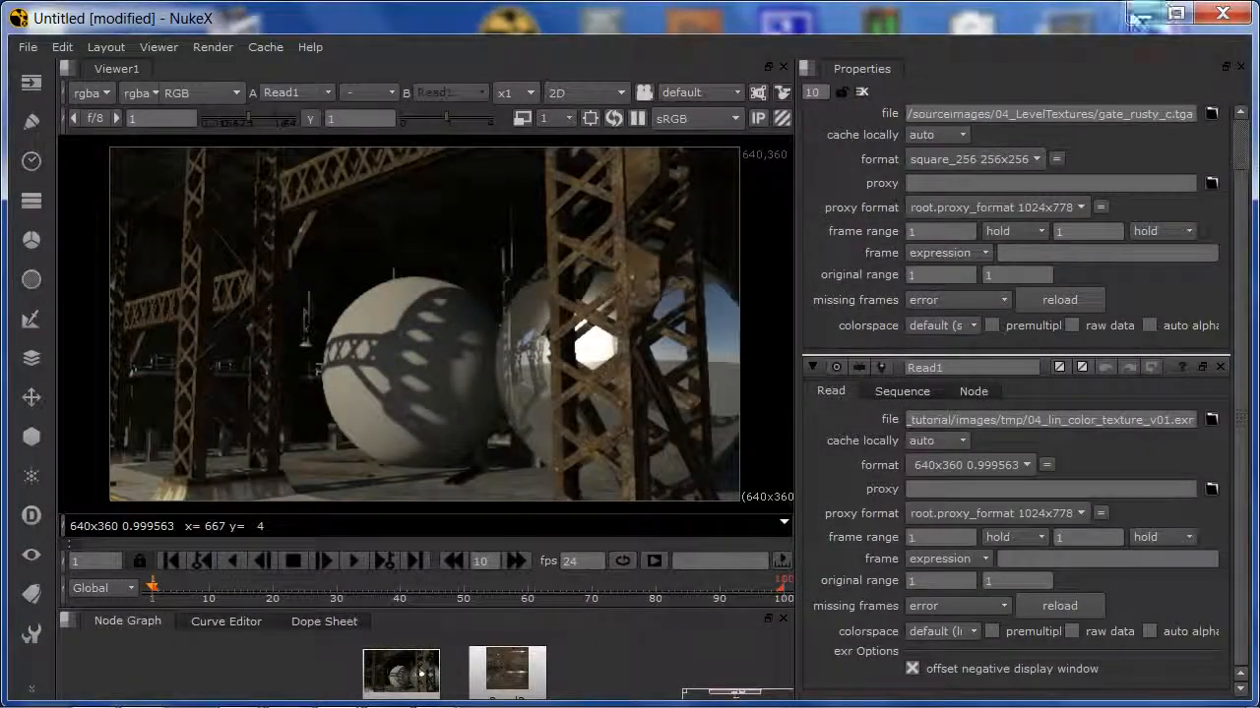